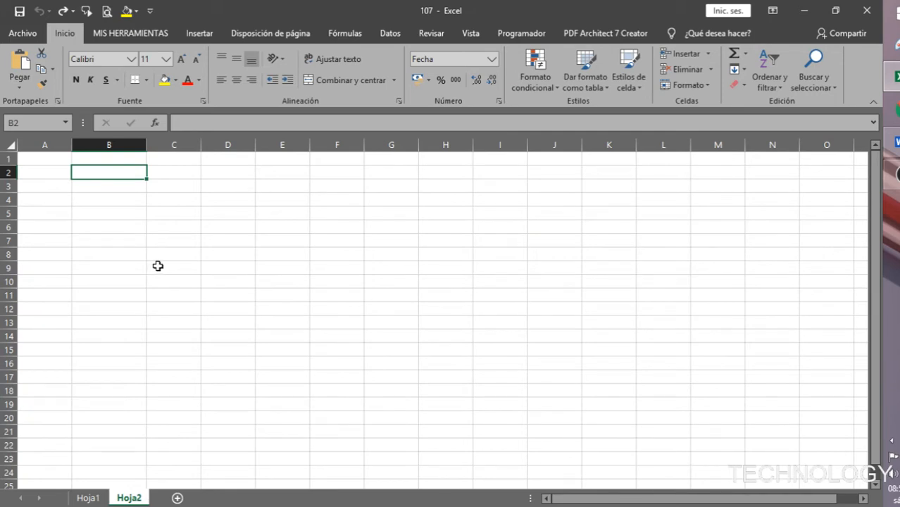
# Step: Insert today's date as a static, non-updating value in cell B2 of Hoja2
pyautogui.hotkey('ctrl', ';')
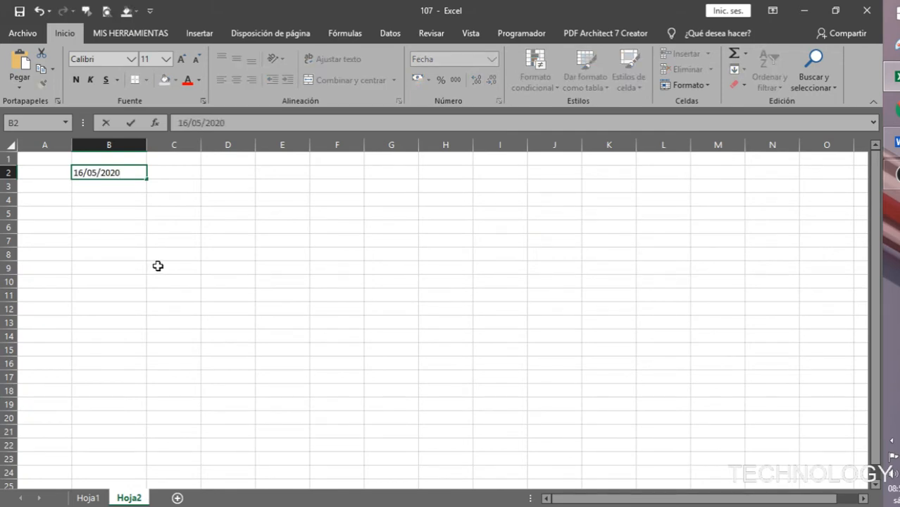
pyautogui.press('Return')
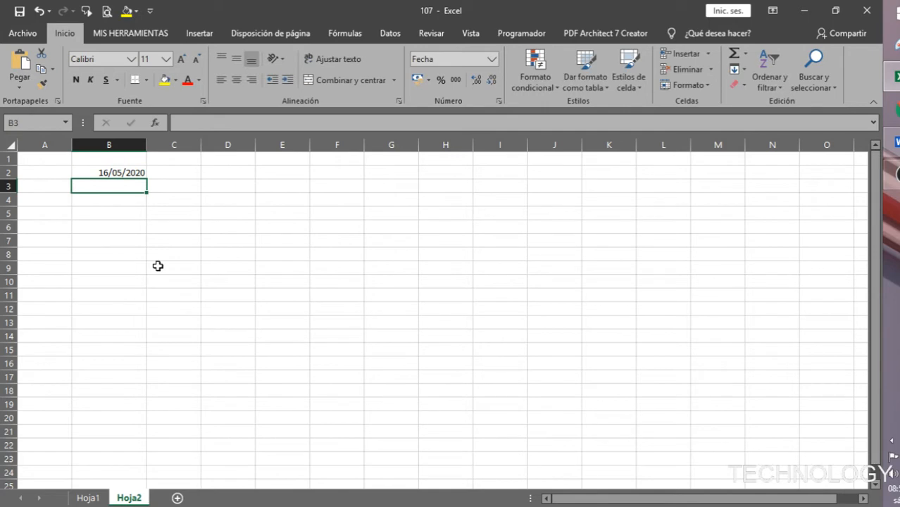
pyautogui.click(120, 170)
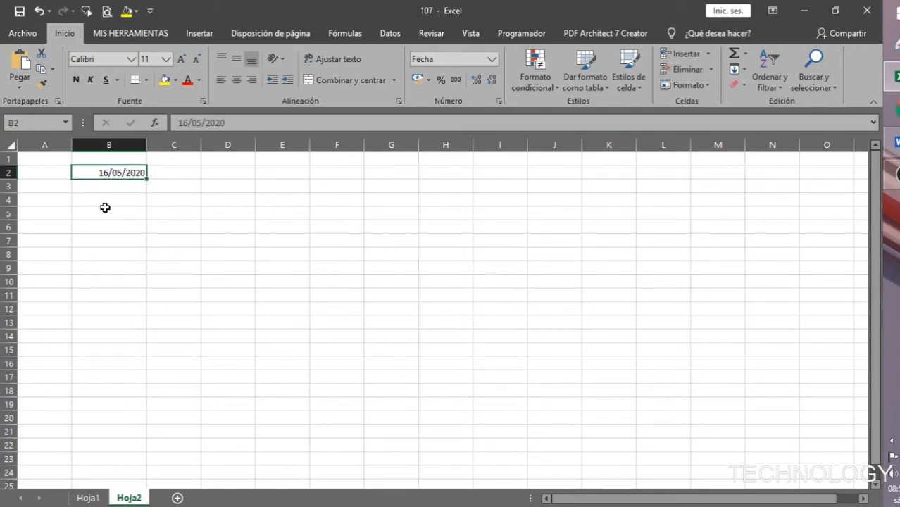
# Step: Enter the formula =HOY() in cell B3 to return the current date dynamically
pyautogui.click(117, 185)
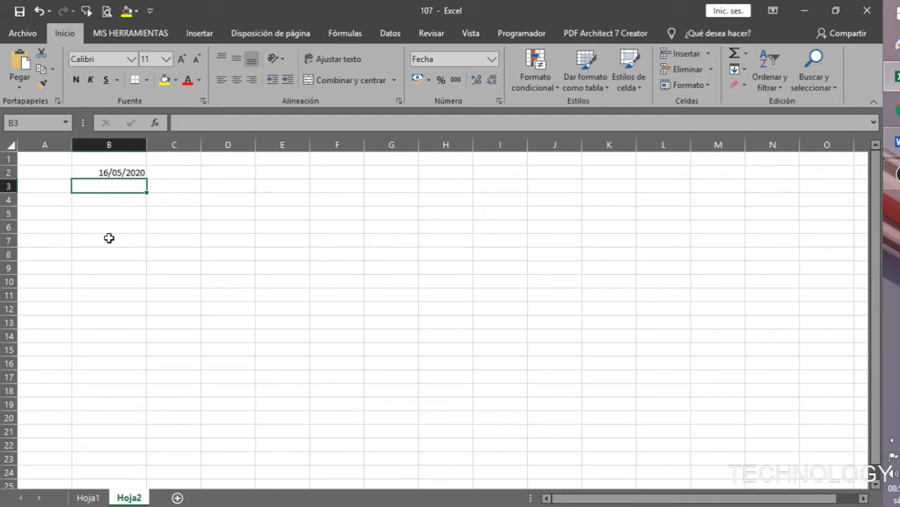
pyautogui.write('=')
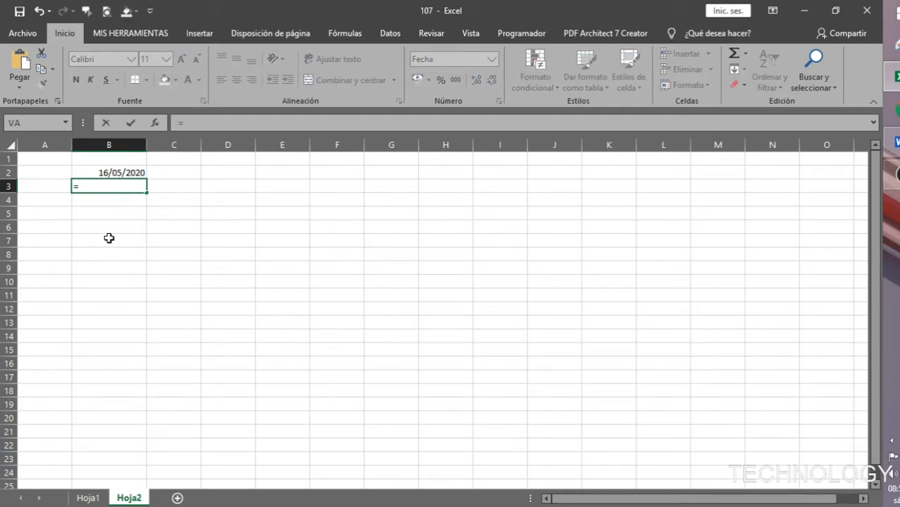
pyautogui.write('hoy')
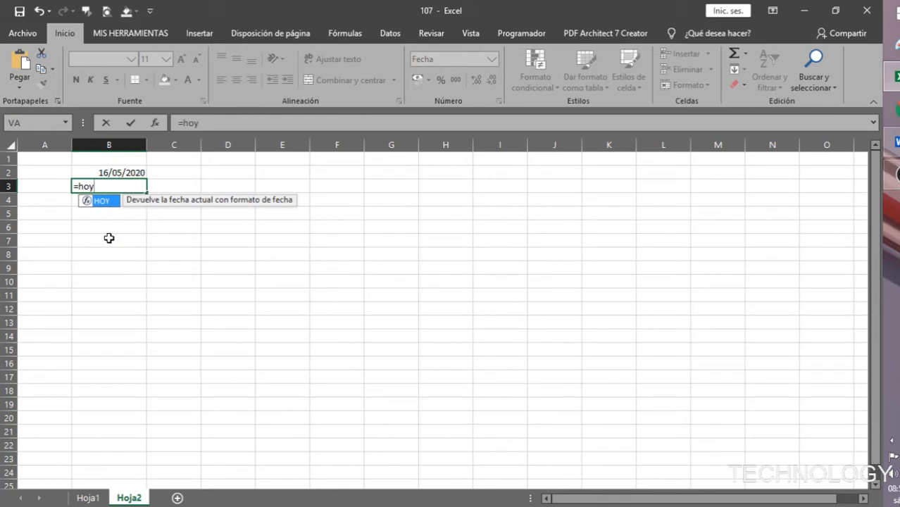
pyautogui.press('Tab')
pyautogui.press('Return')
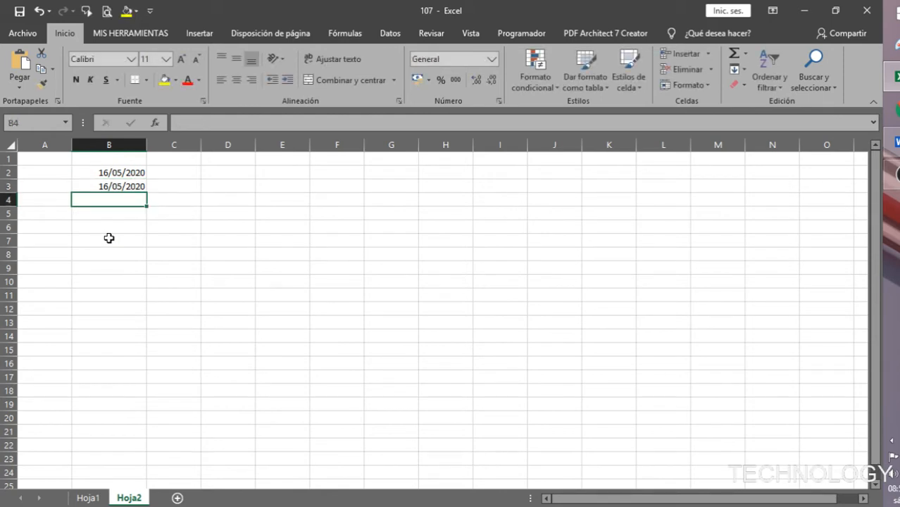
pyautogui.click(120, 186)
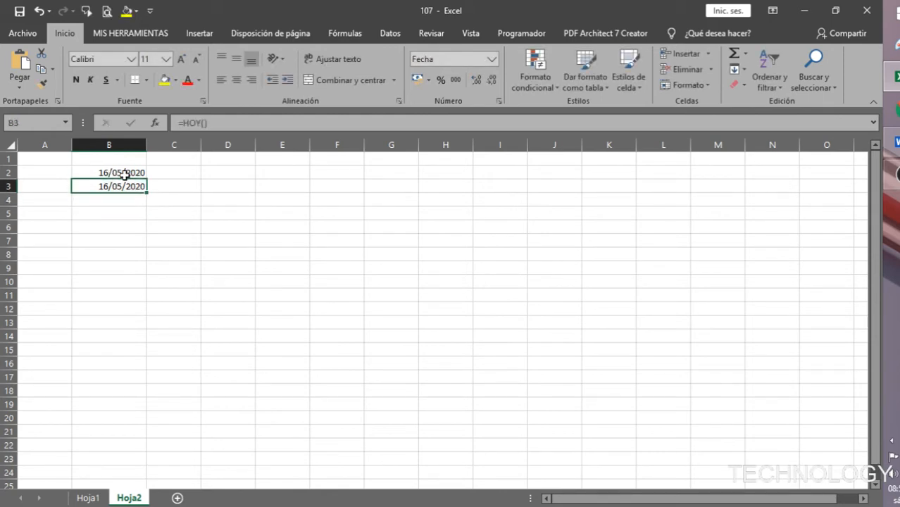
# Step: Highlight the static date in cell B2 with a yellow fill and compare its content with the formula in B3
pyautogui.moveTo(127, 172); pyautogui.dragTo(132, 184)
pyautogui.click(172, 185)
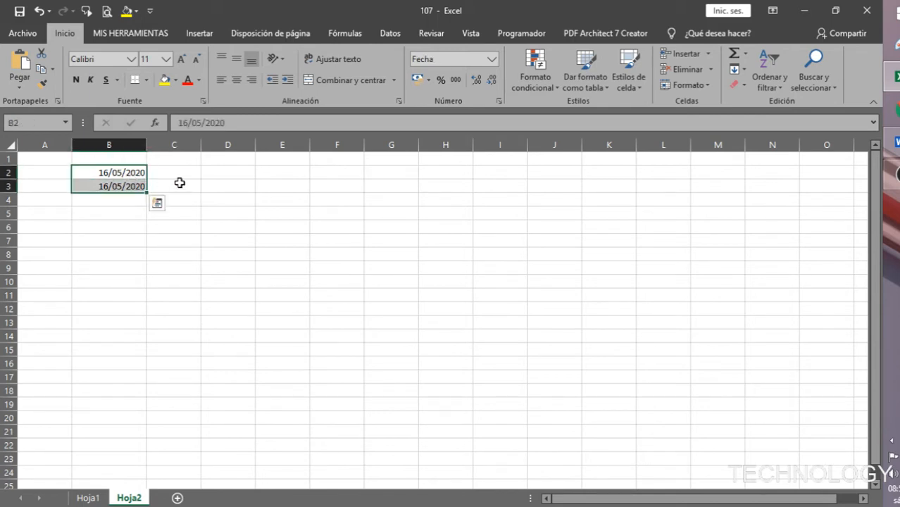
pyautogui.click(139, 174)
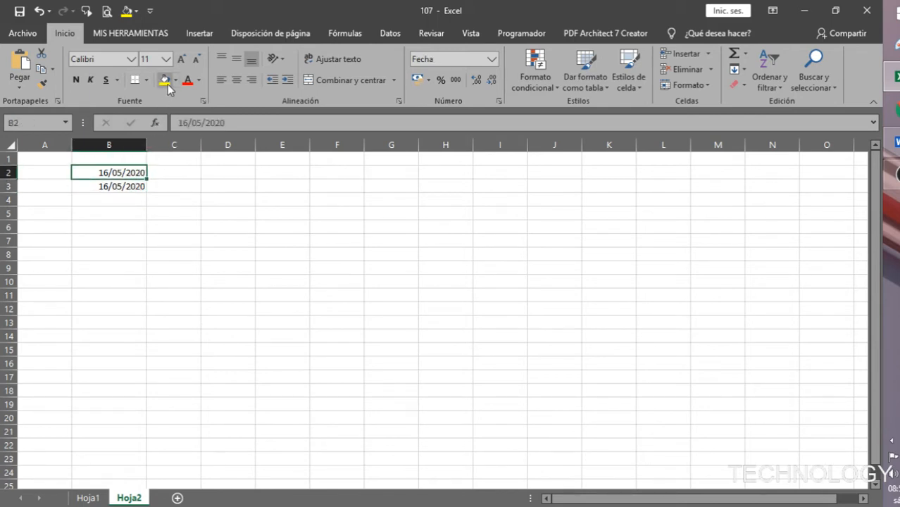
pyautogui.click(164, 80)
pyautogui.click(141, 200)
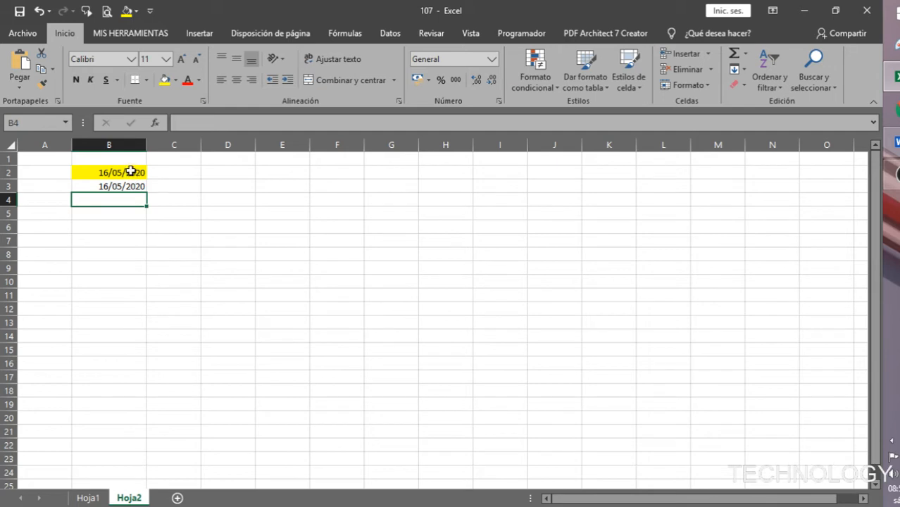
pyautogui.click(131, 171)
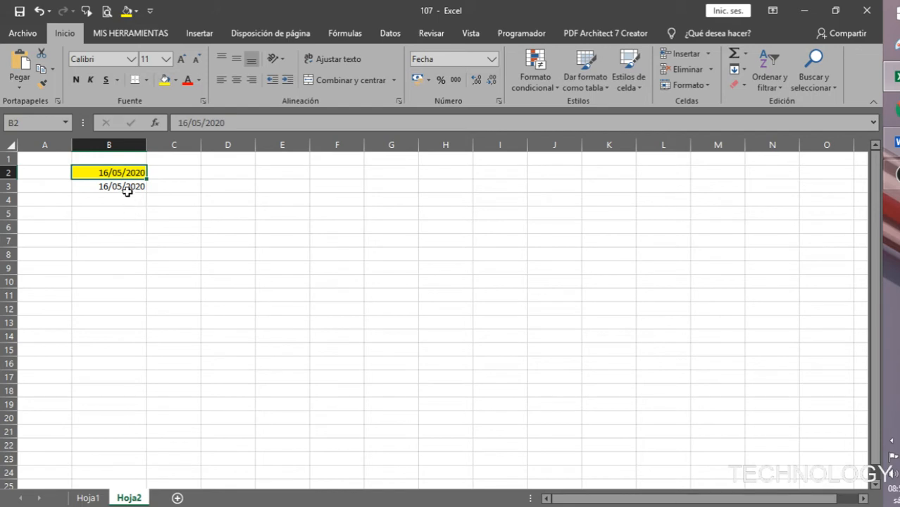
pyautogui.click(128, 187)
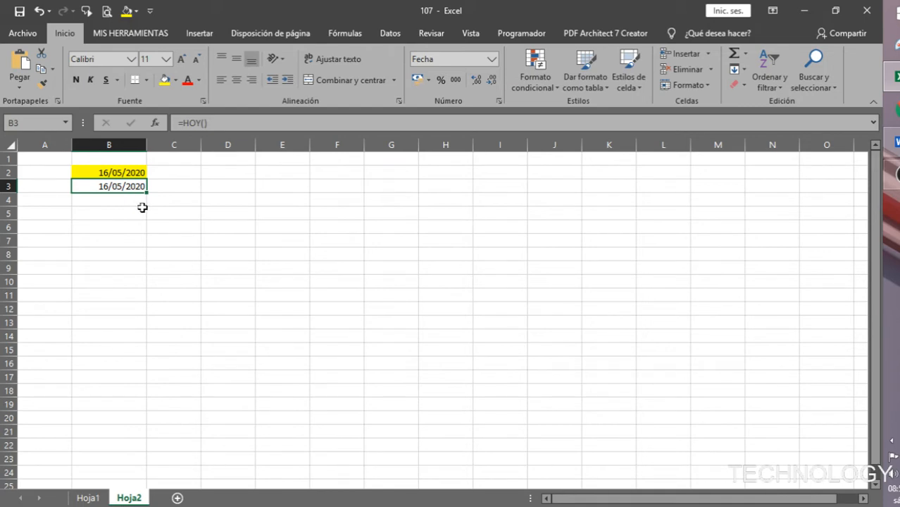
# Step: Insert the current time as a static, non-updating value in cell B5
pyautogui.click(119, 210)
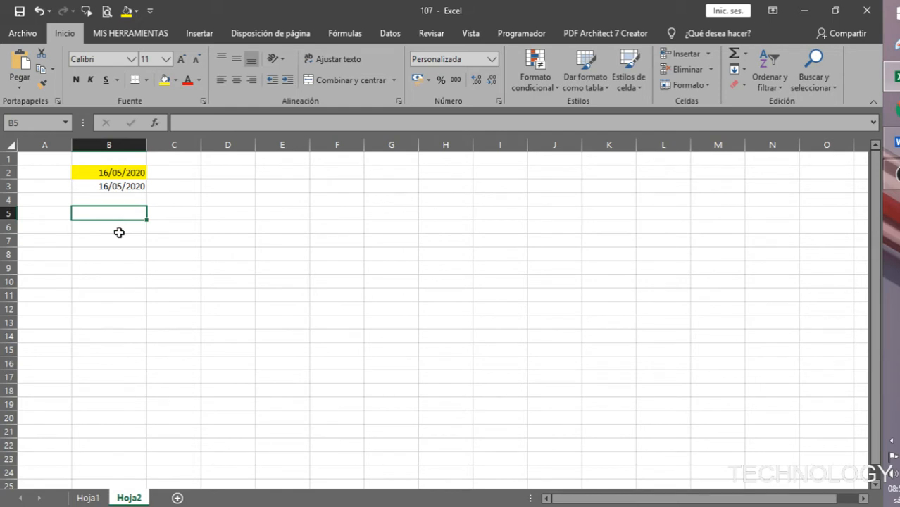
pyautogui.hotkey('ctrl', 'shift', ':')
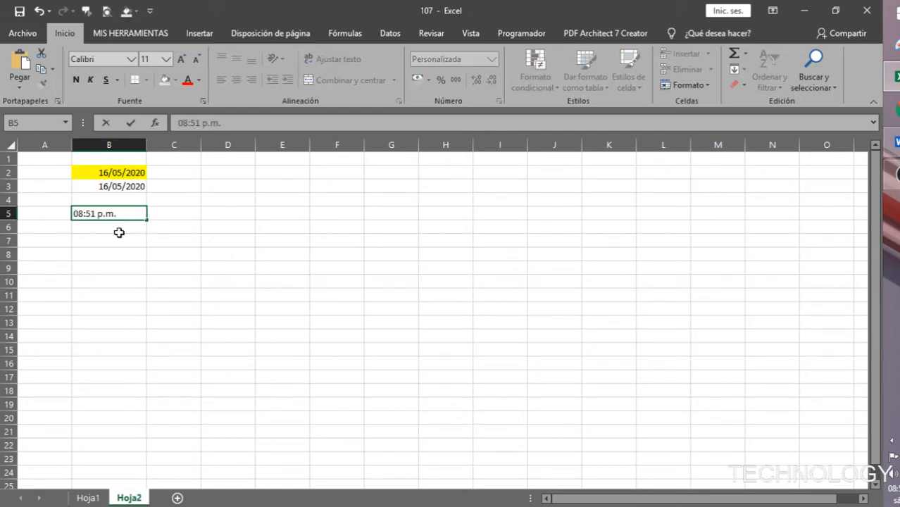
pyautogui.press('Return')
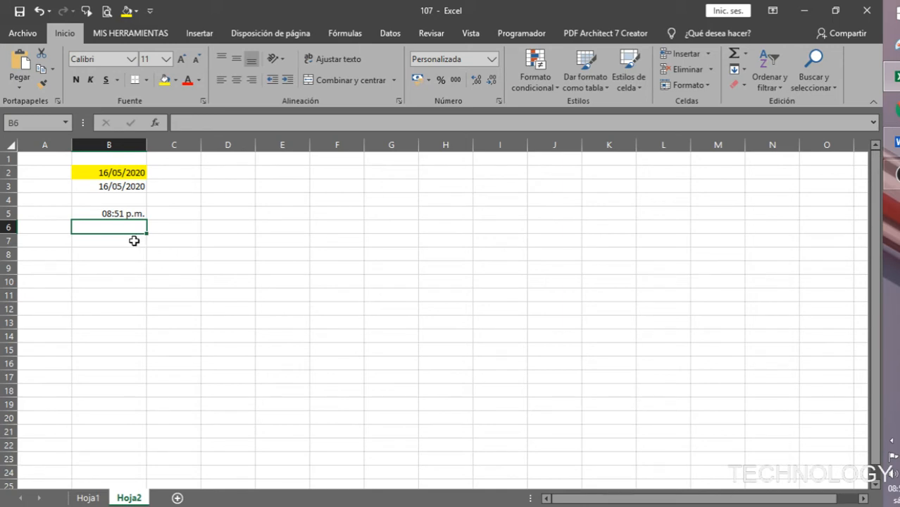
# Step: Enter the formula =AHORA() in cell B6 to return the current date and time dynamically
pyautogui.write('=')
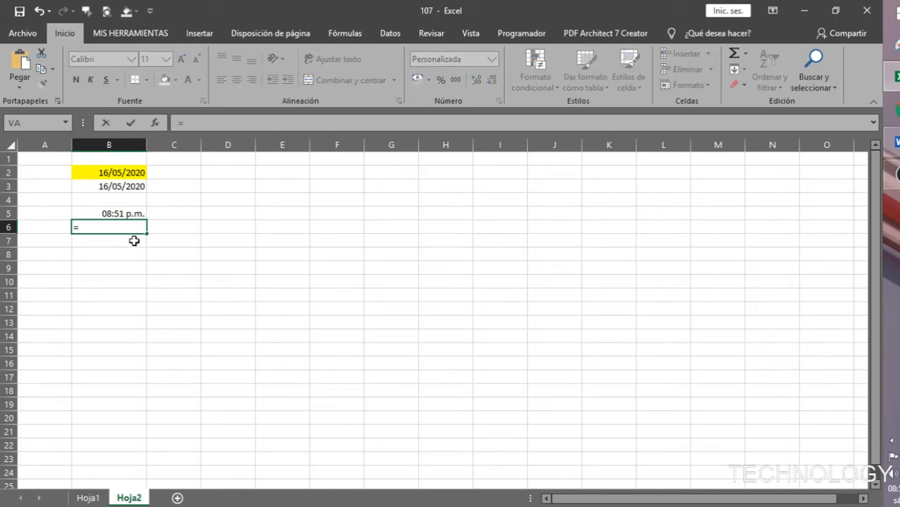
pyautogui.write('ah')
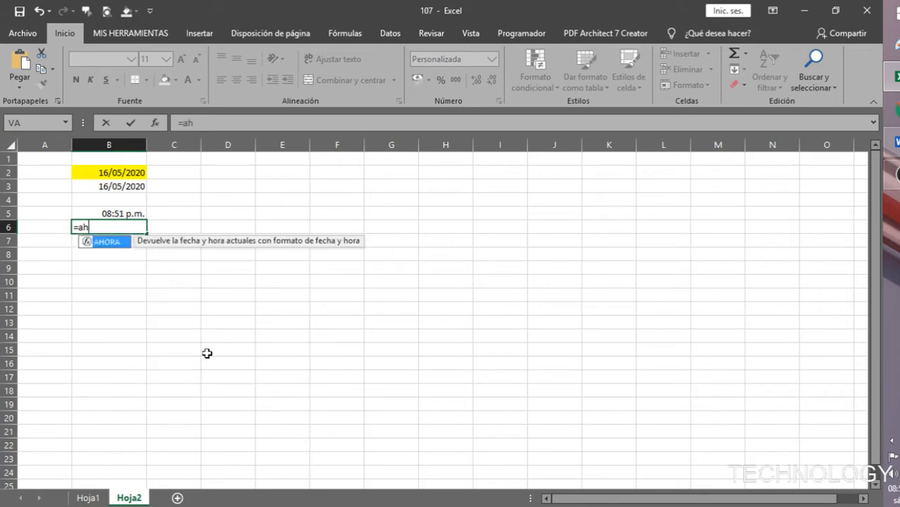
pyautogui.write('ora')
pyautogui.press('Tab')
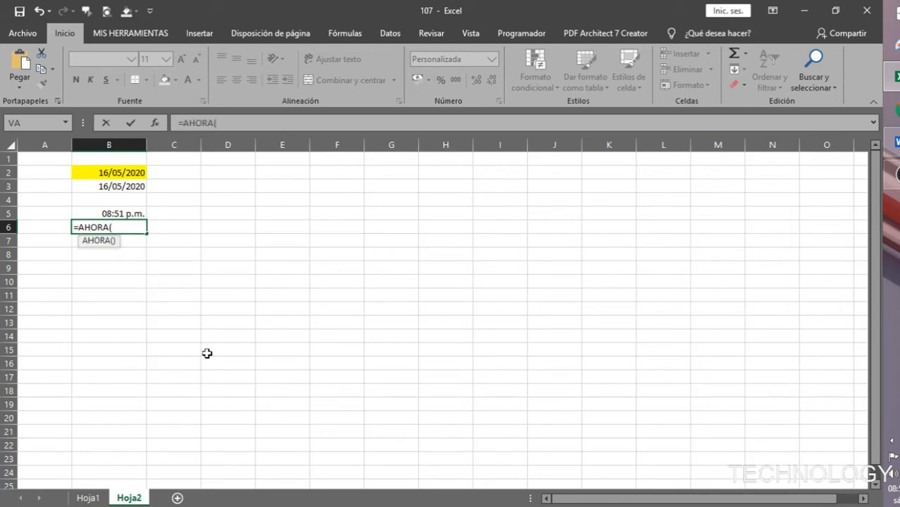
pyautogui.press('Return')
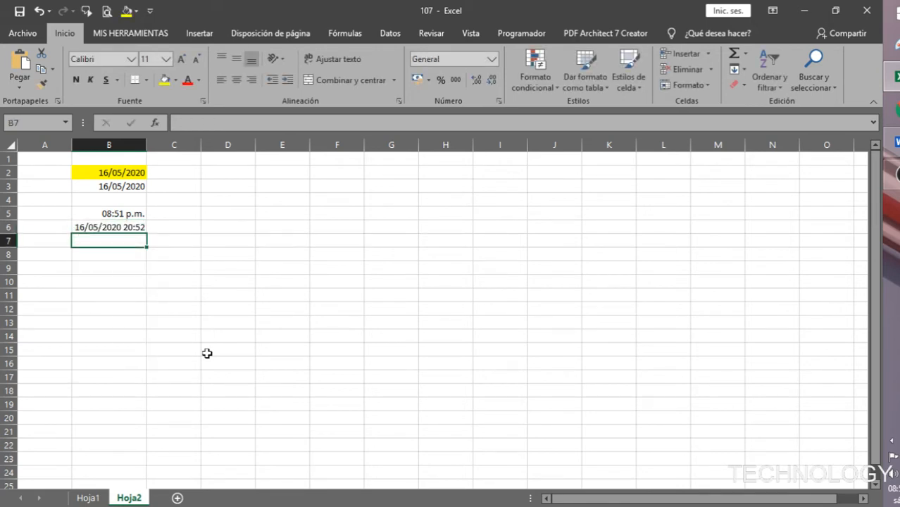
pyautogui.click(132, 228)
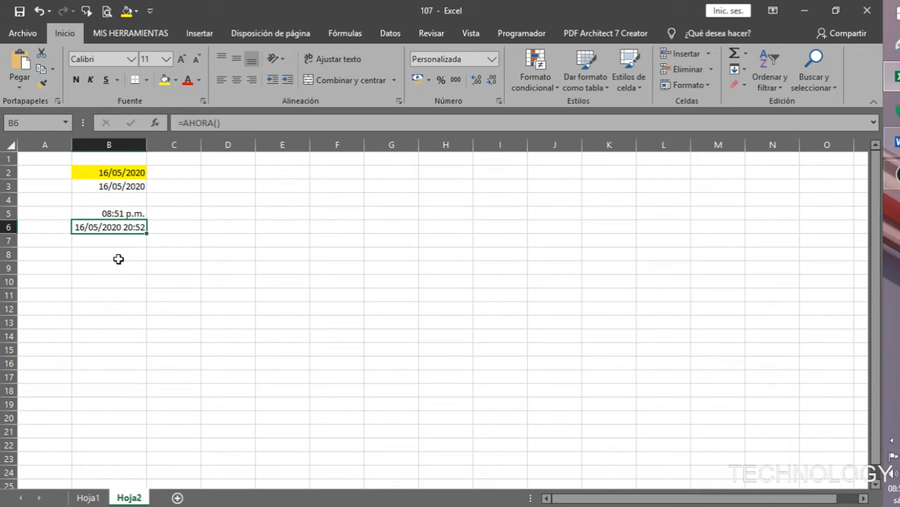
# Step: Highlight the static time in cell B5 with a yellow fill
pyautogui.click(129, 213)
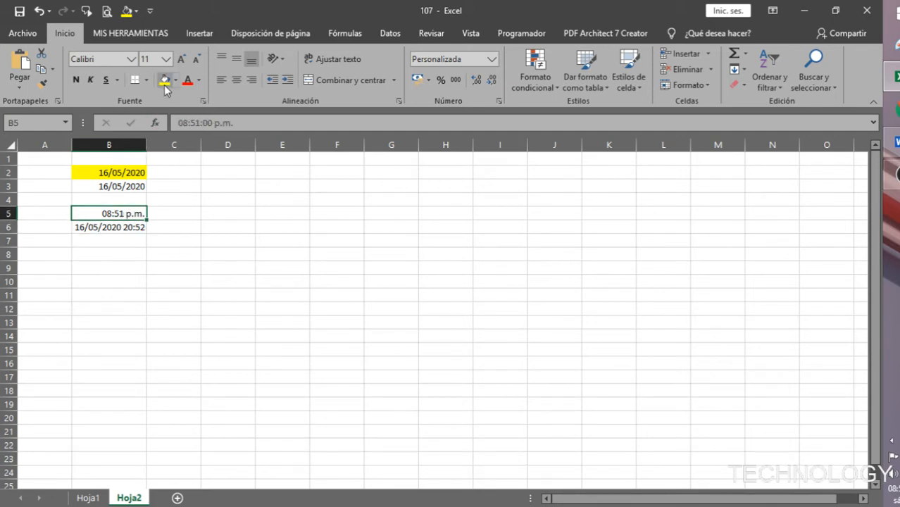
pyautogui.click(164, 79)
pyautogui.click(115, 252)
pyautogui.click(117, 226)
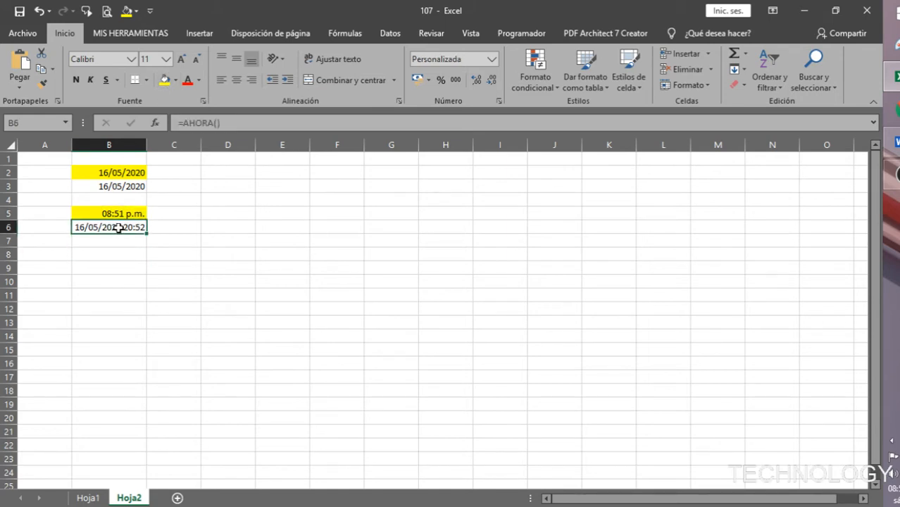
pyautogui.click(176, 211)
pyautogui.moveTo(224, 253); pyautogui.dragTo(444, 310)
pyautogui.click(379, 351)
pyautogui.moveTo(215, 294); pyautogui.dragTo(288, 344)
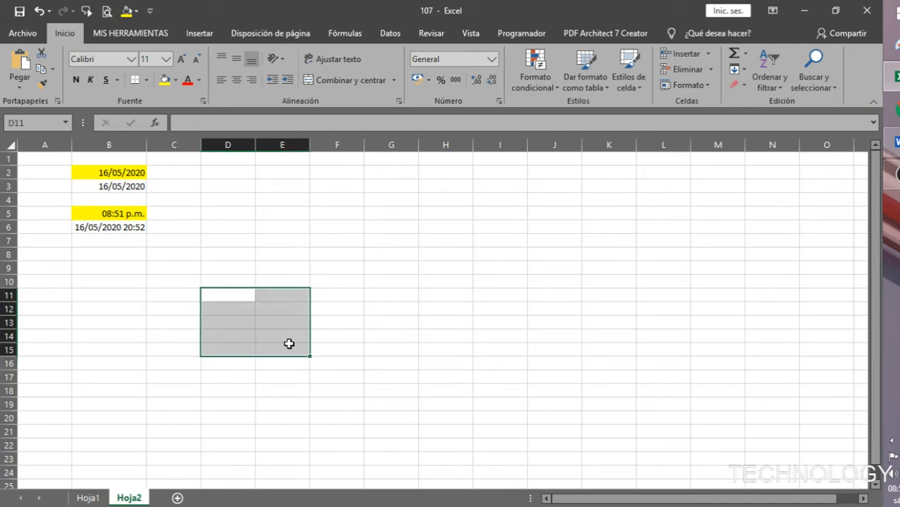
pyautogui.click(143, 265)
pyautogui.click(131, 226)
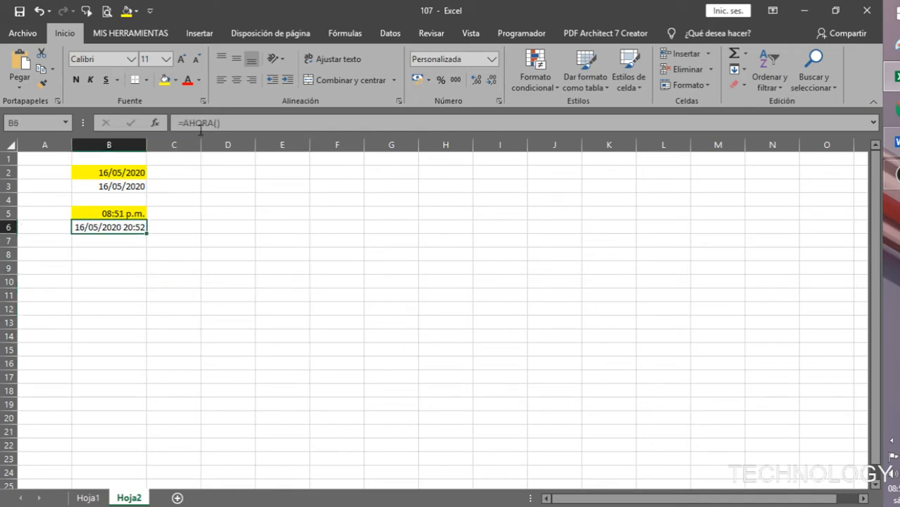
pyautogui.click(167, 276)
pyautogui.click(215, 238)
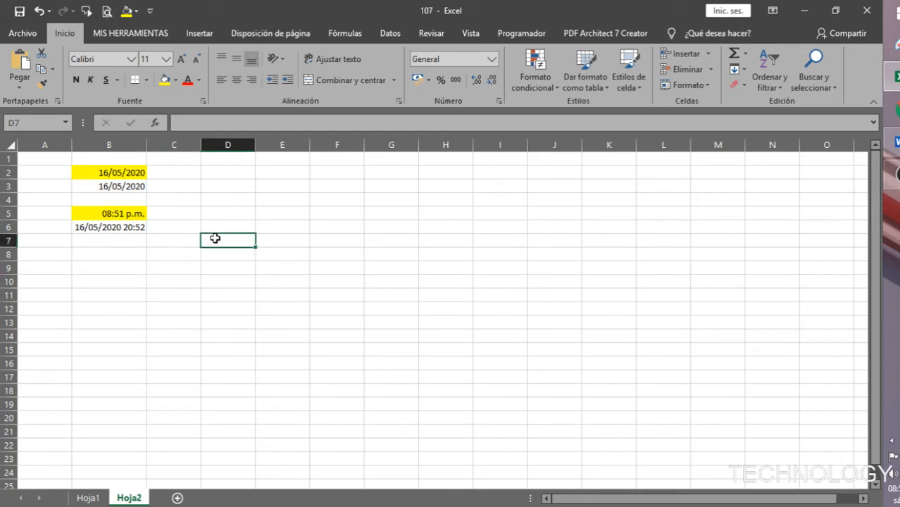
pyautogui.click(88, 252)
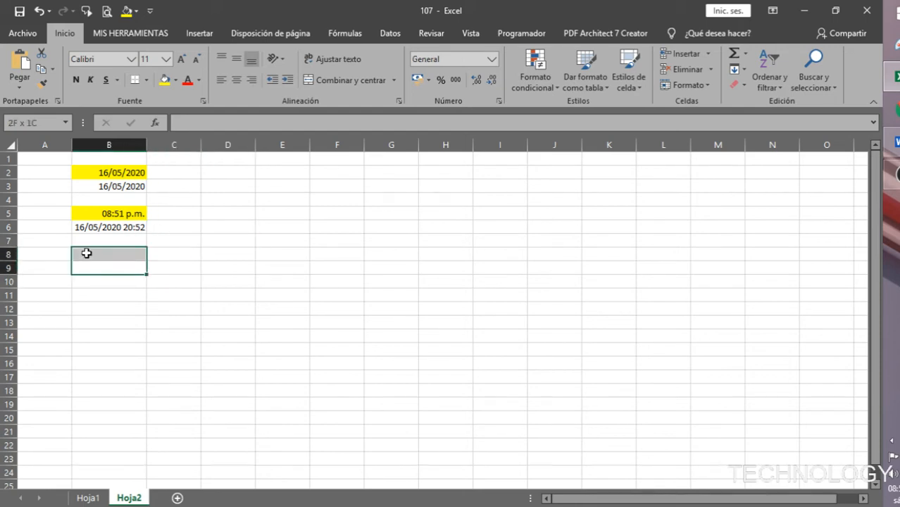
pyautogui.click(124, 214)
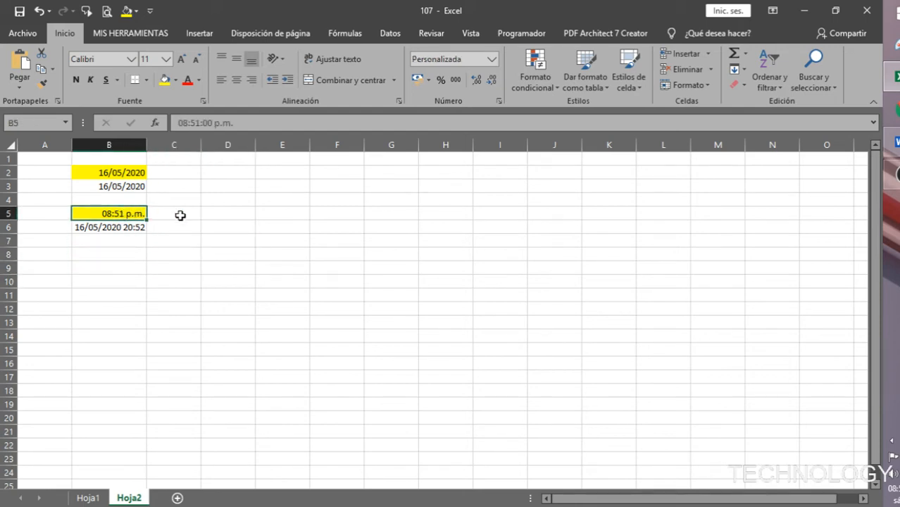
pyautogui.click(202, 252)
pyautogui.click(113, 213)
# Step: Apply the Hora number format to the AHORA formula in cell B6
pyautogui.click(137, 227)
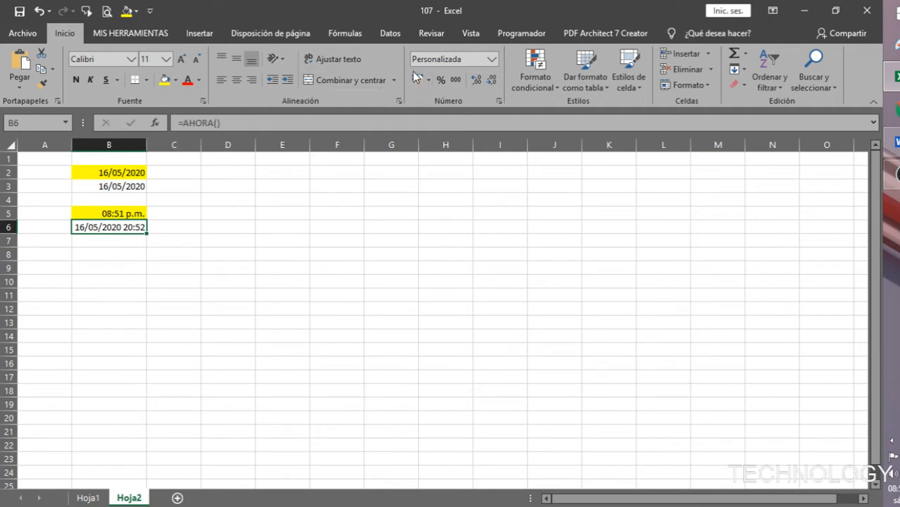
pyautogui.click(491, 61)
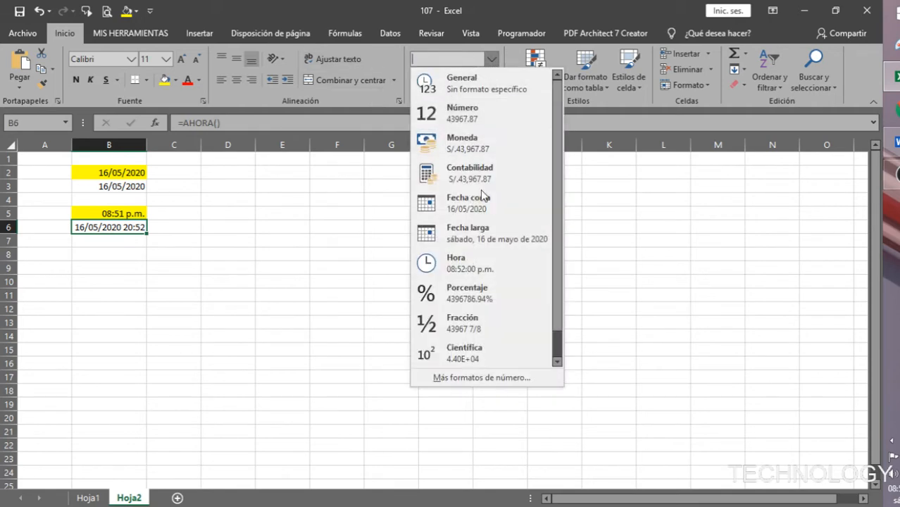
pyautogui.click(466, 270)
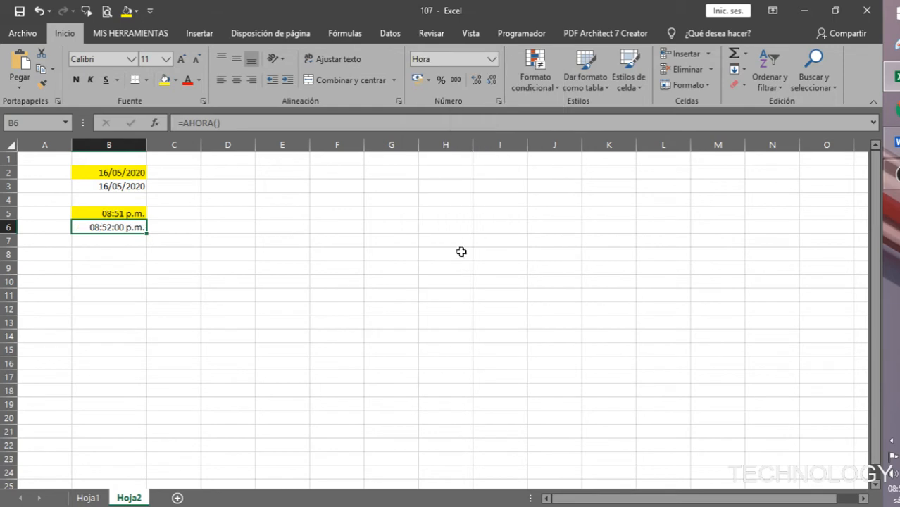
# Step: Format the AHORA result in cell B6 with the custom number format hh:mm AM/PM
pyautogui.click(491, 59)
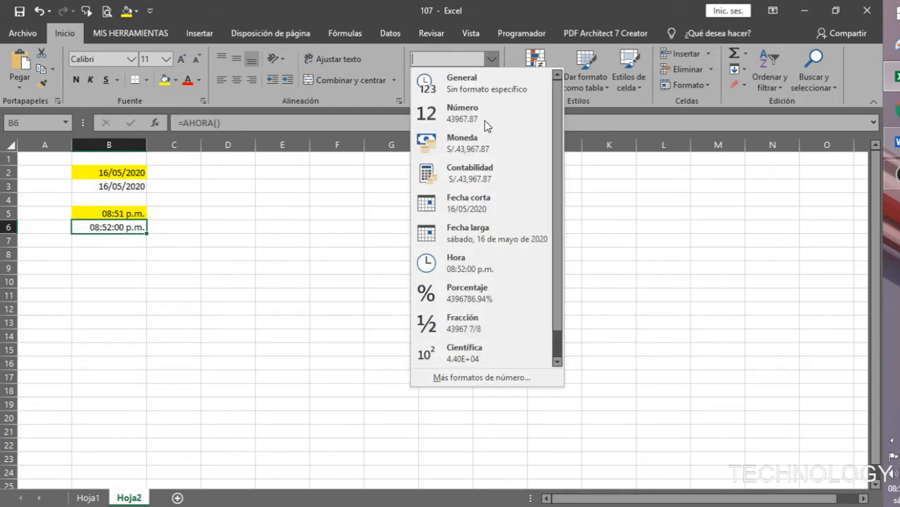
pyautogui.click(462, 377)
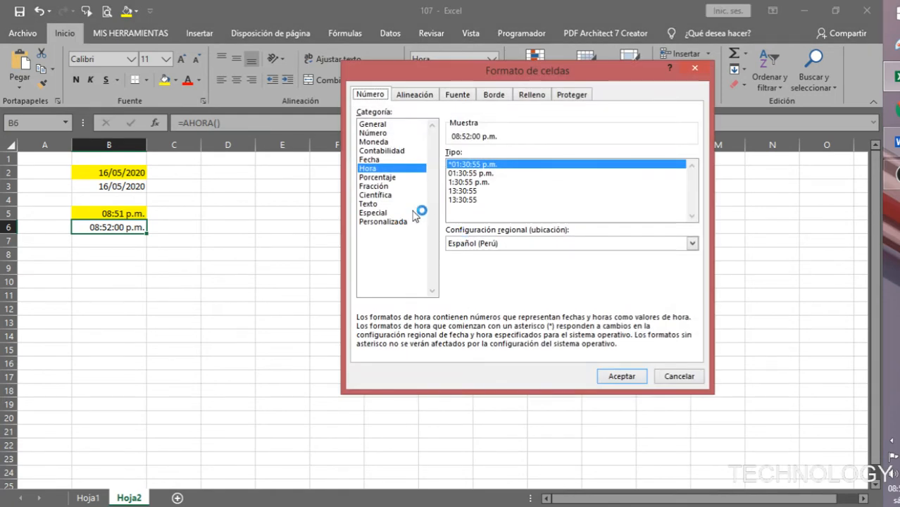
pyautogui.click(389, 125)
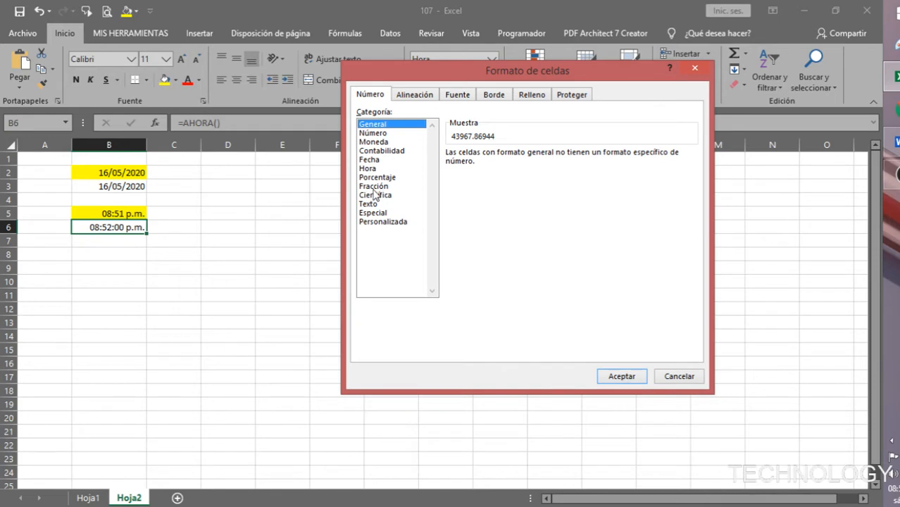
pyautogui.click(373, 160)
pyautogui.click(373, 169)
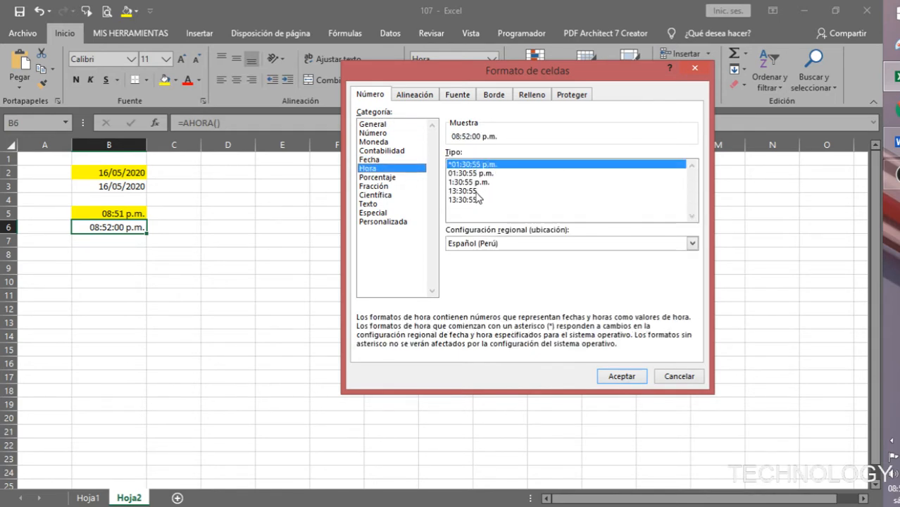
pyautogui.click(391, 223)
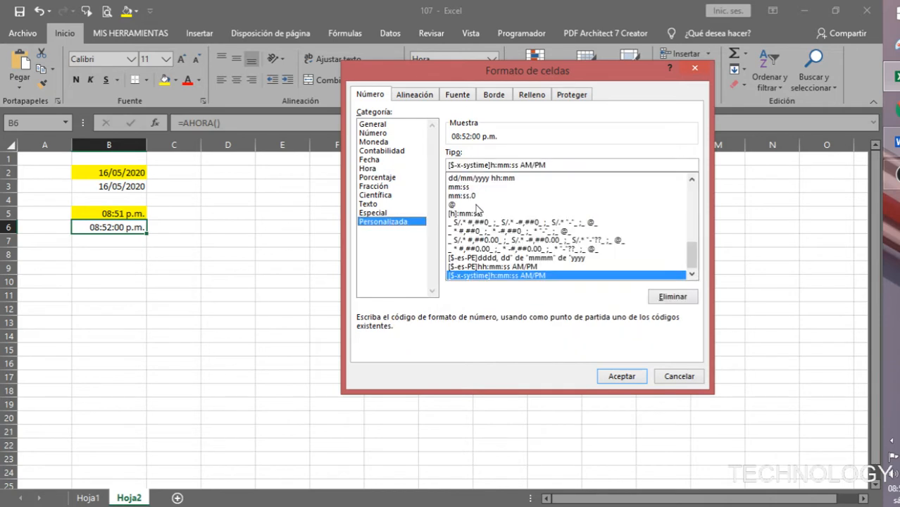
pyautogui.moveTo(690, 254); pyautogui.dragTo(691, 235)
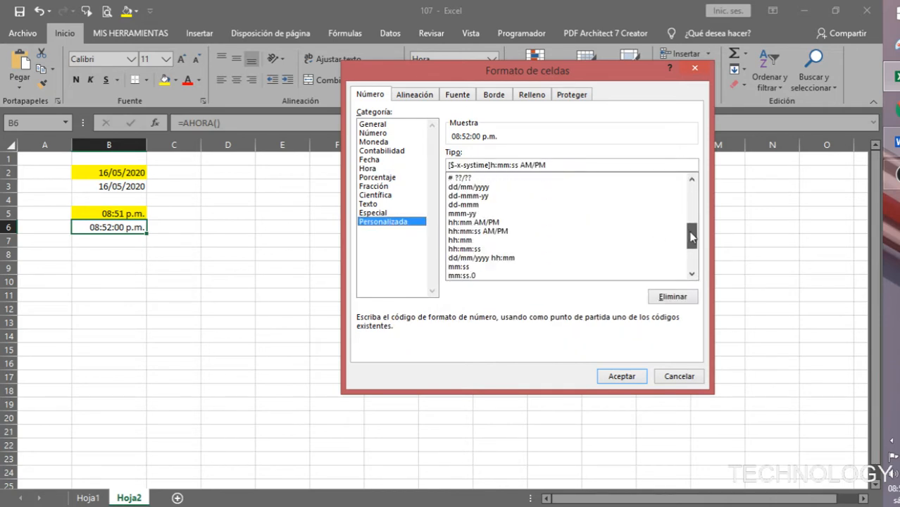
pyautogui.click(473, 222)
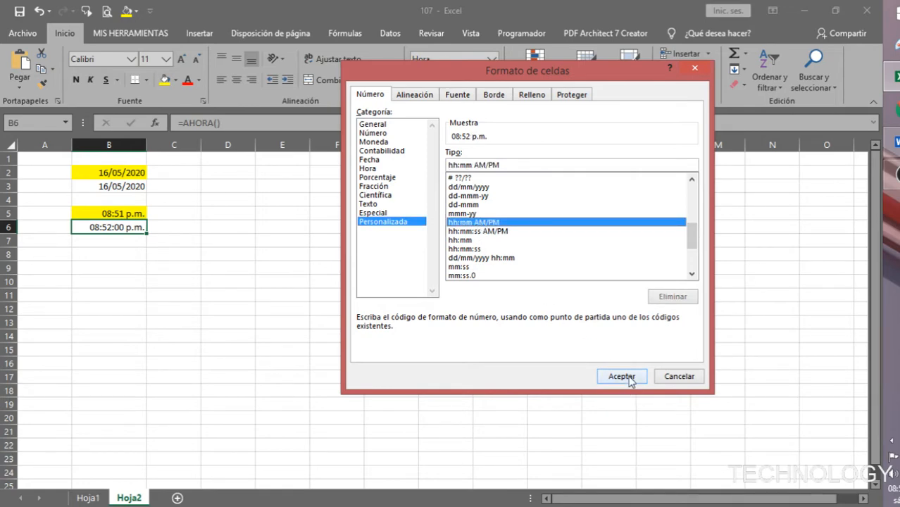
pyautogui.click(621, 377)
pyautogui.click(190, 282)
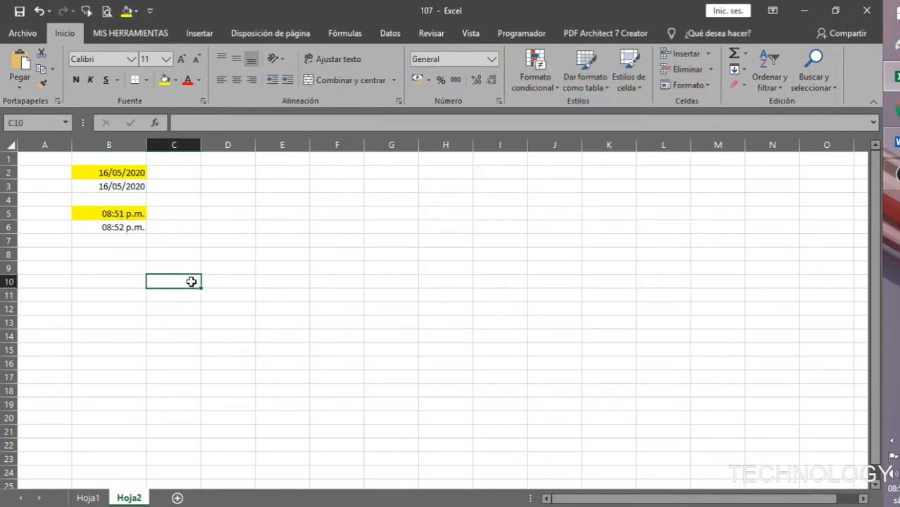
pyautogui.click(121, 238)
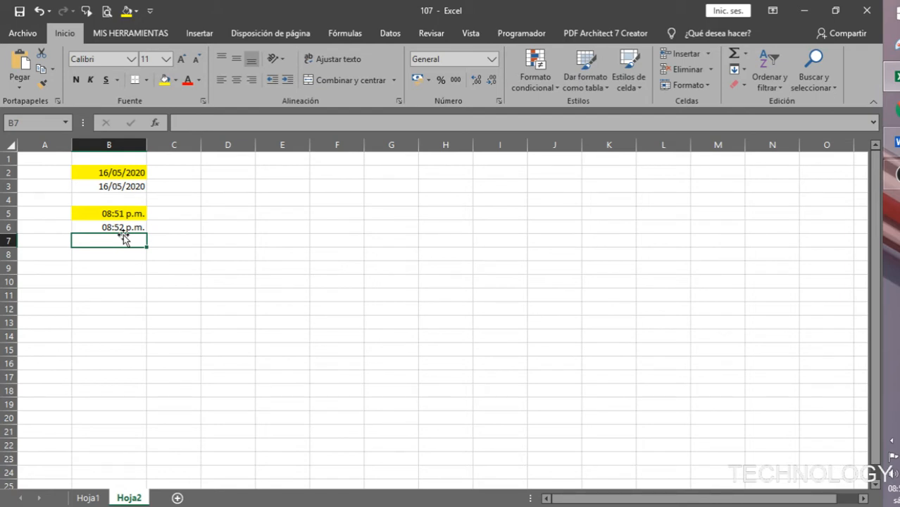
pyautogui.click(126, 294)
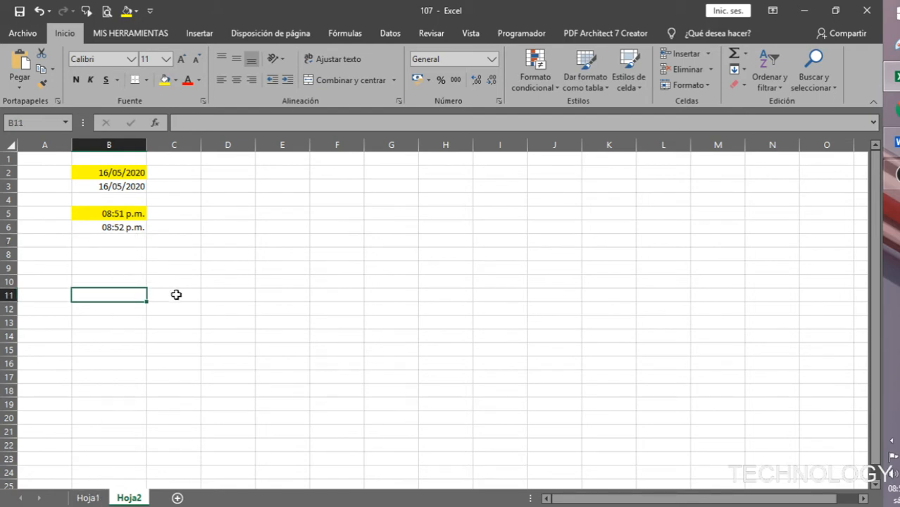
pyautogui.moveTo(194, 199); pyautogui.dragTo(184, 241)
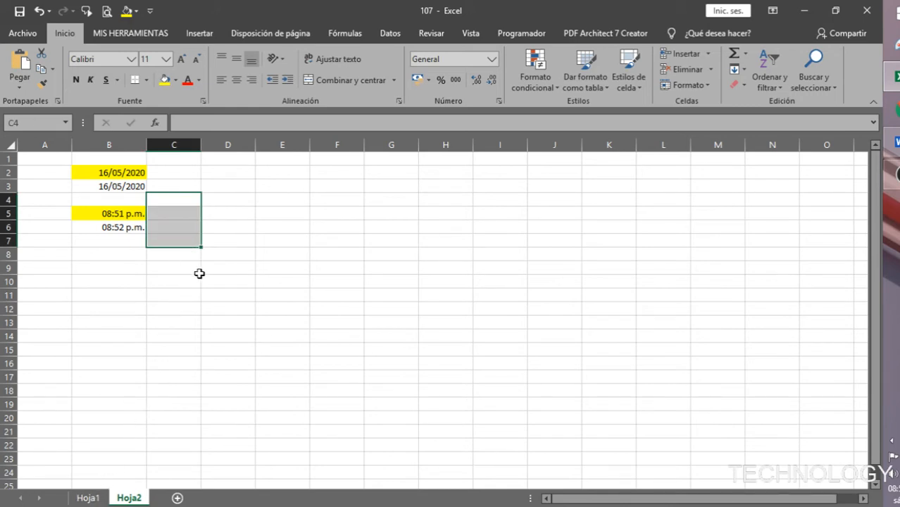
# Step: Check the Copiar celda superior entry in the key combination list on Hoja1 and return to Hoja2
pyautogui.click(88, 497)
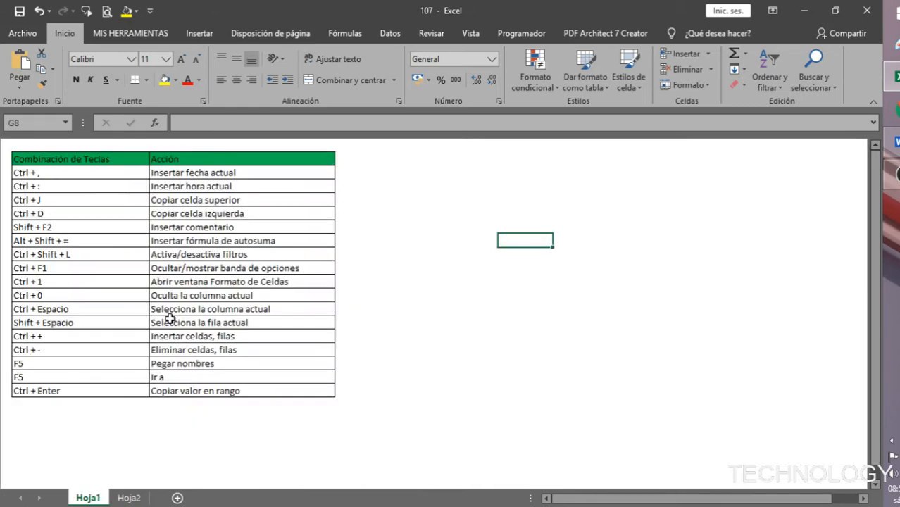
pyautogui.moveTo(77, 200); pyautogui.dragTo(177, 195)
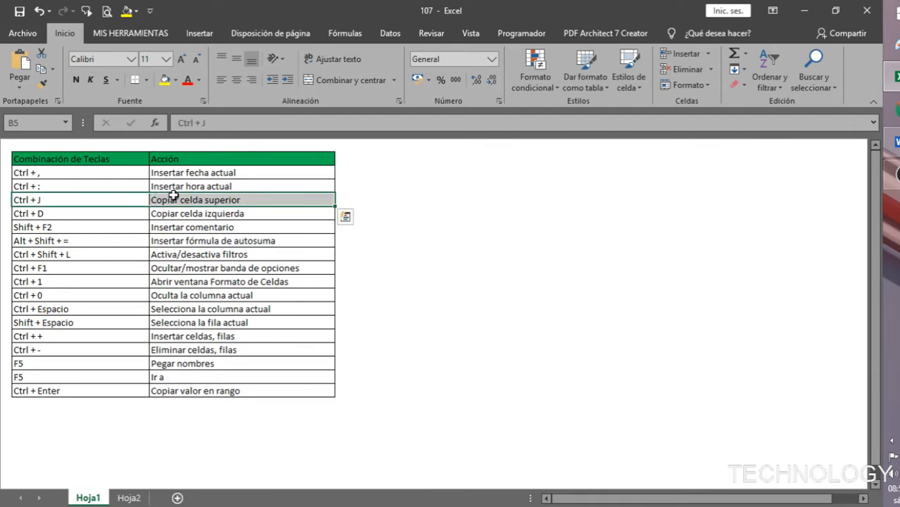
pyautogui.click(129, 497)
# Step: Enter the text "columna 1" in cell C8 of Hoja2
pyautogui.click(162, 304)
pyautogui.click(118, 254)
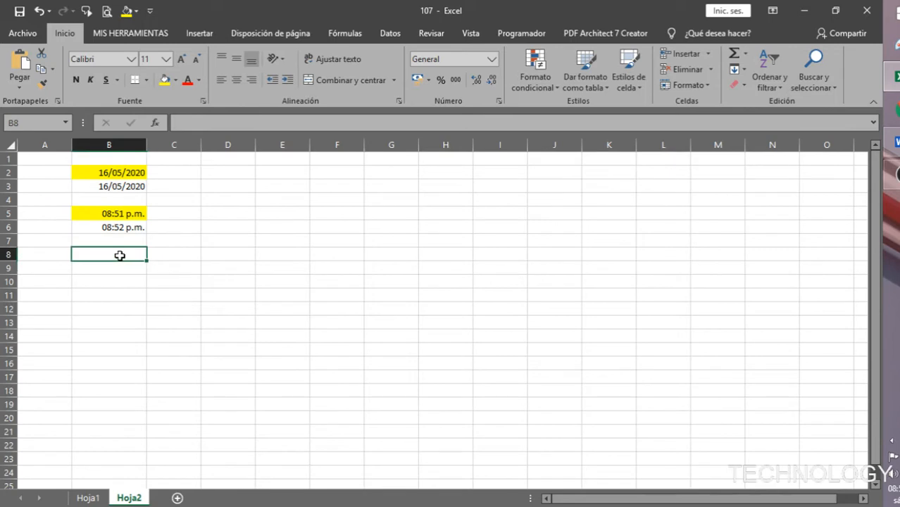
pyautogui.click(180, 260)
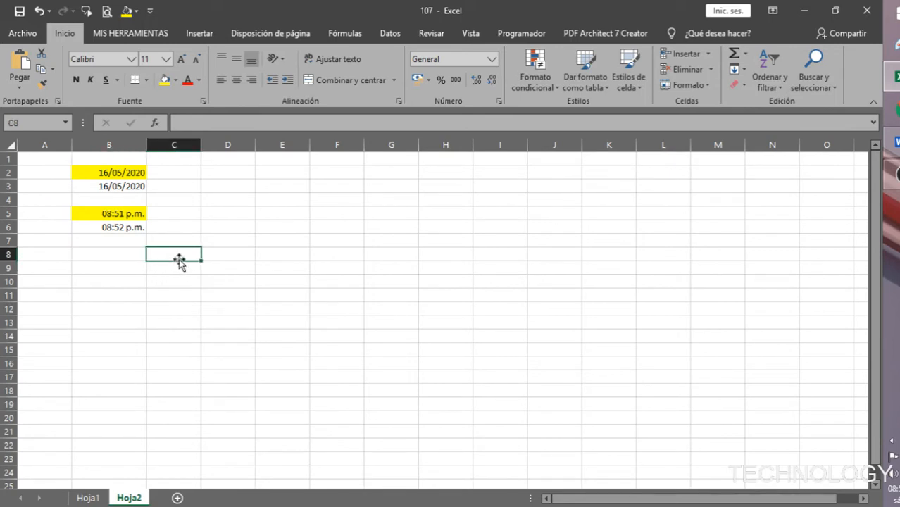
pyautogui.write('colu')
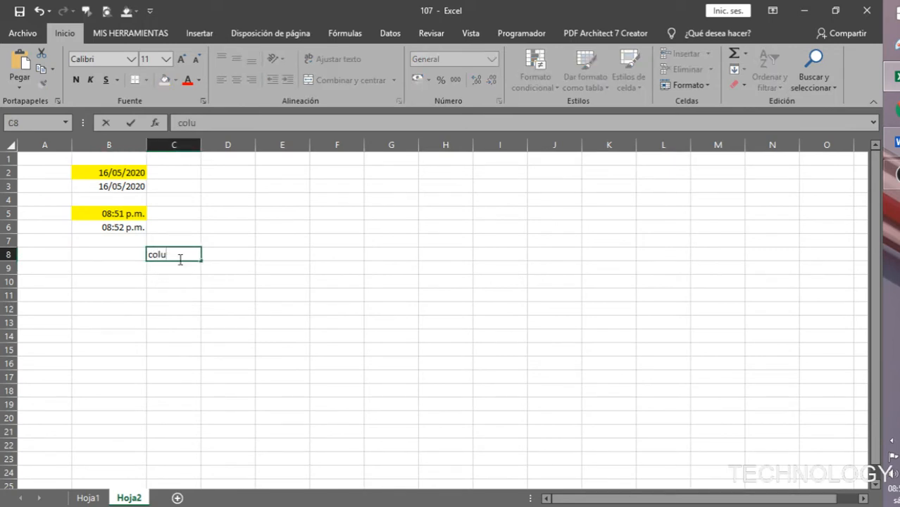
pyautogui.write('mna 1')
pyautogui.press('Return')
pyautogui.click(192, 255)
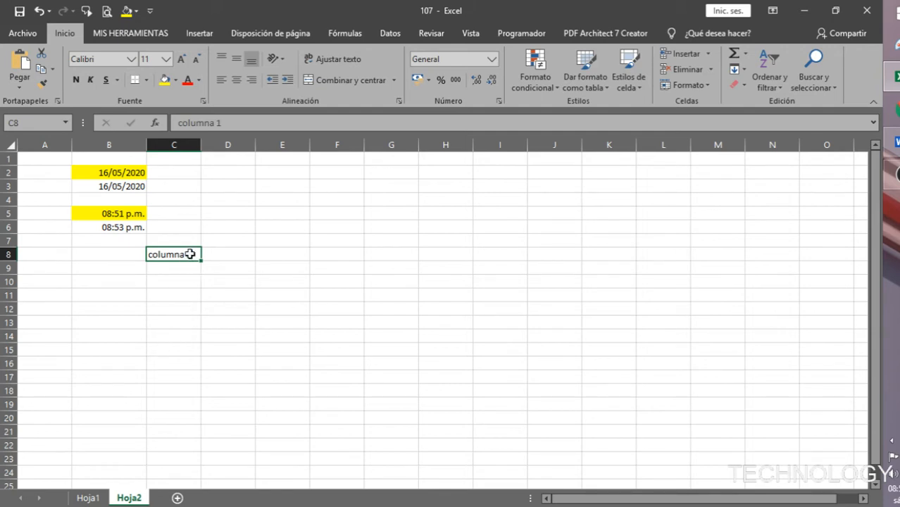
pyautogui.moveTo(190, 255); pyautogui.dragTo(188, 445)
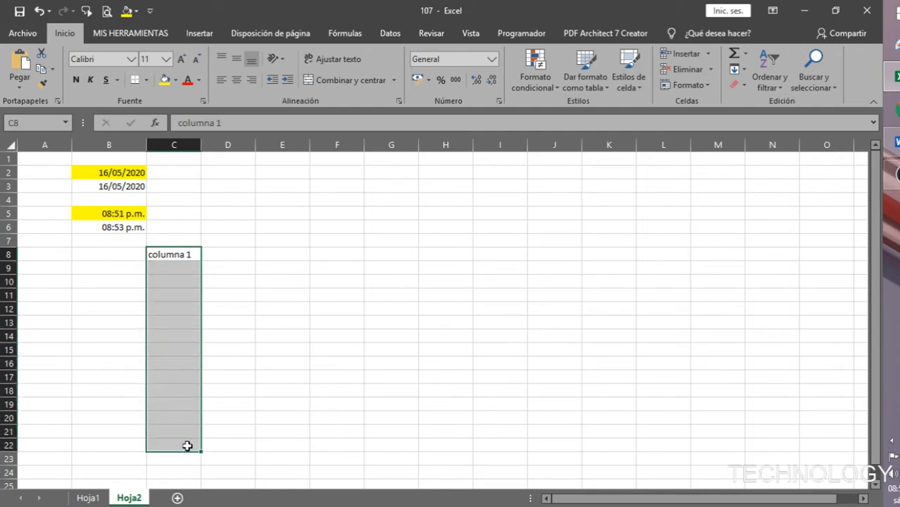
pyautogui.click(262, 352)
pyautogui.moveTo(184, 258); pyautogui.dragTo(196, 414)
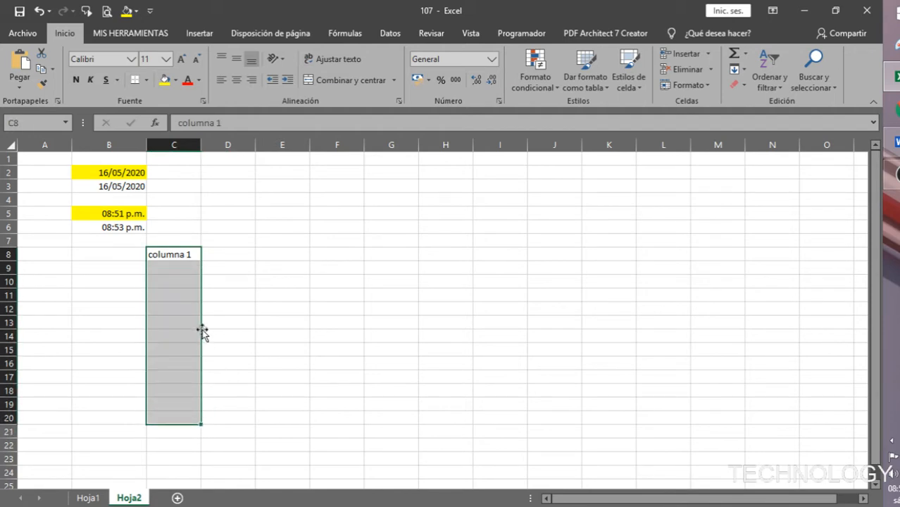
pyautogui.click(176, 281)
# Step: Copy the text of cell C8 down into C9 and clear that copy
pyautogui.moveTo(177, 256)
pyautogui.mouseDown()
pyautogui.moveTo(177, 292)
pyautogui.moveTo(179, 257)
pyautogui.moveTo(180, 270)
pyautogui.mouseUp()
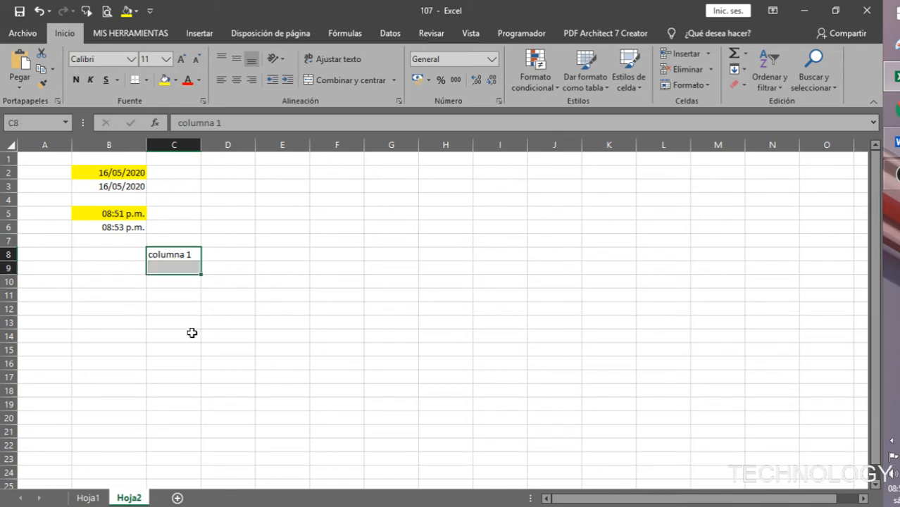
pyautogui.hotkey('ctrl', 'd')
pyautogui.click(184, 268)
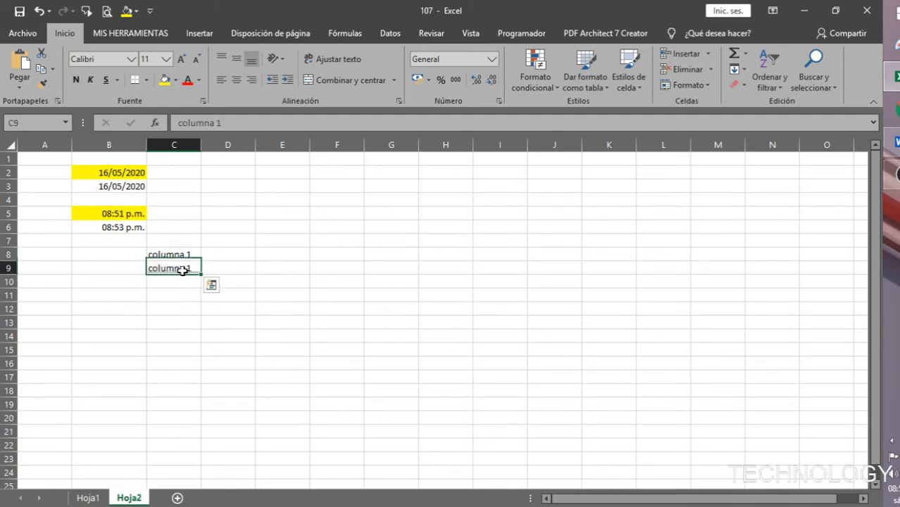
pyautogui.press('Delete')
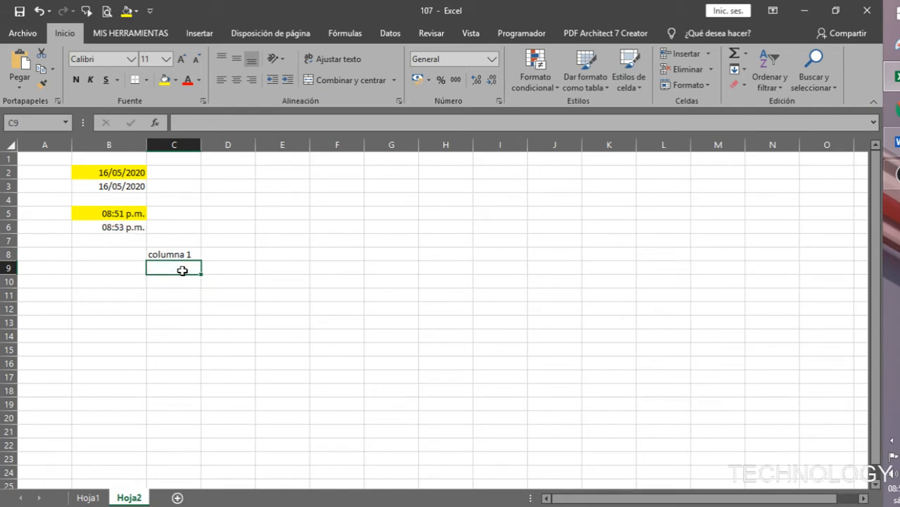
# Step: Fill the "columna 1" text from C8 down through cell C20
pyautogui.click(168, 307)
pyautogui.moveTo(187, 255); pyautogui.dragTo(190, 425)
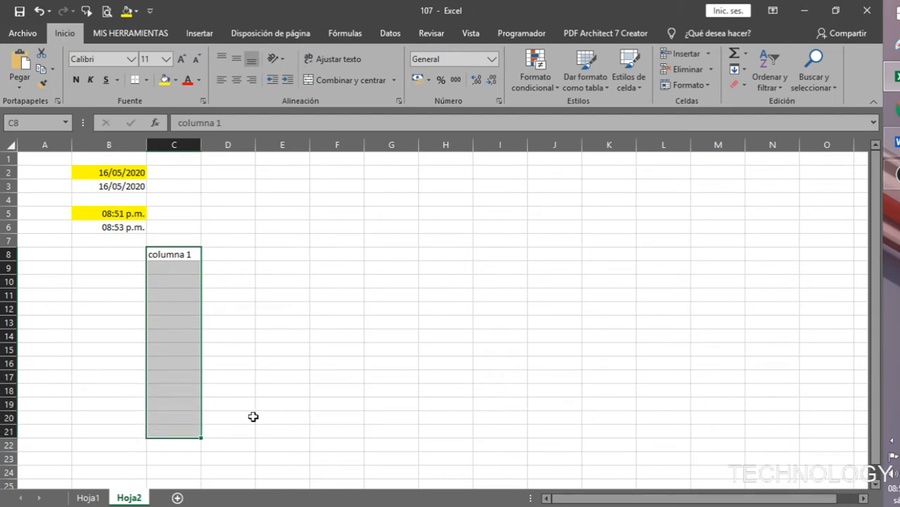
pyautogui.click(233, 260)
pyautogui.moveTo(180, 254); pyautogui.dragTo(182, 425)
pyautogui.hotkey('ctrl', 'j')
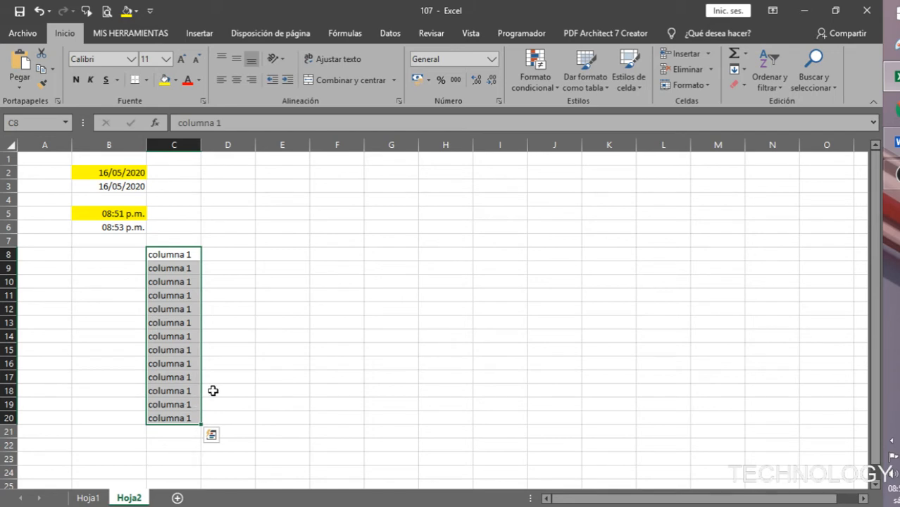
pyautogui.click(182, 256)
pyautogui.moveTo(181, 283); pyautogui.dragTo(189, 409)
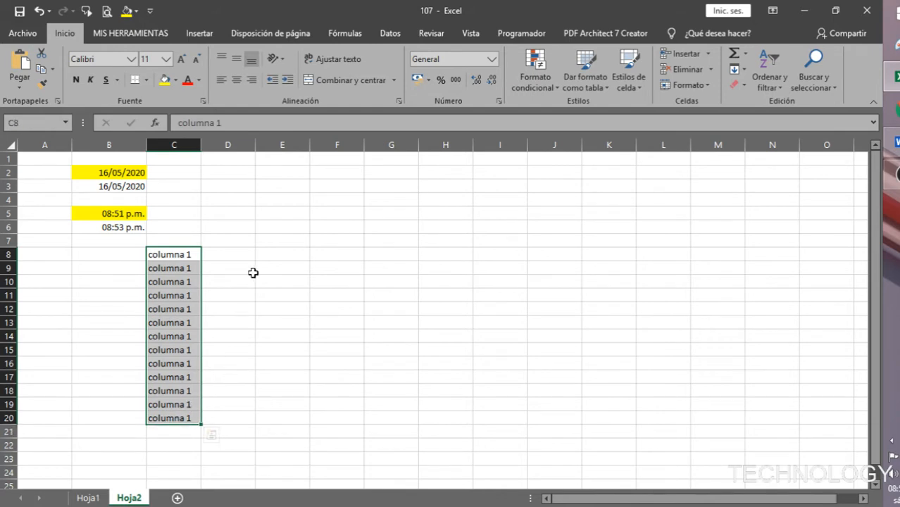
# Step: Extend the C8 heading across row 8 to cell I8 as a series from columna 2 to columna 7
pyautogui.click(234, 255)
pyautogui.click(199, 255)
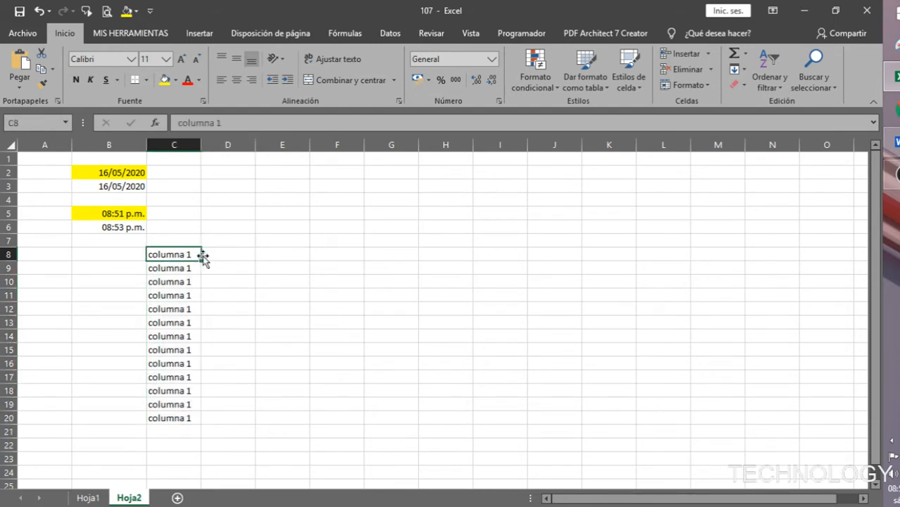
pyautogui.moveTo(202, 261); pyautogui.dragTo(512, 255)
pyautogui.click(427, 351)
# Step: Fill the headings in D8:I8 down through row 20 in one operation
pyautogui.moveTo(229, 267); pyautogui.dragTo(504, 403)
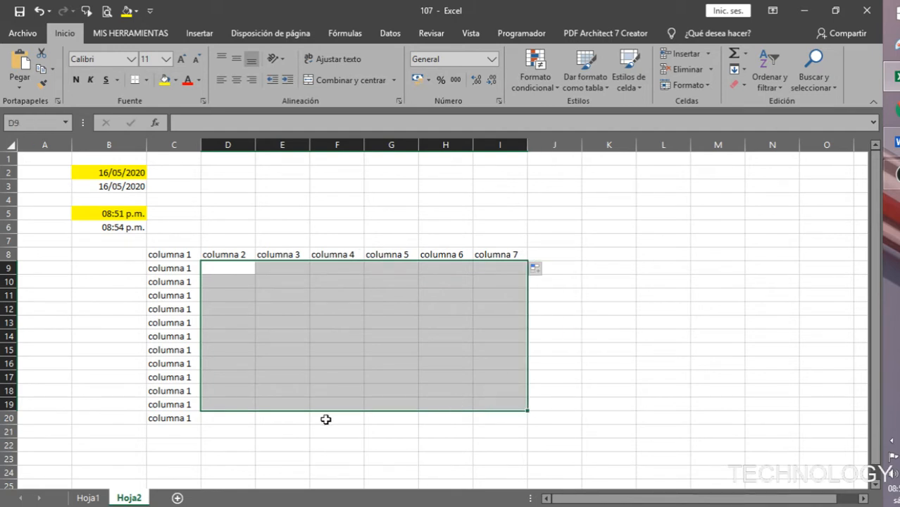
pyautogui.click(282, 419)
pyautogui.click(222, 253)
pyautogui.moveTo(222, 254); pyautogui.dragTo(478, 415)
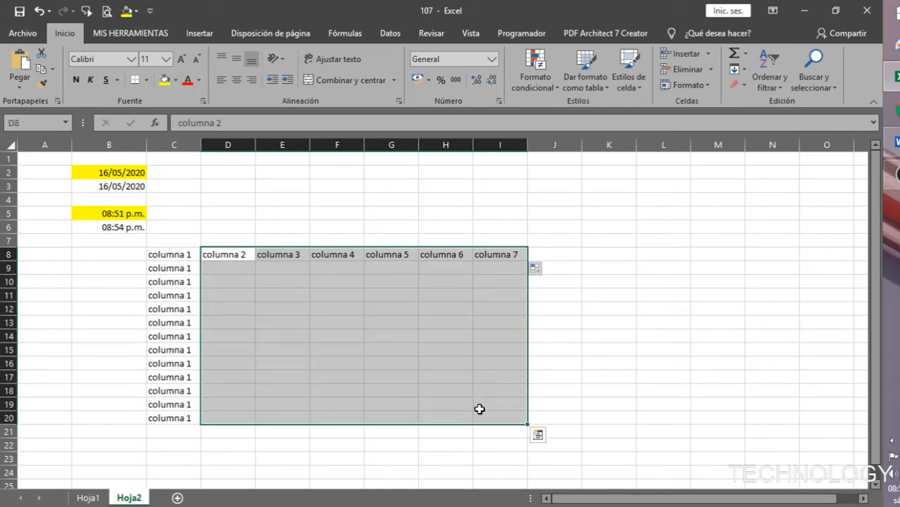
pyautogui.hotkey('ctrl', 'j')
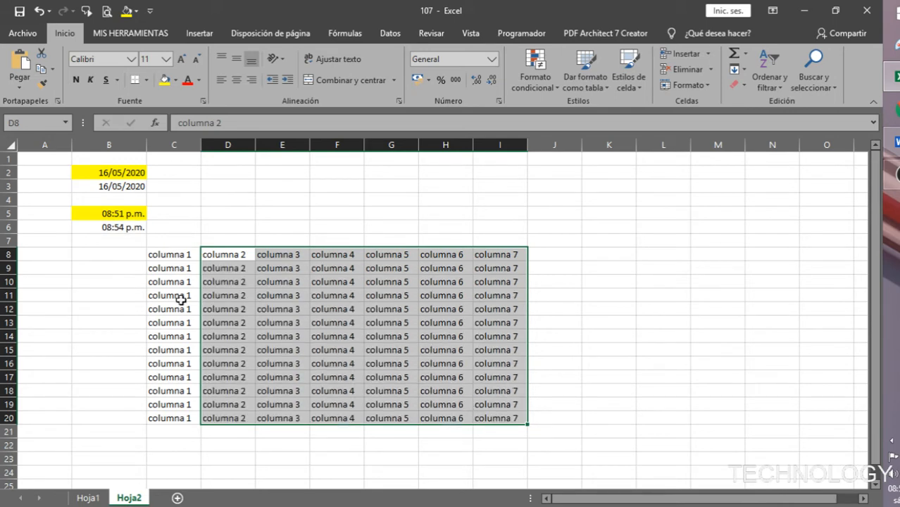
# Step: Enter the text "dato 1" in cell B9
pyautogui.click(119, 268)
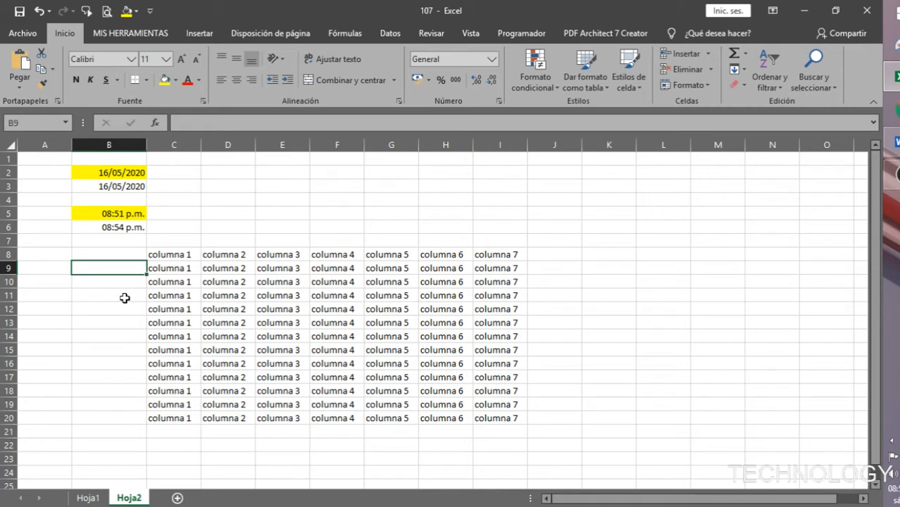
pyautogui.write('da')
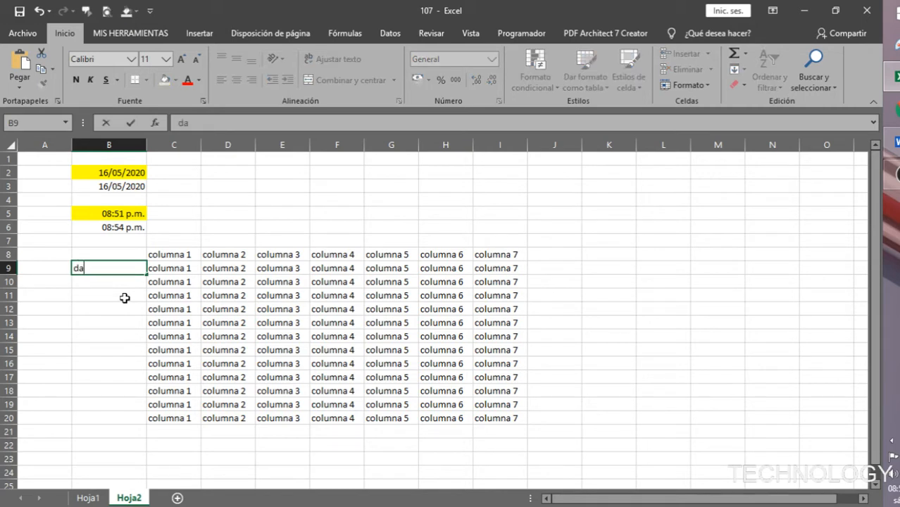
pyautogui.write('to 1')
pyautogui.press('Return')
pyautogui.click(125, 265)
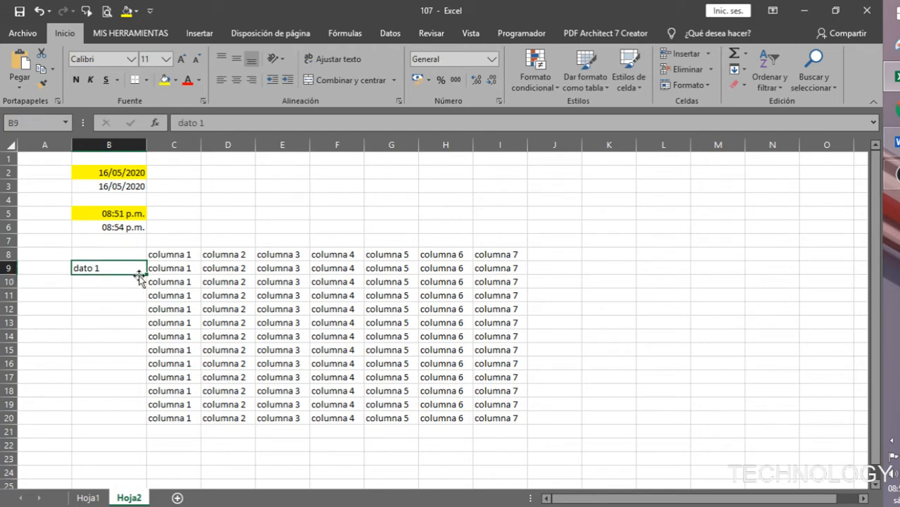
# Step: Clear the copied column texts from the range C9:I20, keeping the headings in row 8
pyautogui.moveTo(165, 271); pyautogui.dragTo(494, 424)
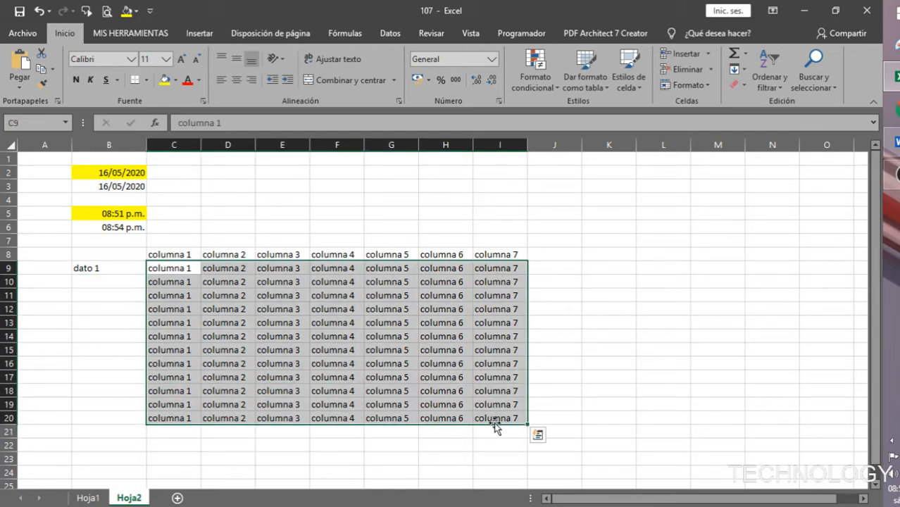
pyautogui.press('Delete')
pyautogui.press('Home')
pyautogui.click(348, 336)
pyautogui.click(123, 270)
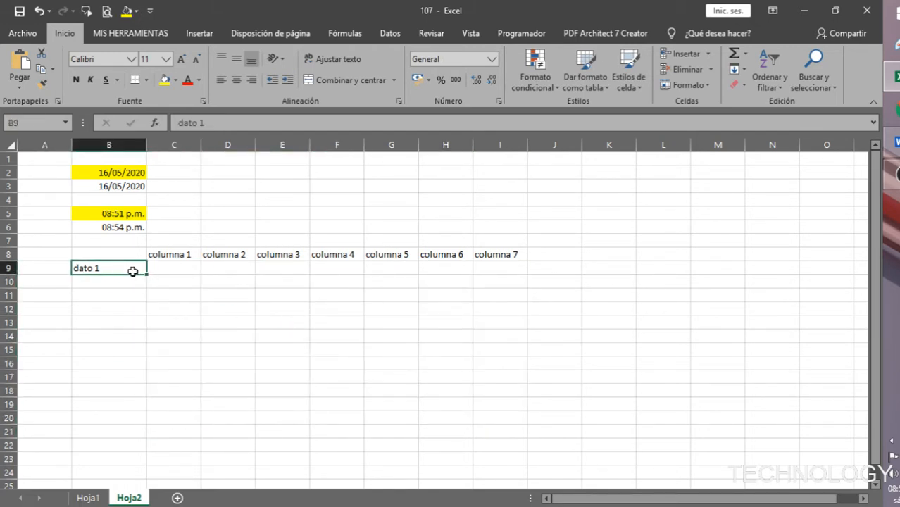
pyautogui.click(170, 272)
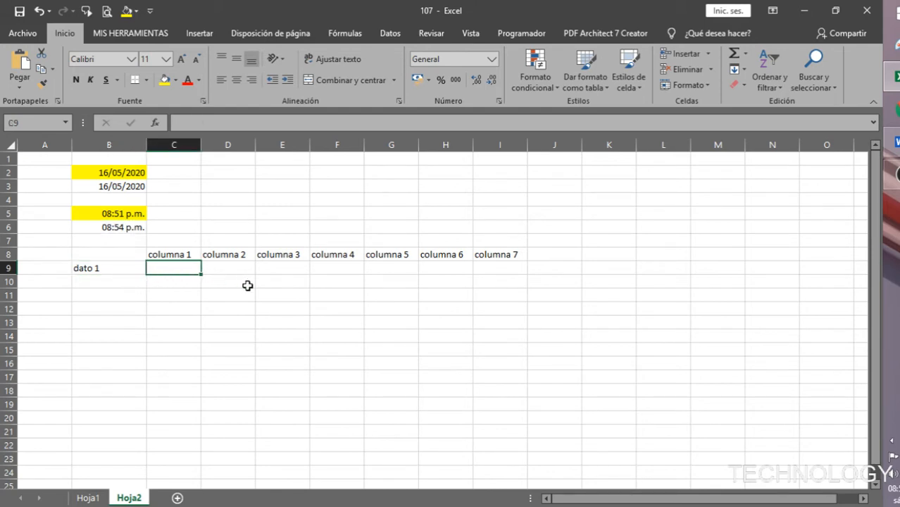
# Step: Copy the content of B9 into C9 from the cell to its left, and clear C9 again
pyautogui.click(88, 337)
pyautogui.click(109, 267)
pyautogui.click(169, 270)
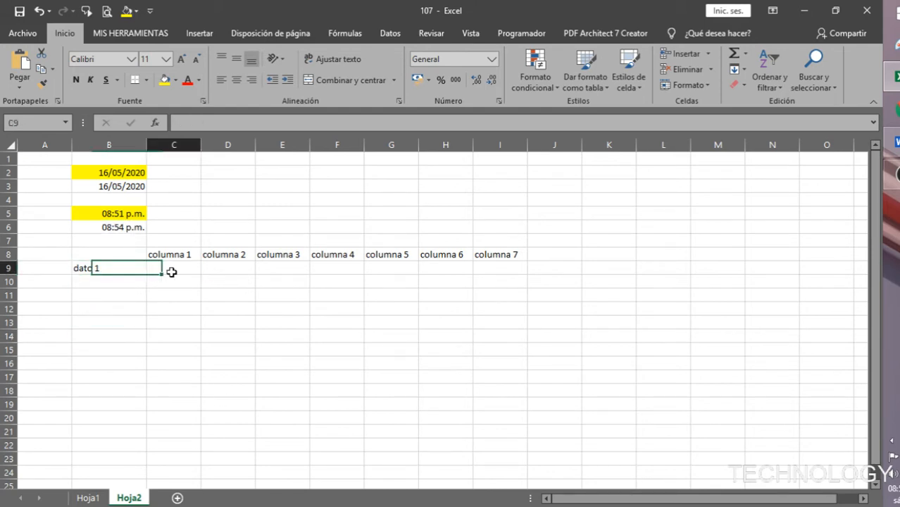
pyautogui.click(155, 297)
pyautogui.click(185, 271)
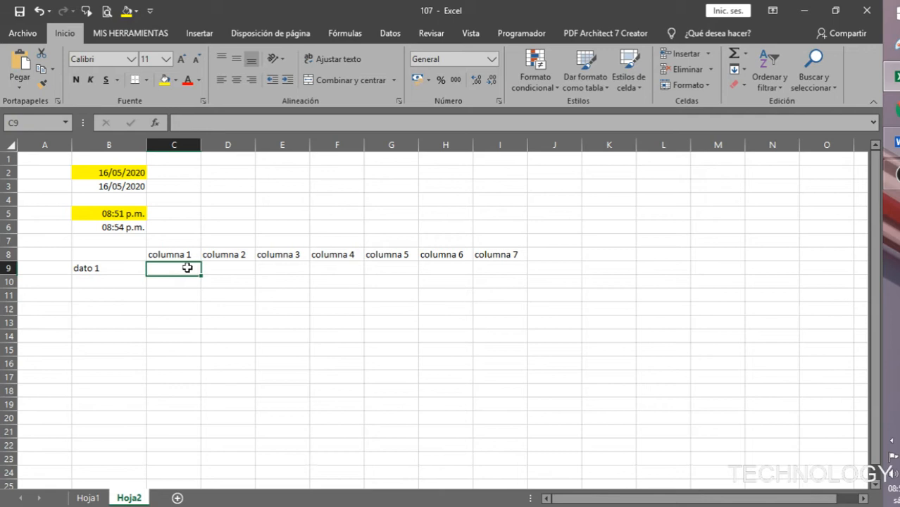
pyautogui.click(109, 293)
pyautogui.click(188, 271)
pyautogui.hotkey('ctrl', 'r')
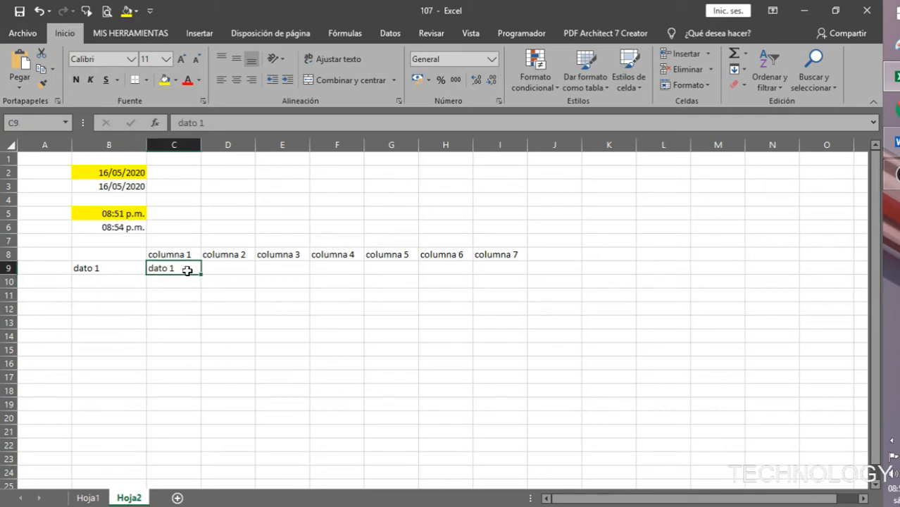
pyautogui.press('Delete')
pyautogui.click(171, 307)
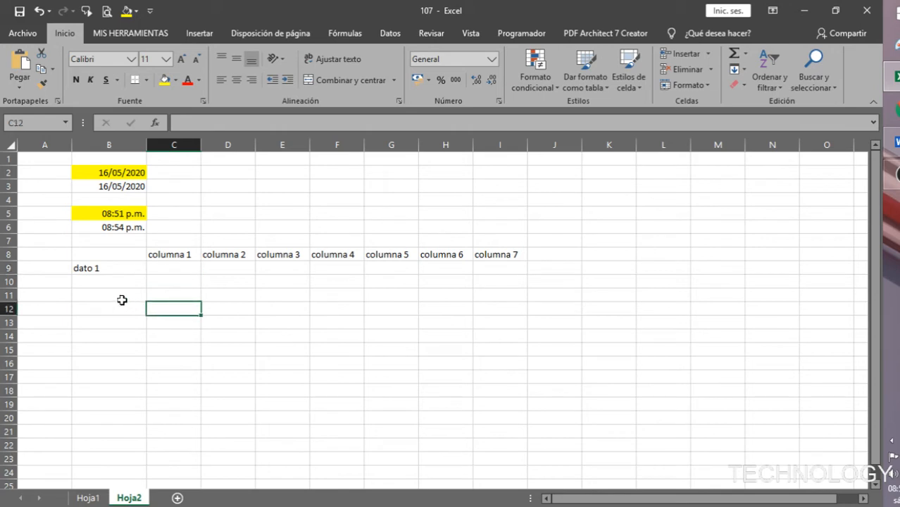
# Step: Fill the B9 text rightward across row 9 to I9 in one operation, and undo the fill
pyautogui.click(96, 269)
pyautogui.moveTo(97, 268); pyautogui.dragTo(510, 269)
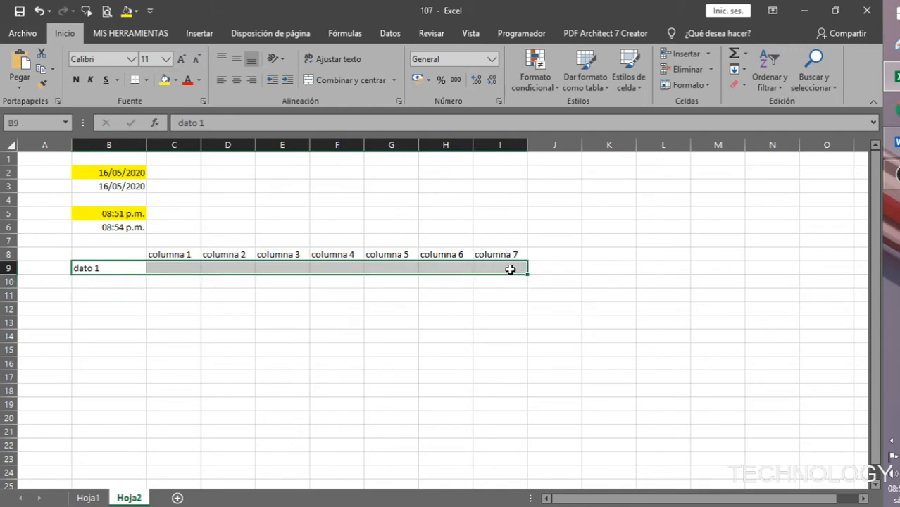
pyautogui.moveTo(238, 307); pyautogui.dragTo(183, 295)
pyautogui.moveTo(104, 269); pyautogui.dragTo(507, 271)
pyautogui.hotkey('ctrl', 'r')
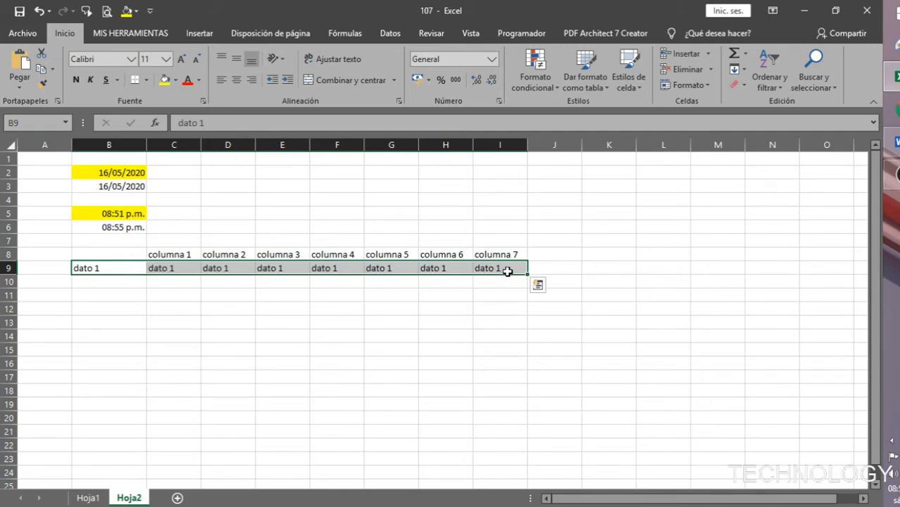
pyautogui.hotkey('ctrl', 'z')
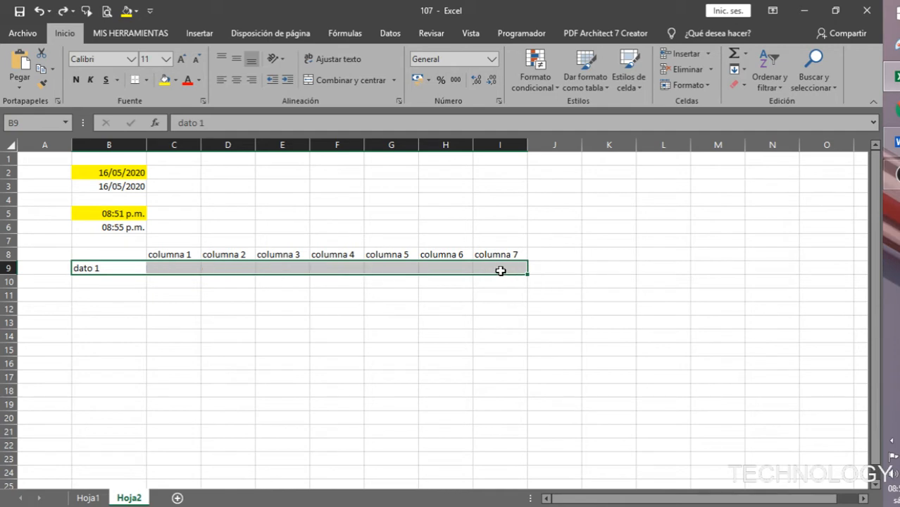
# Step: Extend the B9 text down column B to B20 as a series ending in dato 12
pyautogui.click(133, 271)
pyautogui.moveTo(139, 275); pyautogui.dragTo(132, 415)
# Step: Fill the column B entries of rows 9 to 20 rightward across C9:I20 in one operation
pyautogui.moveTo(133, 273); pyautogui.dragTo(488, 414)
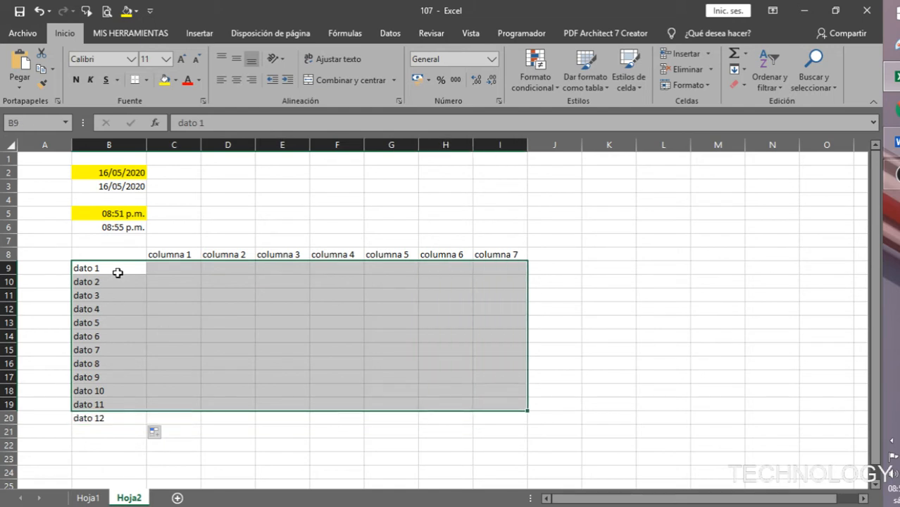
pyautogui.moveTo(119, 271); pyautogui.dragTo(507, 403)
pyautogui.moveTo(124, 268); pyautogui.dragTo(495, 419)
pyautogui.hotkey('ctrl', 'd')
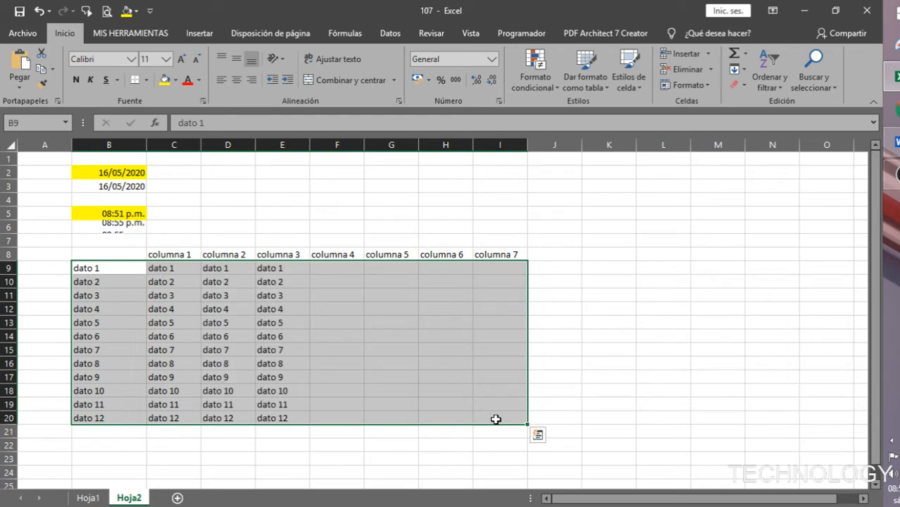
pyautogui.click(257, 440)
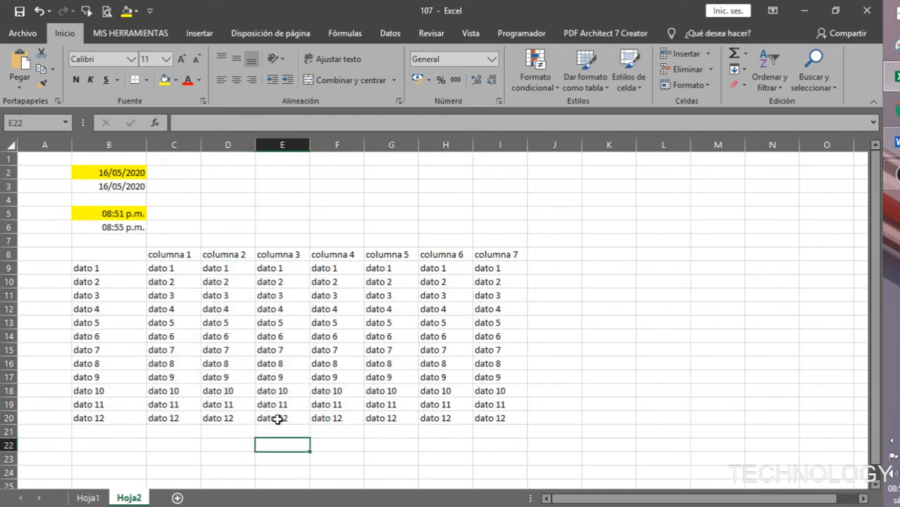
pyautogui.click(529, 322)
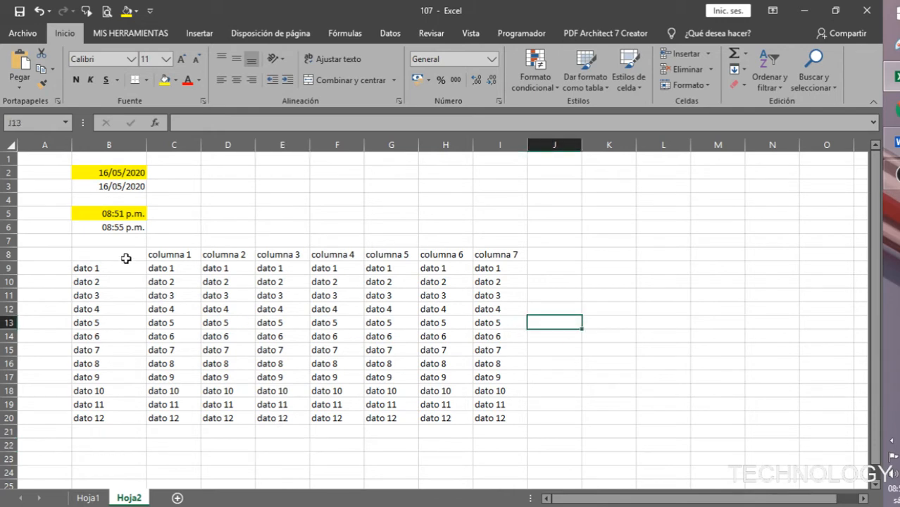
pyautogui.click(306, 238)
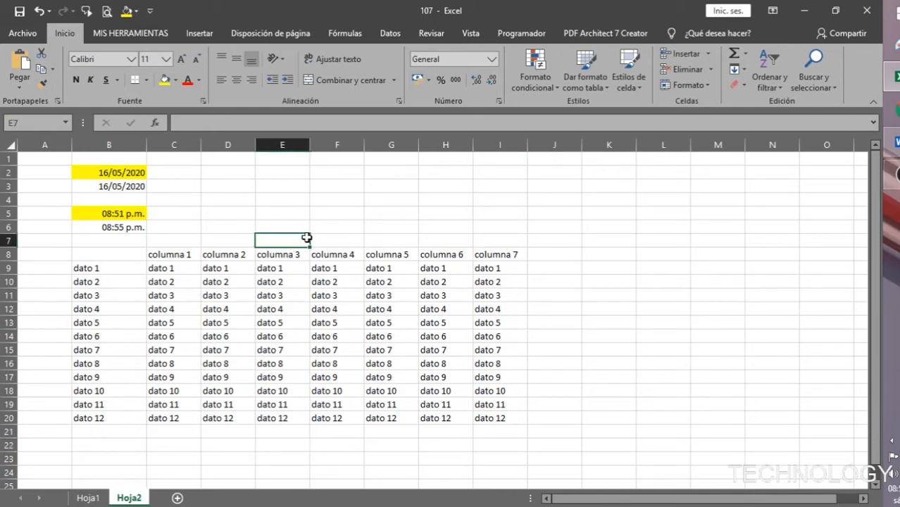
# Step: Review the copy-left and insert-comment entries in the shortcut list on Hoja1, and insert a comment on cell B3 of Hoja2
pyautogui.click(90, 498)
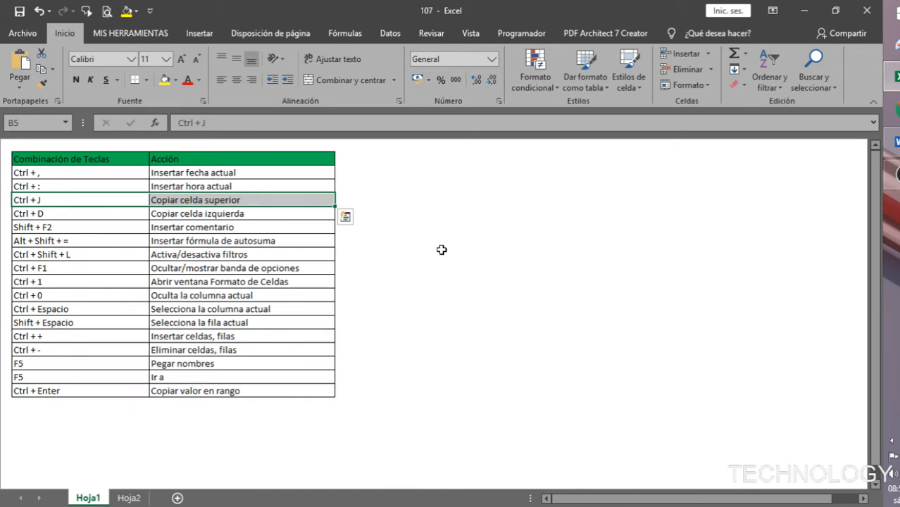
pyautogui.click(497, 252)
pyautogui.click(278, 217)
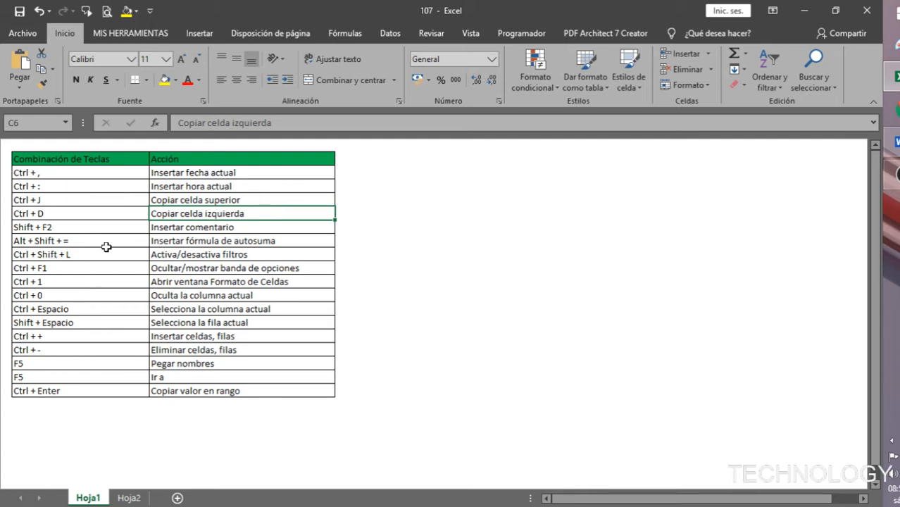
pyautogui.click(44, 228)
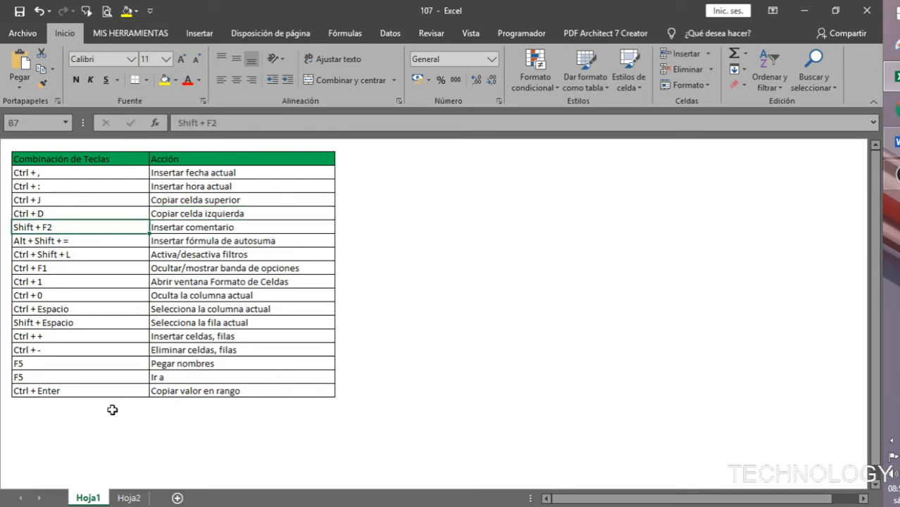
pyautogui.click(130, 498)
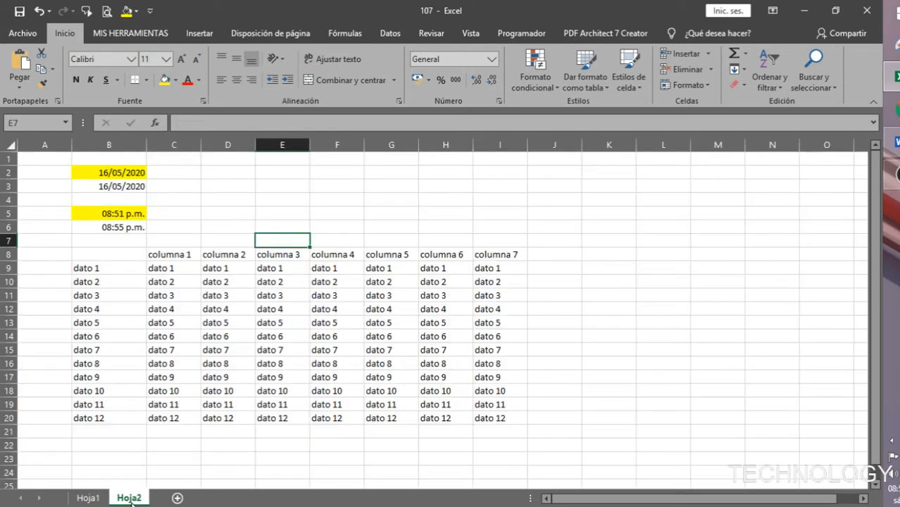
pyautogui.click(128, 190)
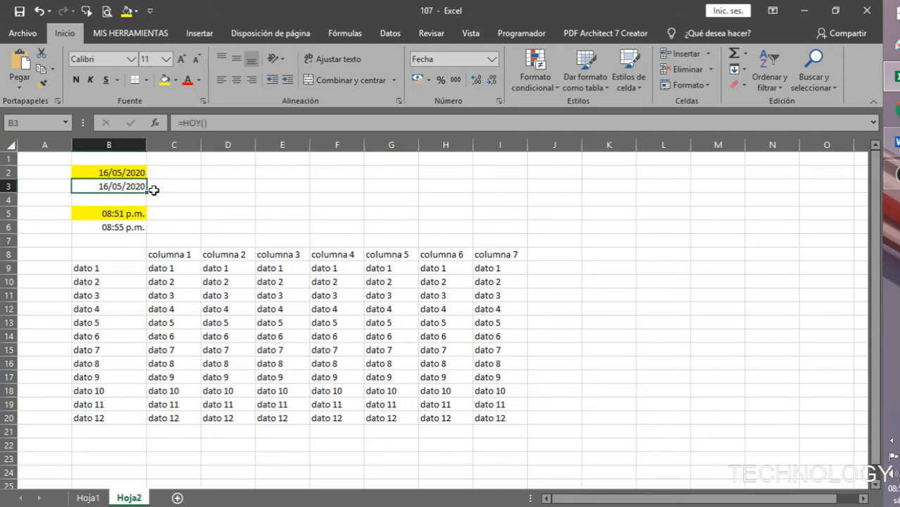
pyautogui.hotkey('shift', 'F2')
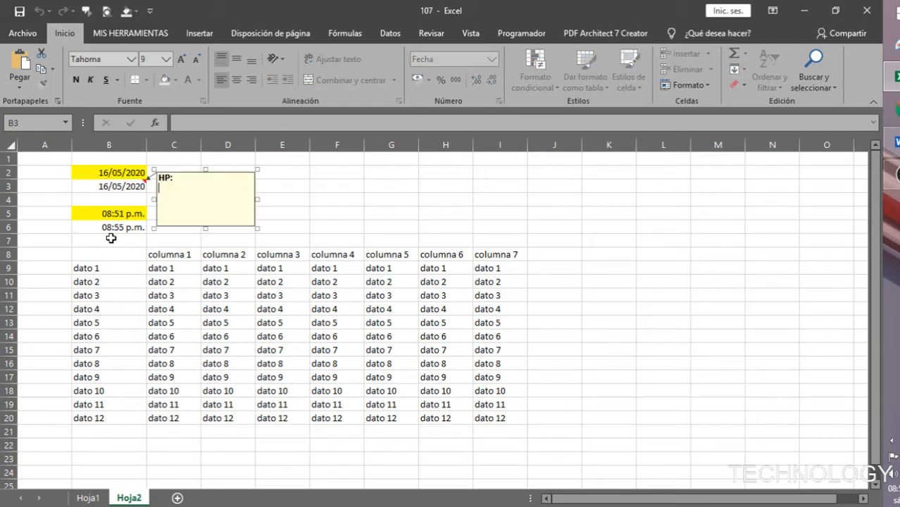
pyautogui.moveTo(181, 190); pyautogui.dragTo(159, 176)
# Step: Compare the comment commands offered for cell B3 with those offered for cell B2
pyautogui.rightClick(129, 182)
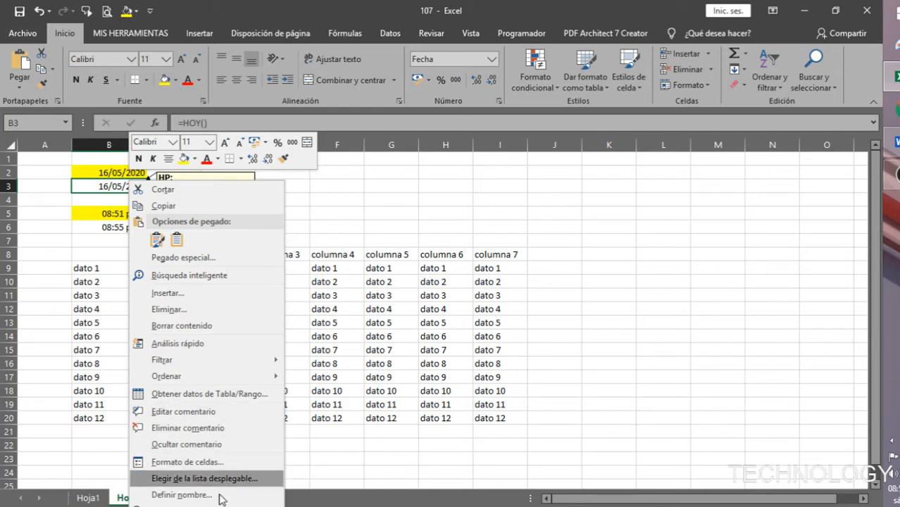
pyautogui.press('Escape')
pyautogui.rightClick(138, 169)
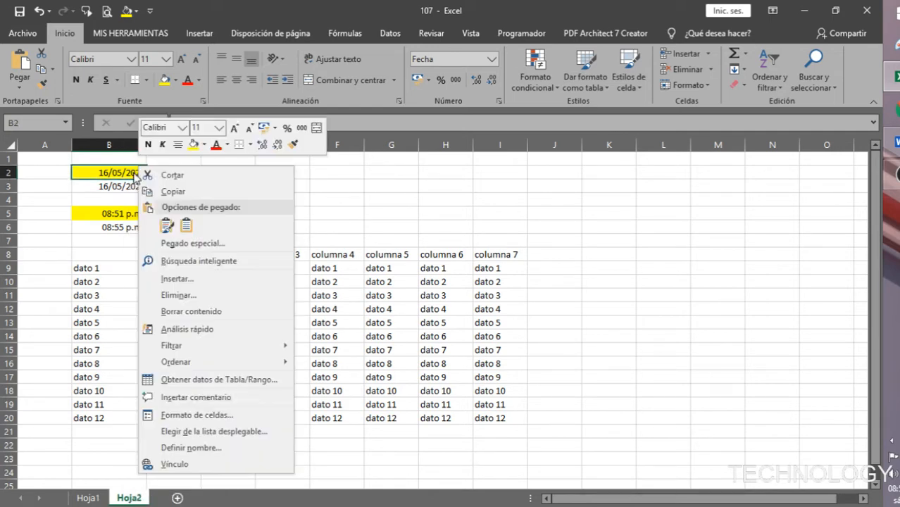
pyautogui.click(196, 398)
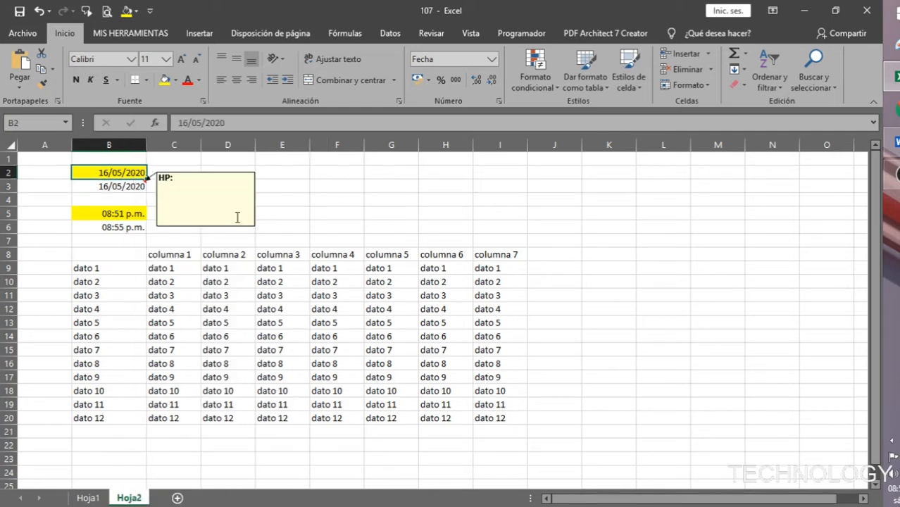
# Step: Delete the default author heading from the comment on cell B3
pyautogui.click(127, 189)
pyautogui.click(181, 178)
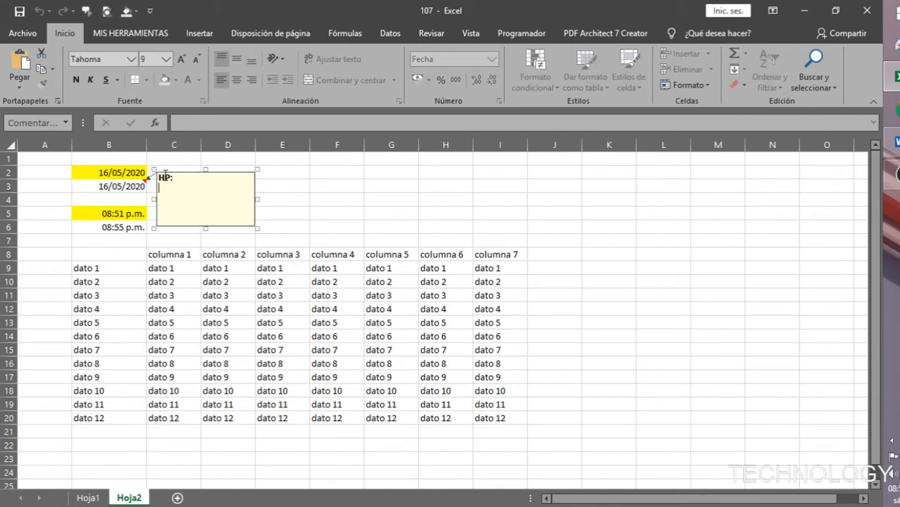
pyautogui.doubleClick(159, 178)
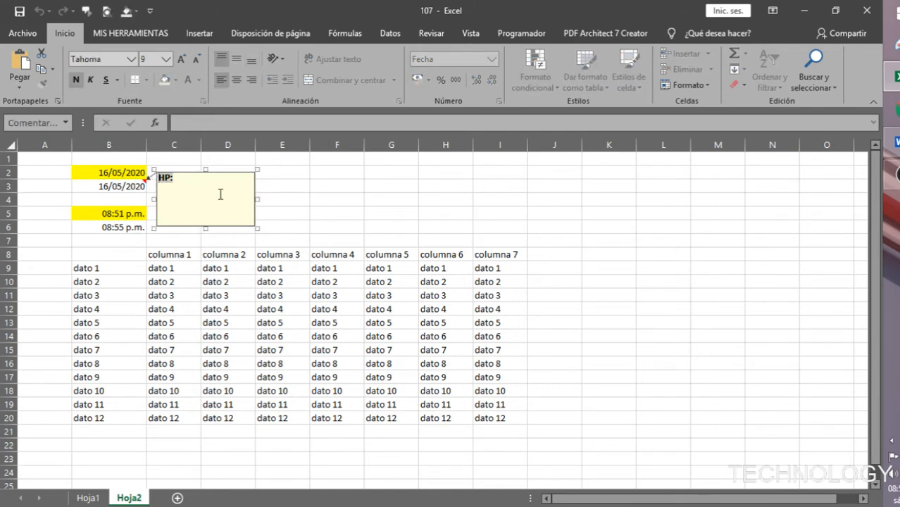
pyautogui.press('Delete')
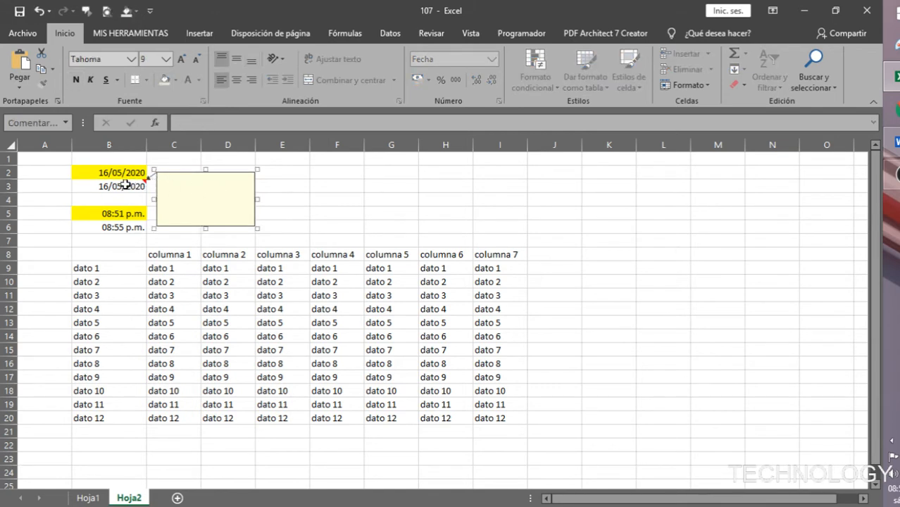
# Step: Enter "esta feca se actualizara de acuerdo al sistema actual" as the text of the B3 comment and leave the comment
pyautogui.click(124, 186)
pyautogui.click(187, 180)
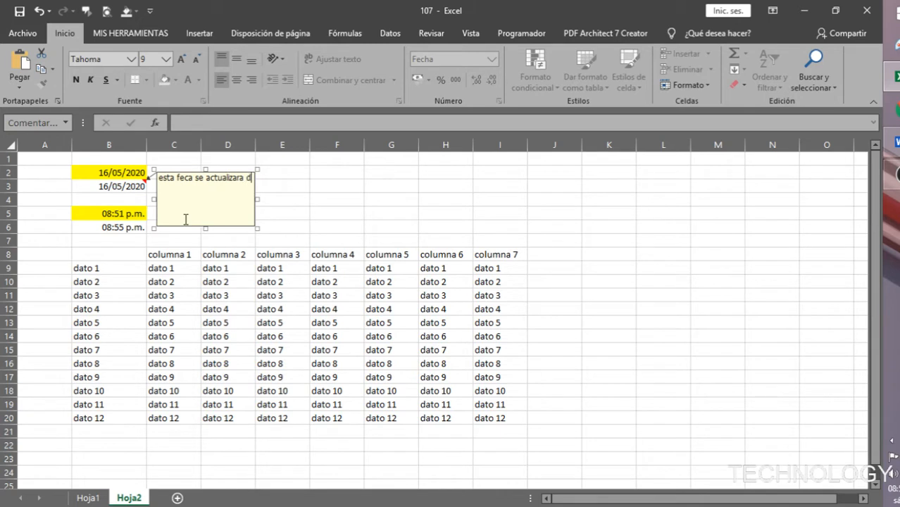
pyautogui.write('e acuerdo al sis')
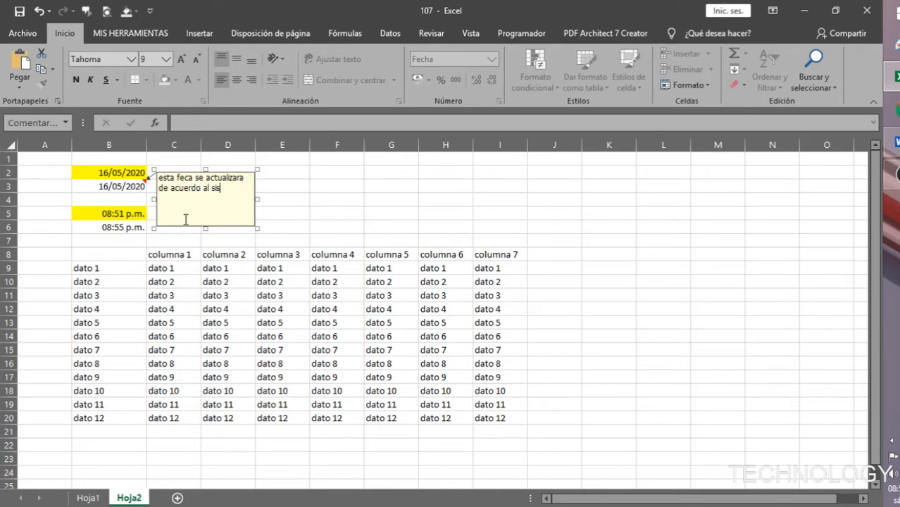
pyautogui.write('tua')
pyautogui.press('BackSpace')
pyautogui.write('ual')
pyautogui.click(308, 224)
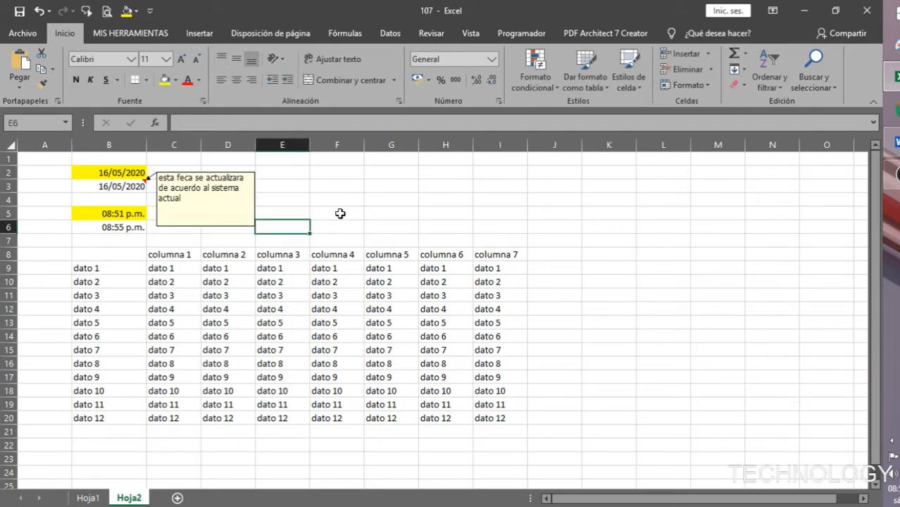
pyautogui.click(385, 228)
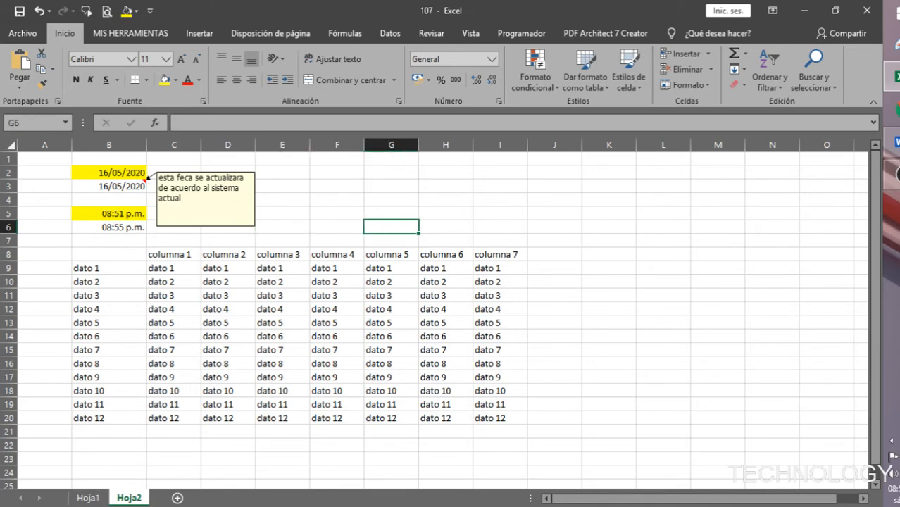
# Step: Check the autosum entry on Hoja1, and fill C9:I20 on Hoja2 at once with the formula =ALEATORIO.ENTRE(100,500)
pyautogui.click(88, 498)
pyautogui.click(97, 237)
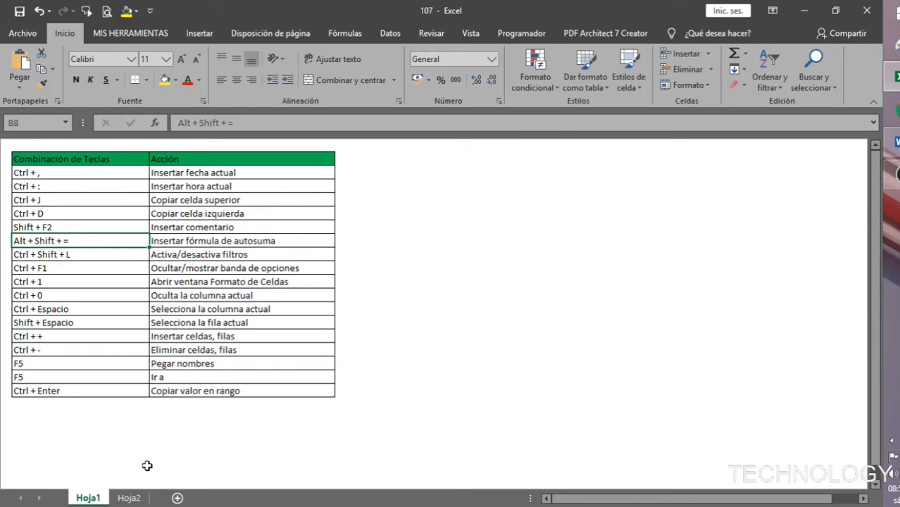
pyautogui.click(129, 498)
pyautogui.click(164, 269)
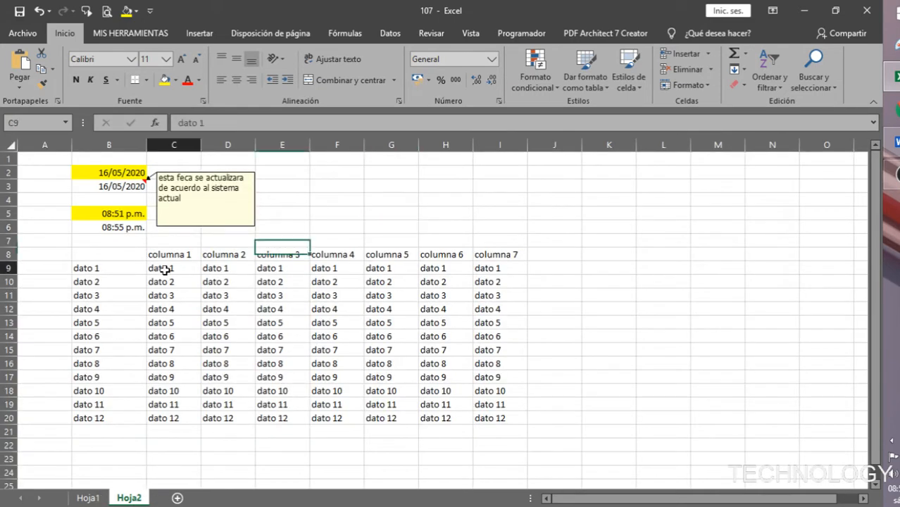
pyautogui.moveTo(164, 270); pyautogui.dragTo(490, 427)
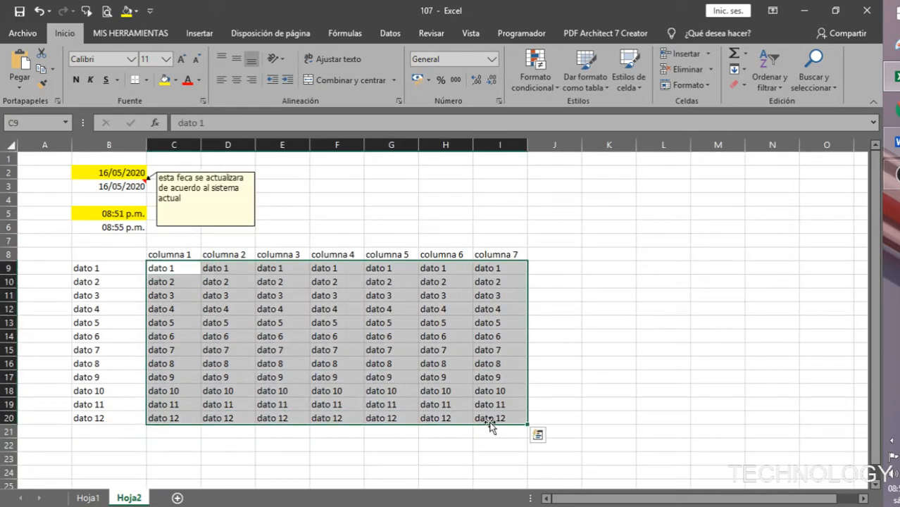
pyautogui.write('=')
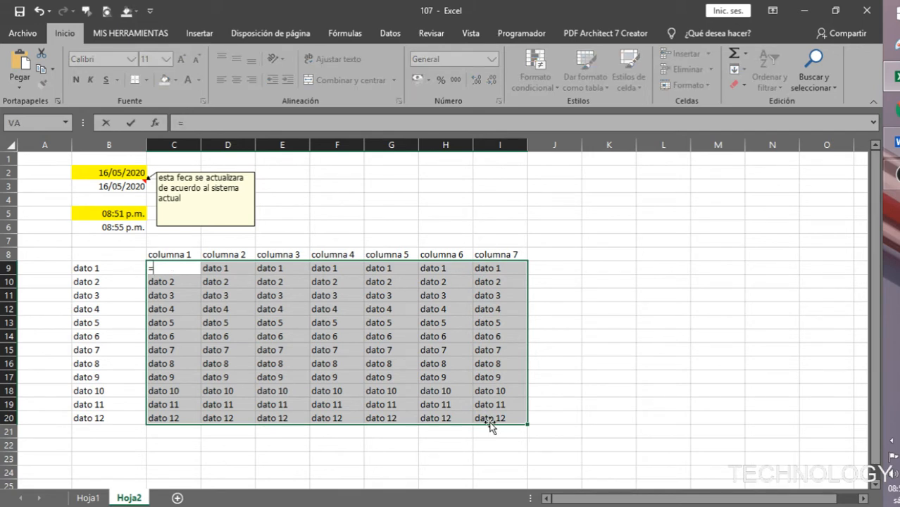
pyautogui.write('ale')
pyautogui.press('Down')
pyautogui.press('Tab')
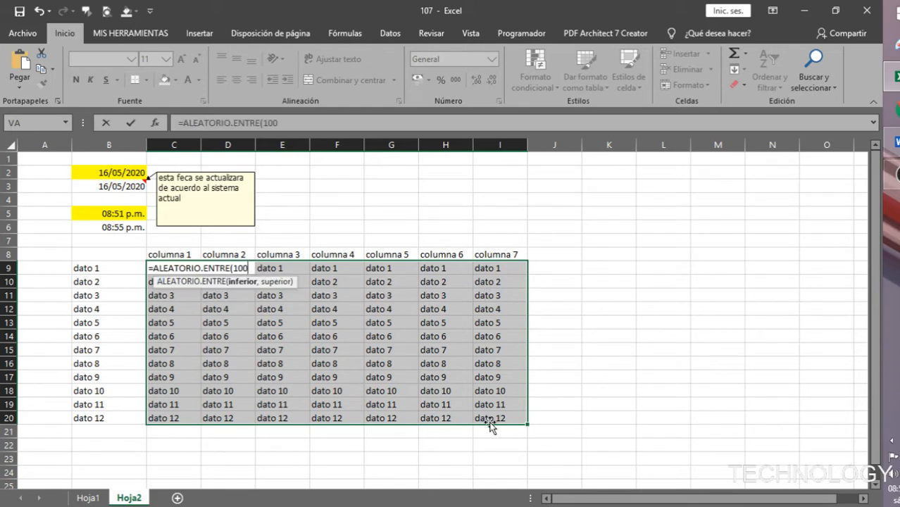
pyautogui.write('100,500')
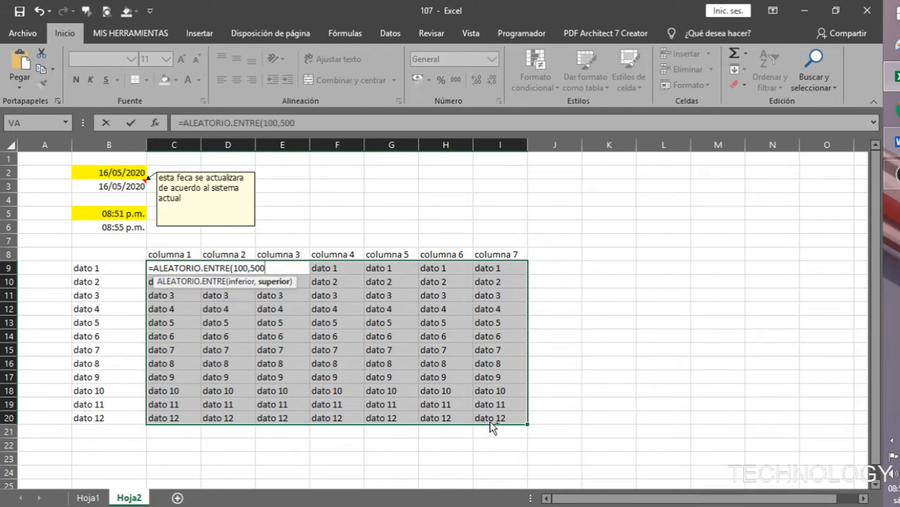
pyautogui.hotkey('ctrl', 'Return')
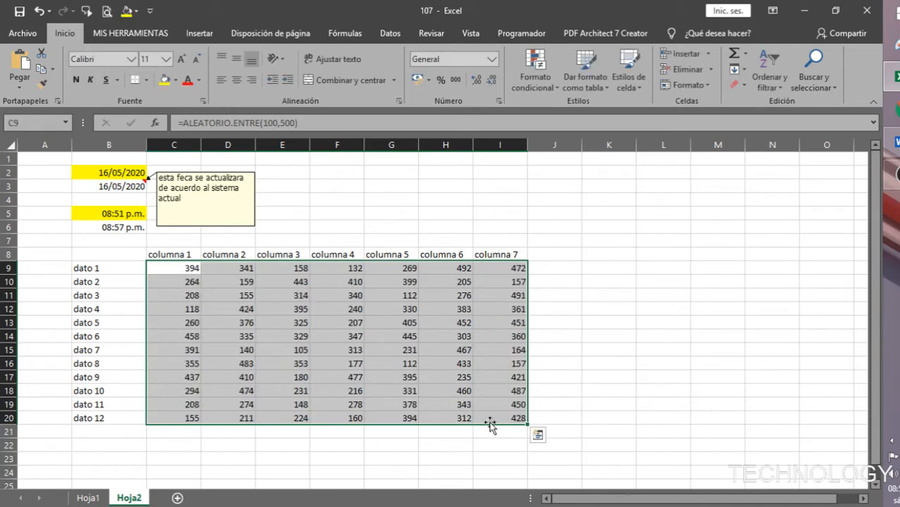
# Step: Check the autosum shortcut entry on Hoja1 and return to the data table on Hoja2
pyautogui.click(394, 456)
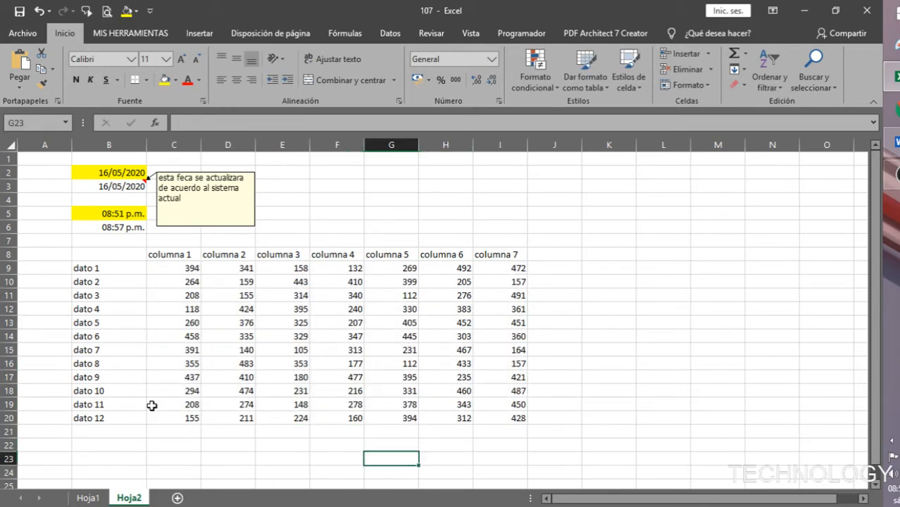
pyautogui.click(88, 497)
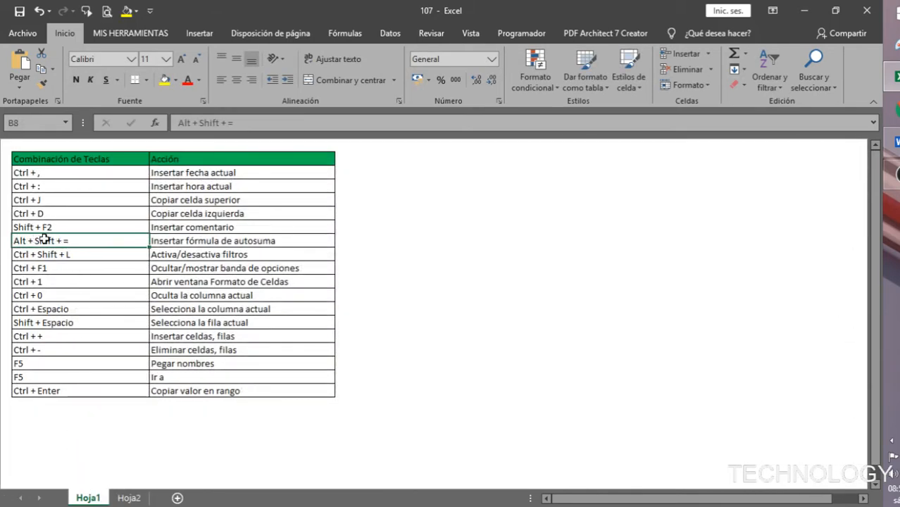
pyautogui.click(130, 497)
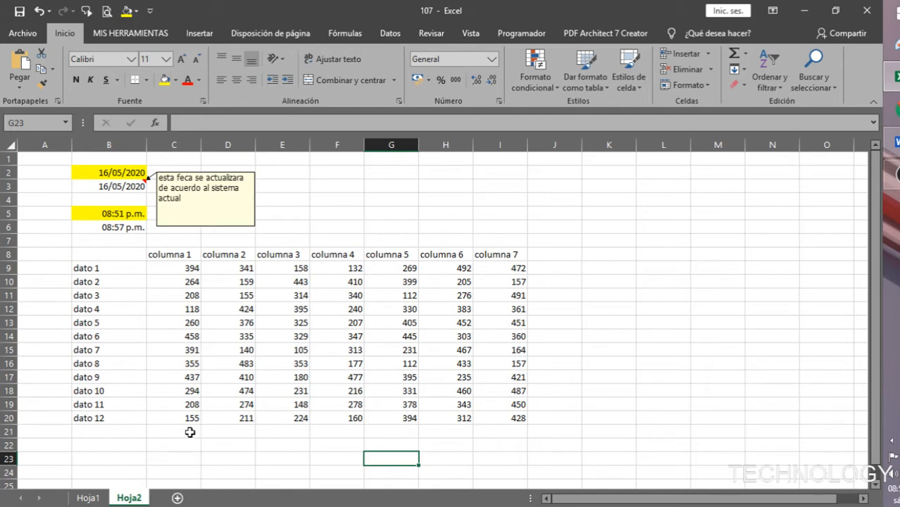
pyautogui.moveTo(187, 430); pyautogui.dragTo(530, 429)
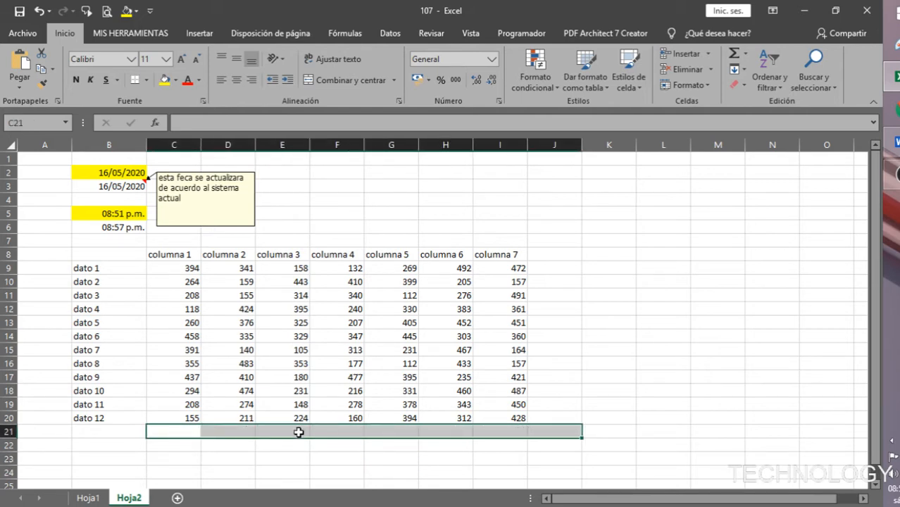
pyautogui.click(183, 431)
pyautogui.moveTo(177, 432); pyautogui.dragTo(536, 427)
pyautogui.moveTo(552, 259); pyautogui.dragTo(552, 426)
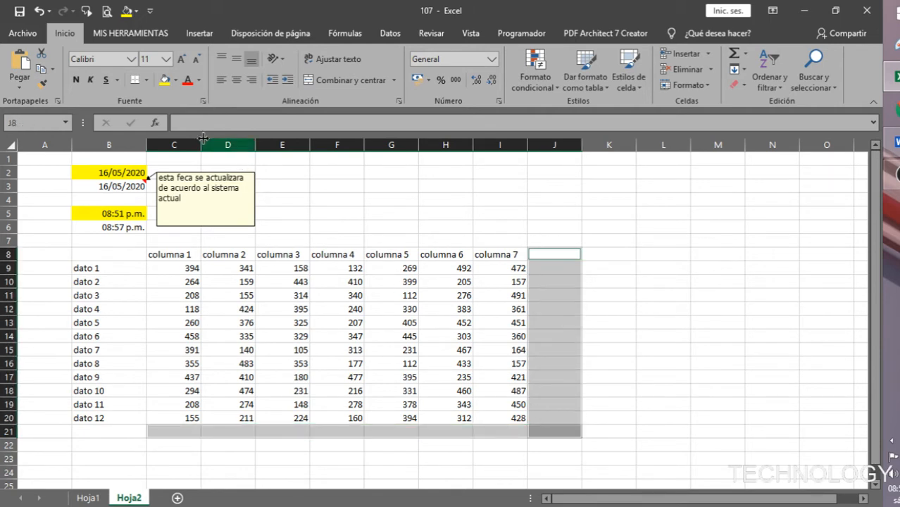
pyautogui.click(170, 83)
pyautogui.click(648, 338)
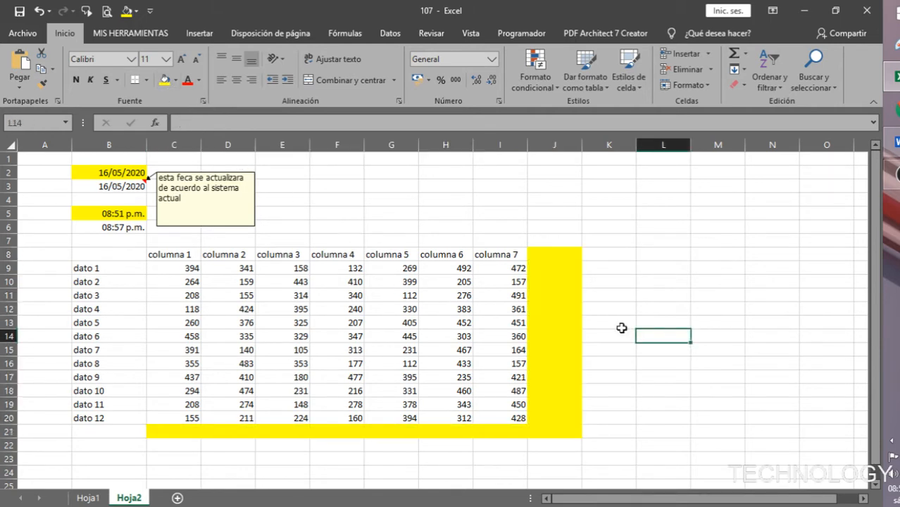
pyautogui.click(550, 254)
pyautogui.hotkey('ctrl', 'z')
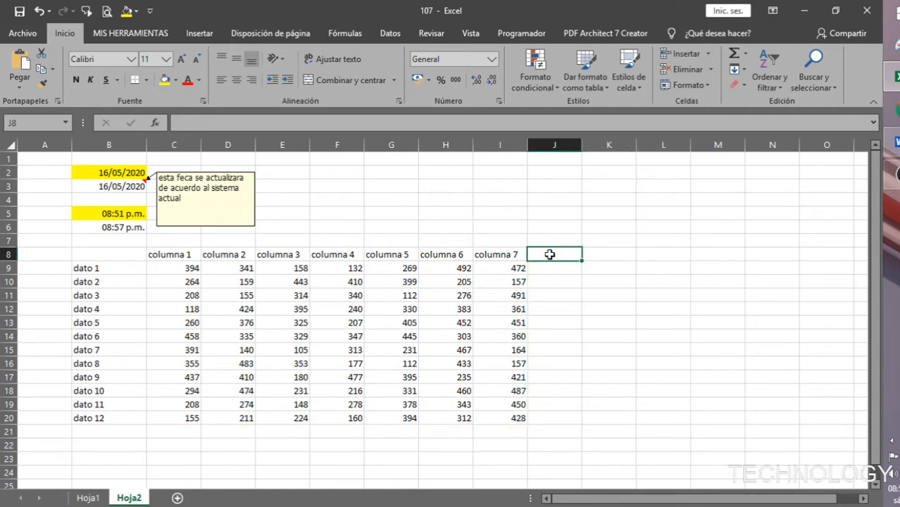
# Step: Fill the totals column J9:J21 and the totals row C21:J21 around the data table with yellow
pyautogui.click(554, 269)
pyautogui.moveTo(554, 266); pyautogui.dragTo(546, 429)
pyautogui.moveTo(162, 431); pyautogui.dragTo(510, 426)
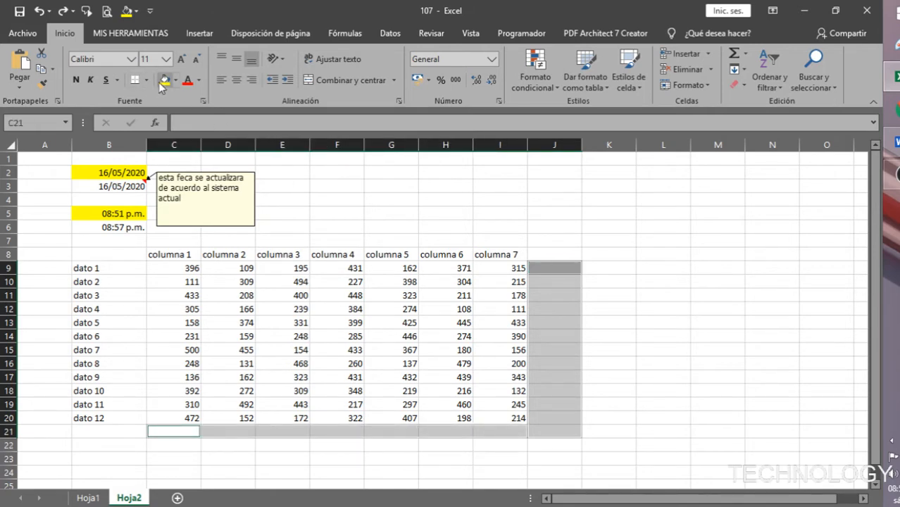
pyautogui.click(164, 80)
pyautogui.click(536, 365)
# Step: Try an autosum of C9:I9 in J9, inspect its formula, and clear the cell again
pyautogui.click(562, 266)
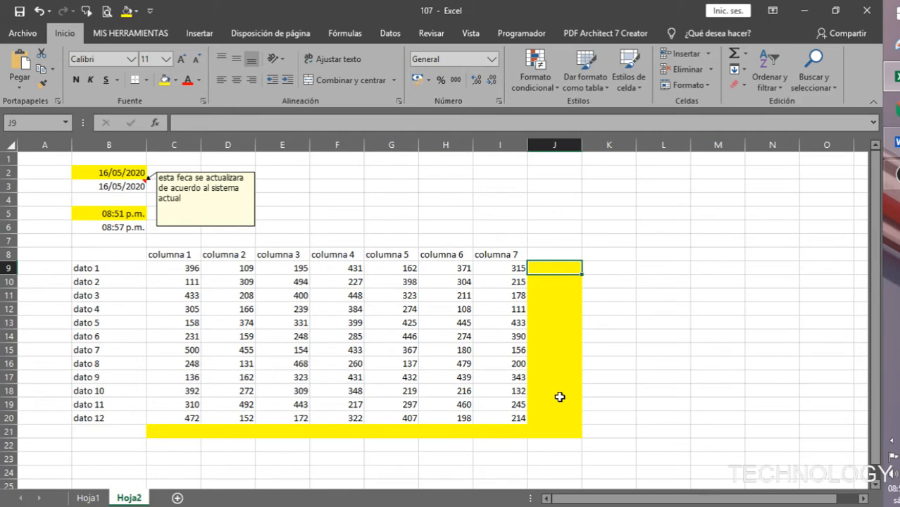
pyautogui.hotkey('alt', '=')
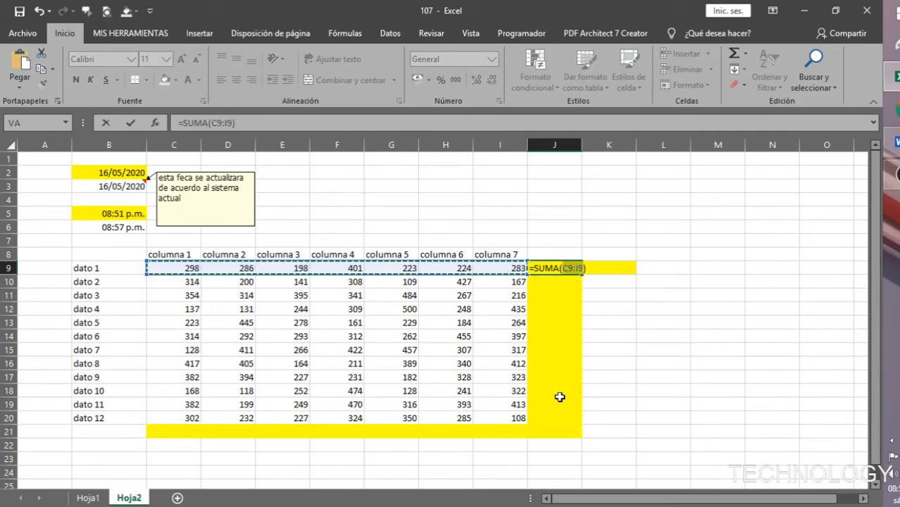
pyautogui.press('Return')
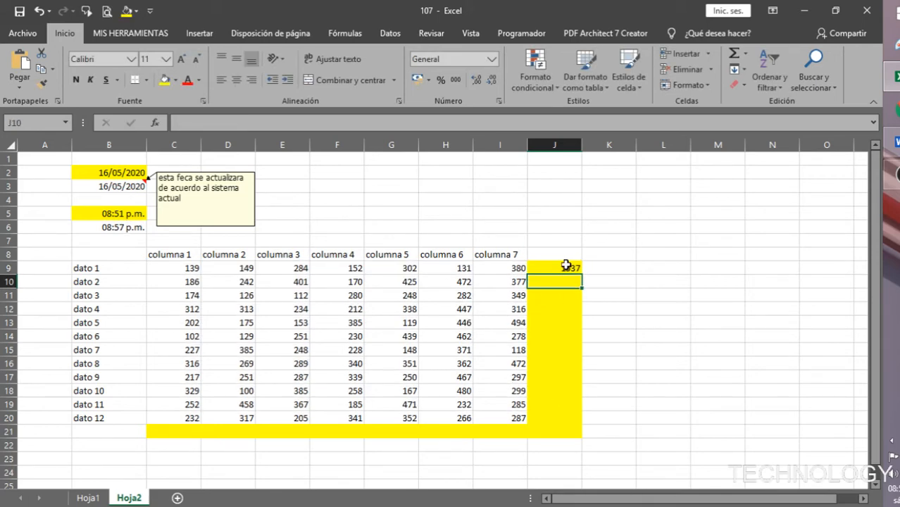
pyautogui.moveTo(567, 265); pyautogui.dragTo(566, 423)
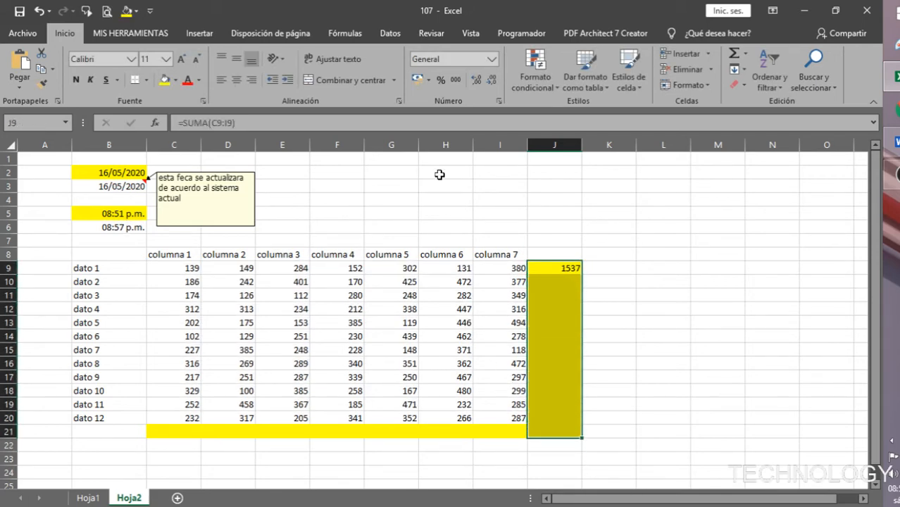
pyautogui.doubleClick(563, 267)
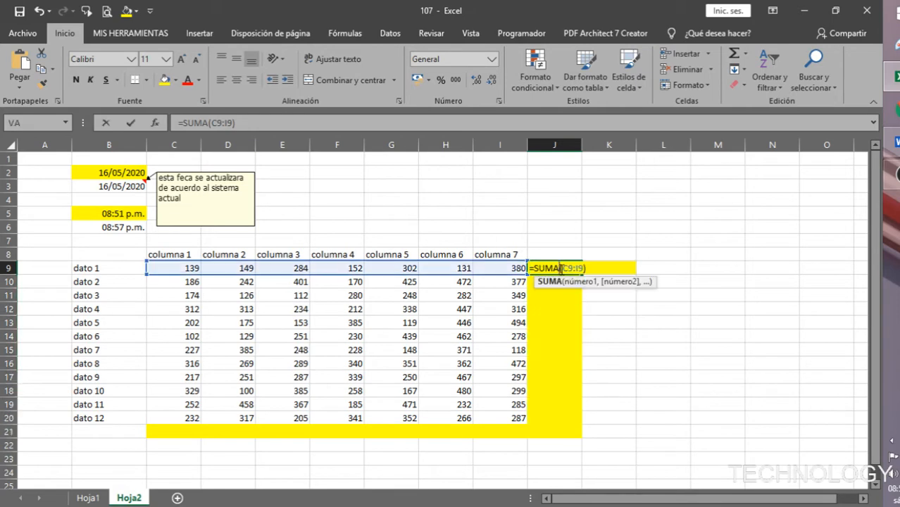
pyautogui.click(597, 326)
pyautogui.click(570, 269)
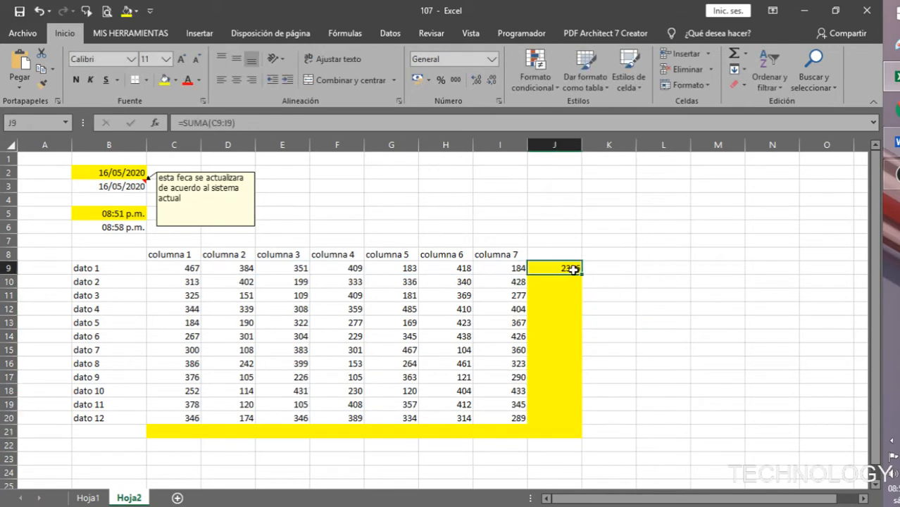
pyautogui.press('Delete')
# Step: Insert an autosum of C9:C20 in C21, below columna 1
pyautogui.click(180, 431)
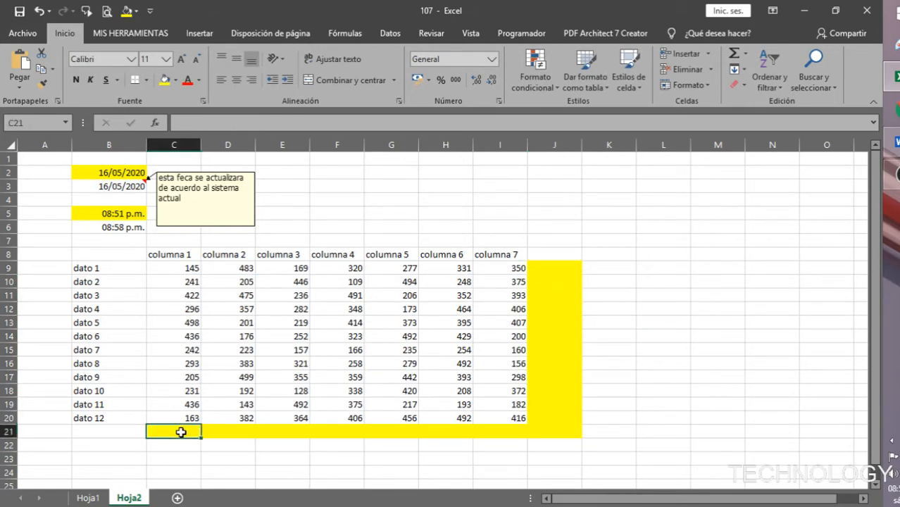
pyautogui.hotkey('alt', '=')
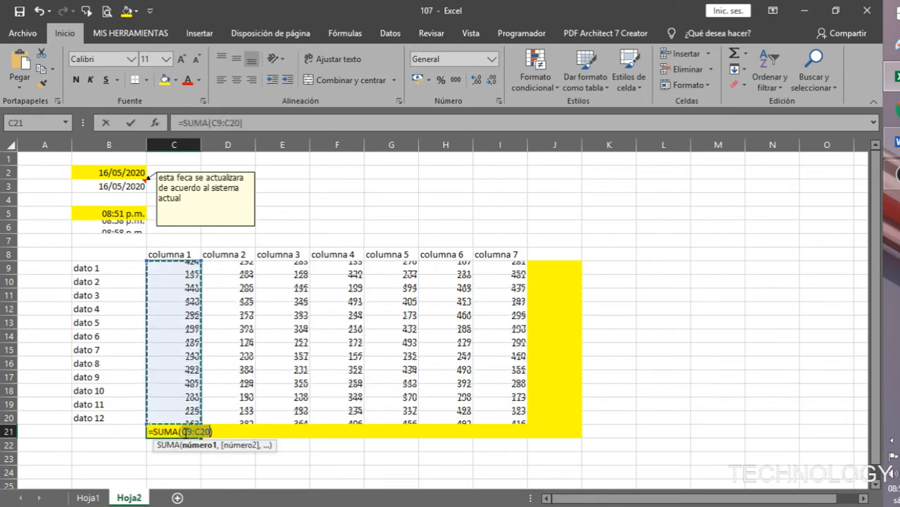
pyautogui.press('Return')
pyautogui.press('Up')
pyautogui.press('Up')
pyautogui.click(195, 432)
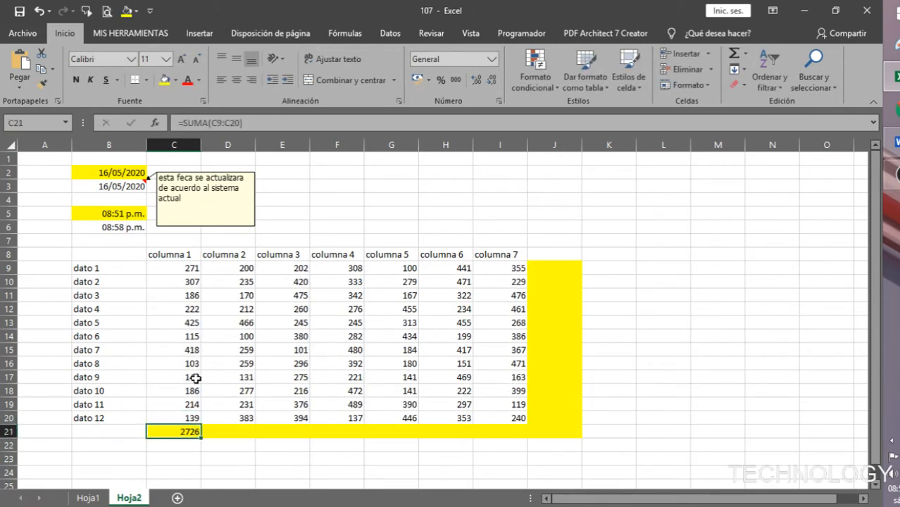
pyautogui.hotkey('ctrl', 'Up')
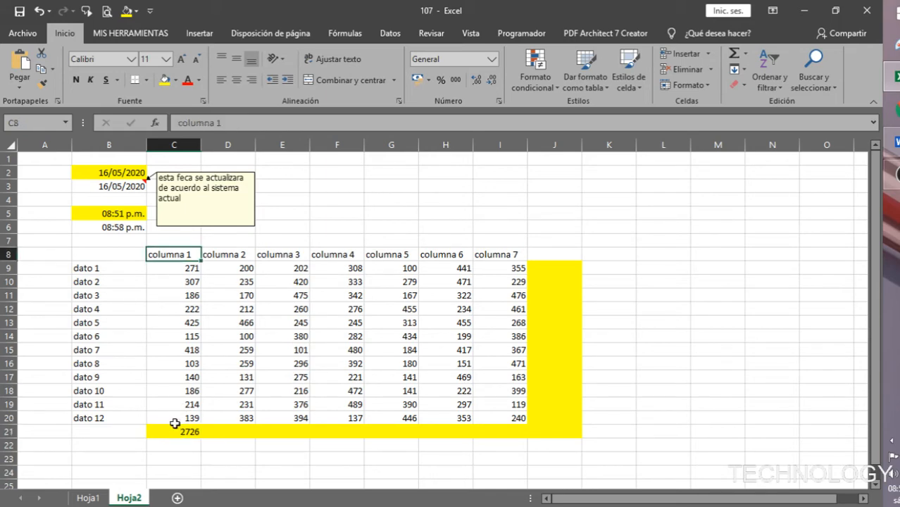
pyautogui.hotkey('ctrl', 'Down')
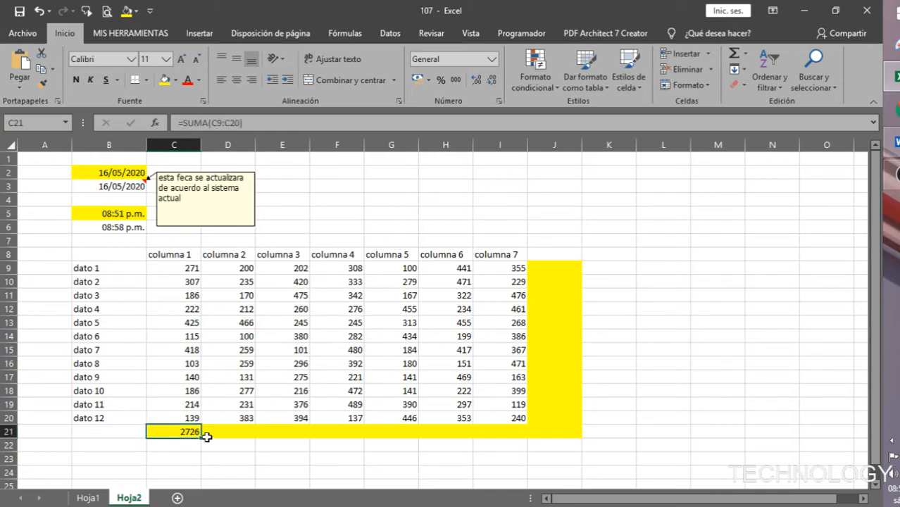
# Step: Check the range C9:C20 used by the sum in C21 and delete that sum
pyautogui.press('F2')
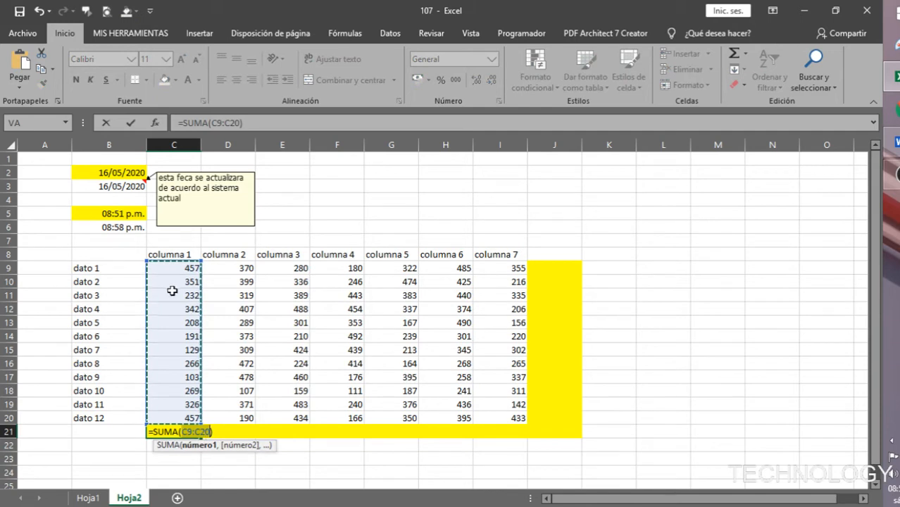
pyautogui.moveTo(182, 270); pyautogui.dragTo(190, 418)
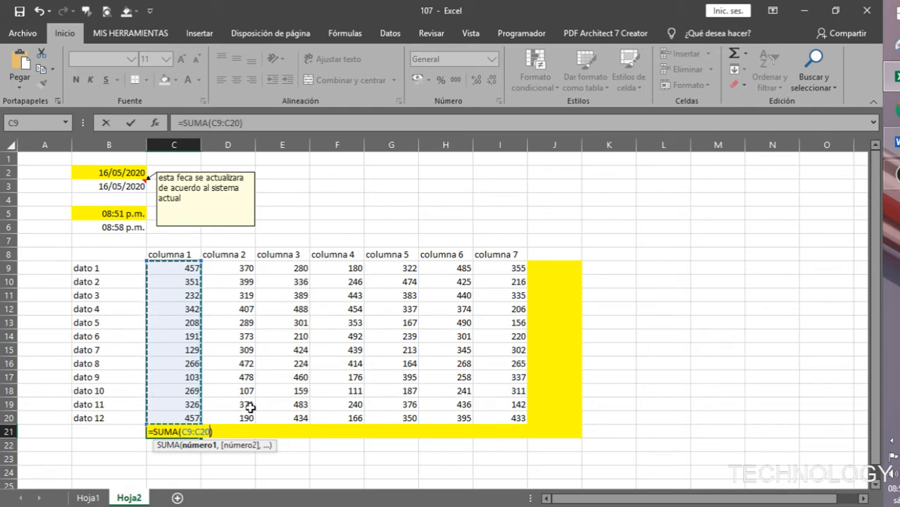
pyautogui.hotkey('ctrl', 'Return')
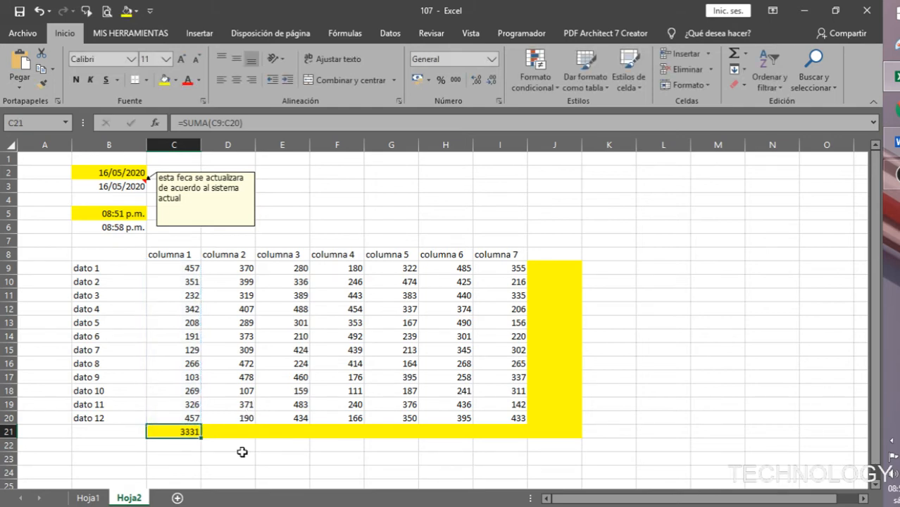
pyautogui.press('Delete')
# Step: Format the yellow totals row C21:J21 and totals column J9:J21 in comma style and bold
pyautogui.click(213, 458)
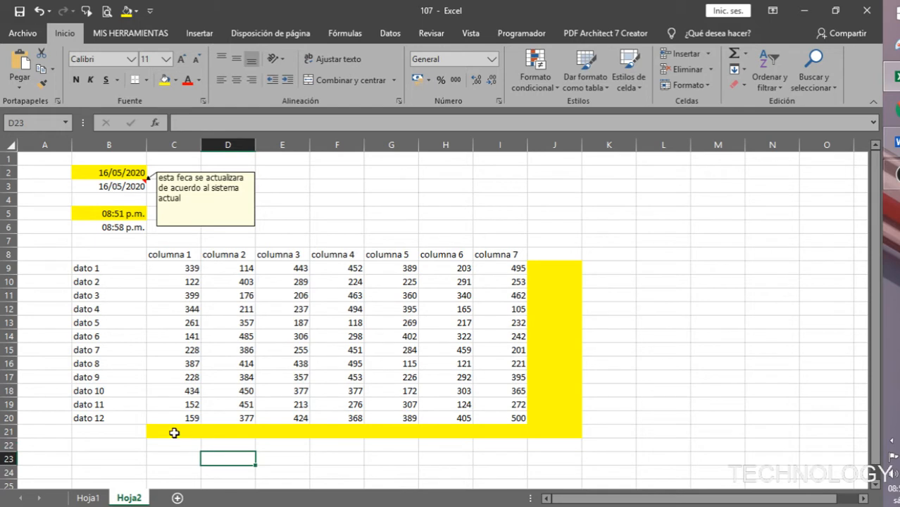
pyautogui.moveTo(174, 433); pyautogui.dragTo(580, 431)
pyautogui.keyDown('ctrl'); pyautogui.click(551, 261); pyautogui.keyUp('ctrl')
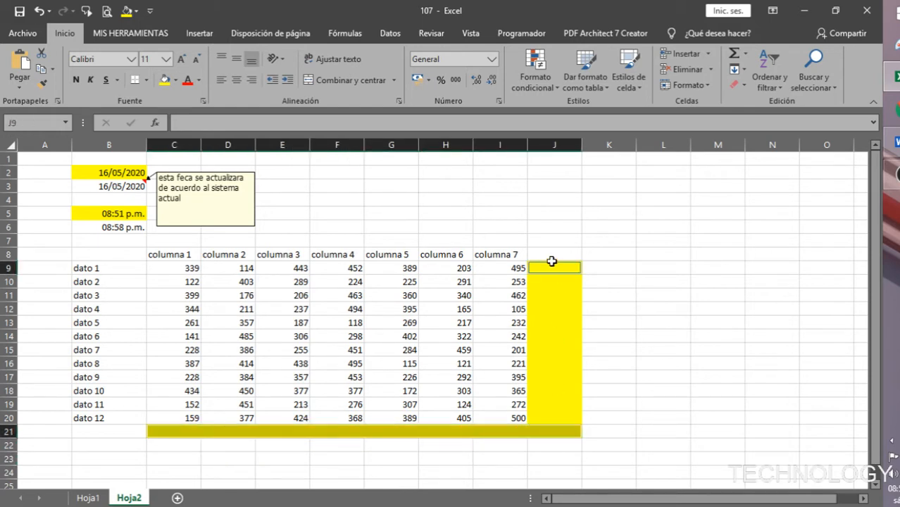
pyautogui.moveTo(551, 261); pyautogui.dragTo(549, 428)
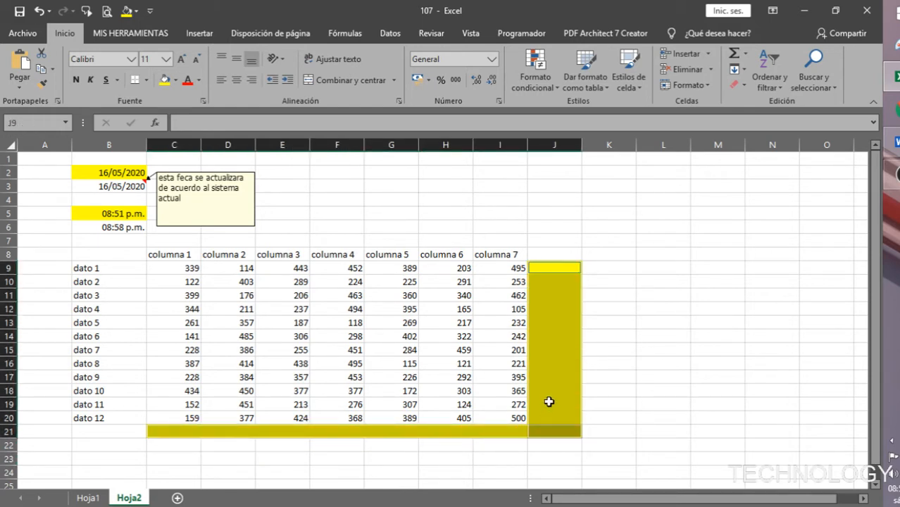
pyautogui.click(456, 79)
pyautogui.hotkey('ctrl', 'n')
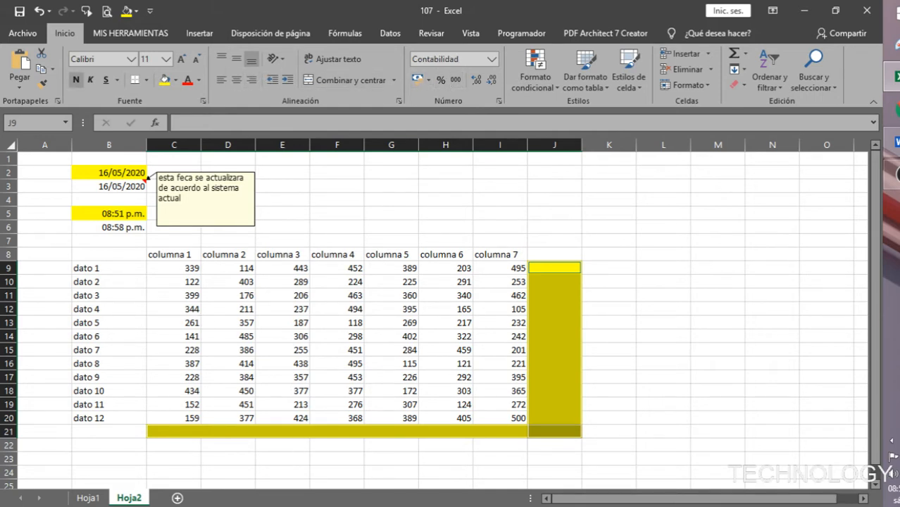
# Step: Select C21:J21 together with J9:J20 and insert all row and column totals at once with autosum
pyautogui.click(209, 470)
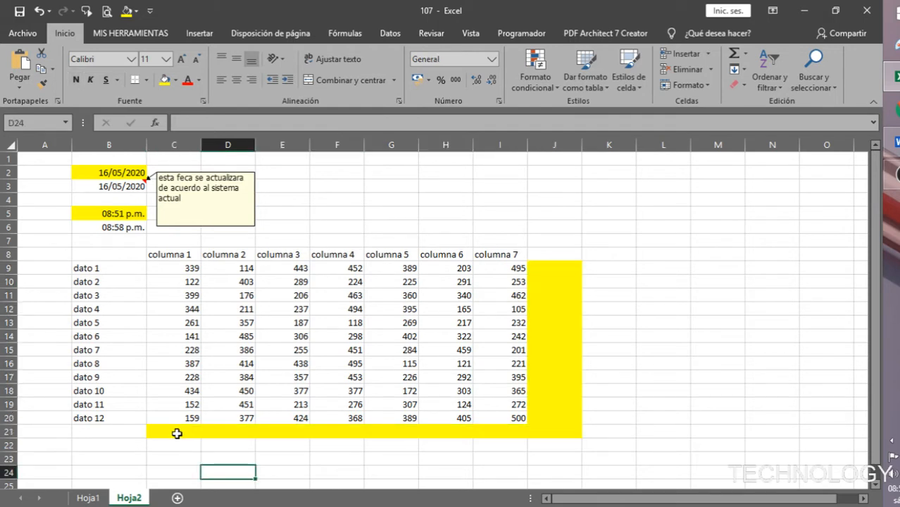
pyautogui.moveTo(176, 430); pyautogui.dragTo(552, 430)
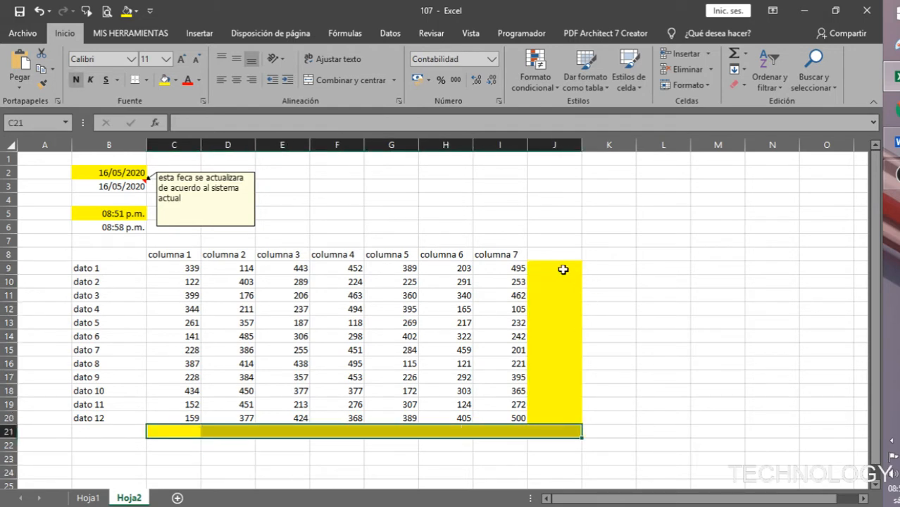
pyautogui.keyDown('ctrl'); pyautogui.moveTo(554, 270); pyautogui.dragTo(550, 413); pyautogui.keyUp('ctrl')
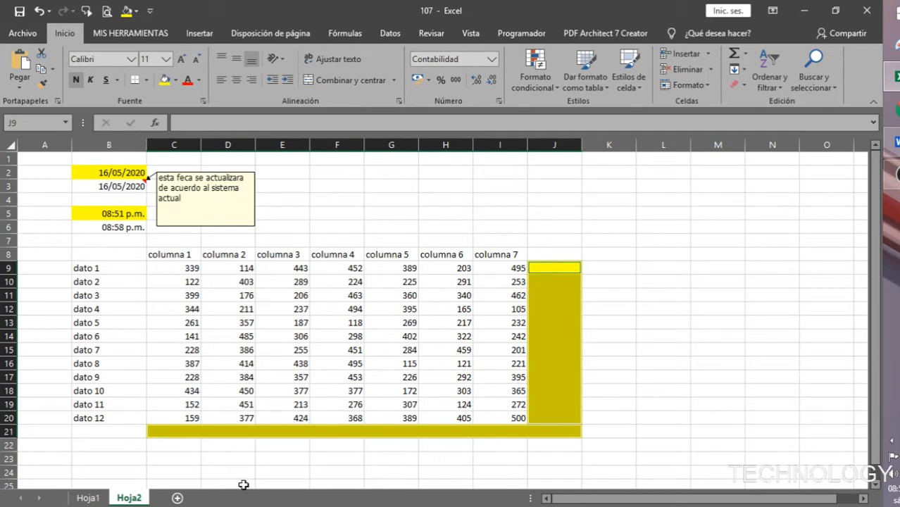
pyautogui.hotkey('alt', '=')
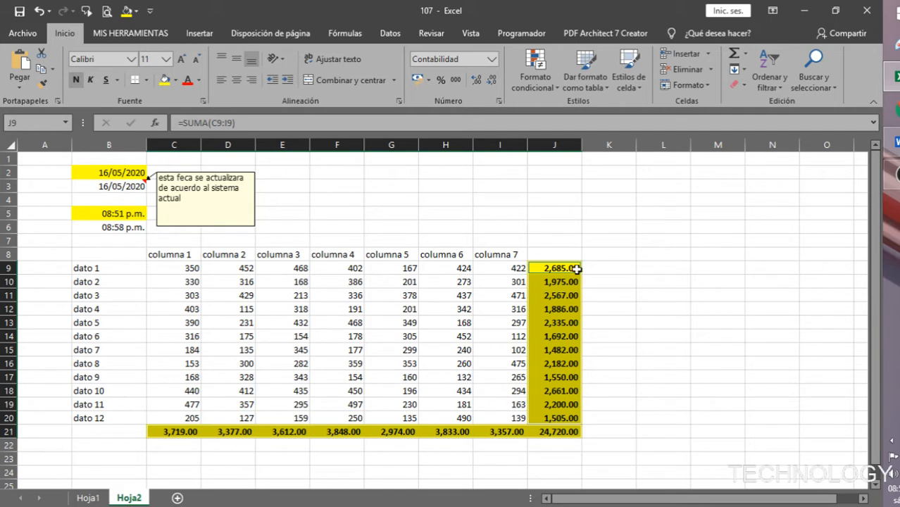
# Step: Inspect the total formula in E21, below columna 3
pyautogui.click(283, 431)
pyautogui.doubleClick(283, 431)
pyautogui.click(338, 456)
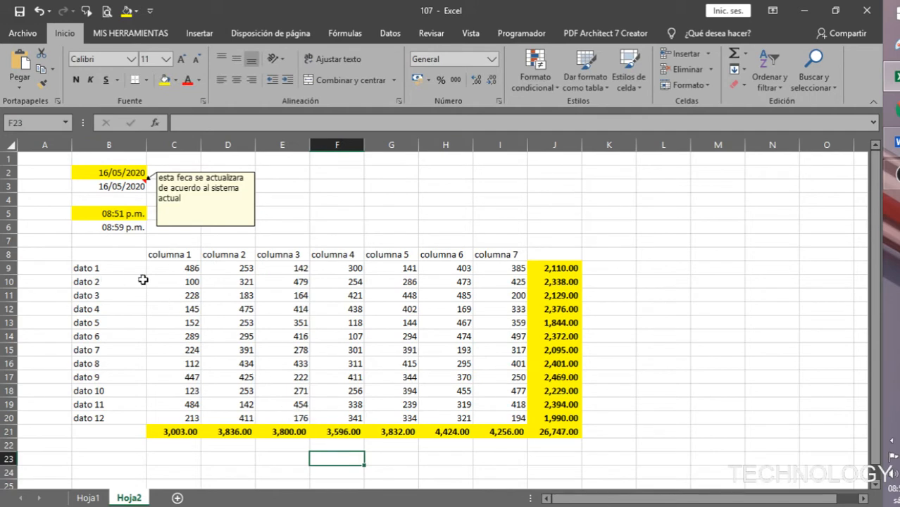
# Step: Check the entry for turning filters on and off on Hoja1 and return to the data table on Hoja2
pyautogui.click(100, 269)
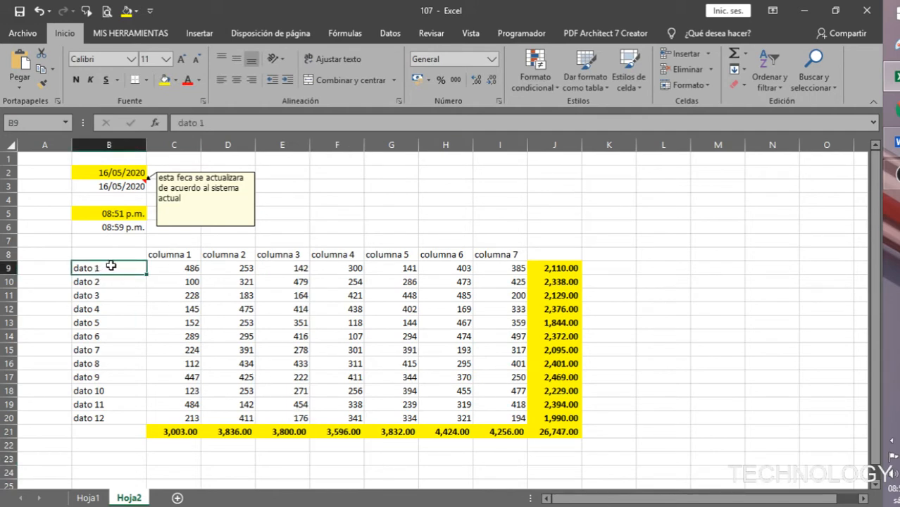
pyautogui.click(88, 498)
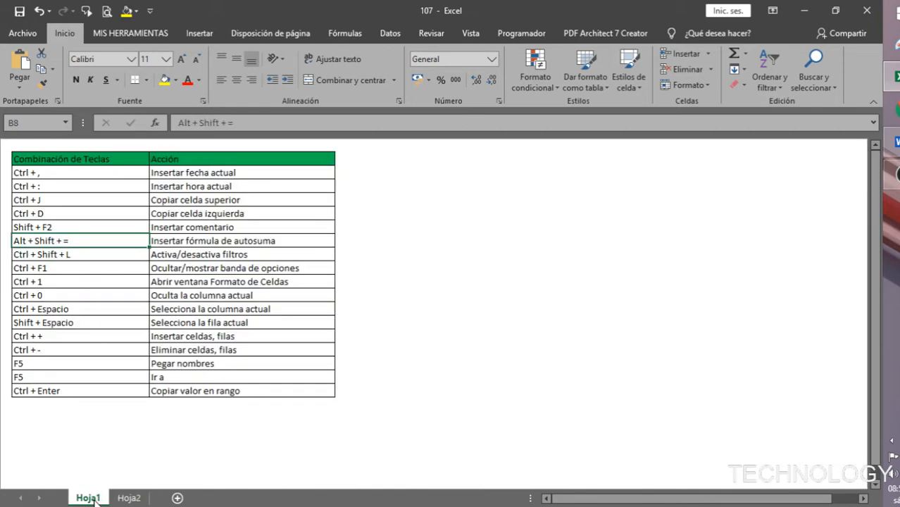
pyautogui.click(100, 257)
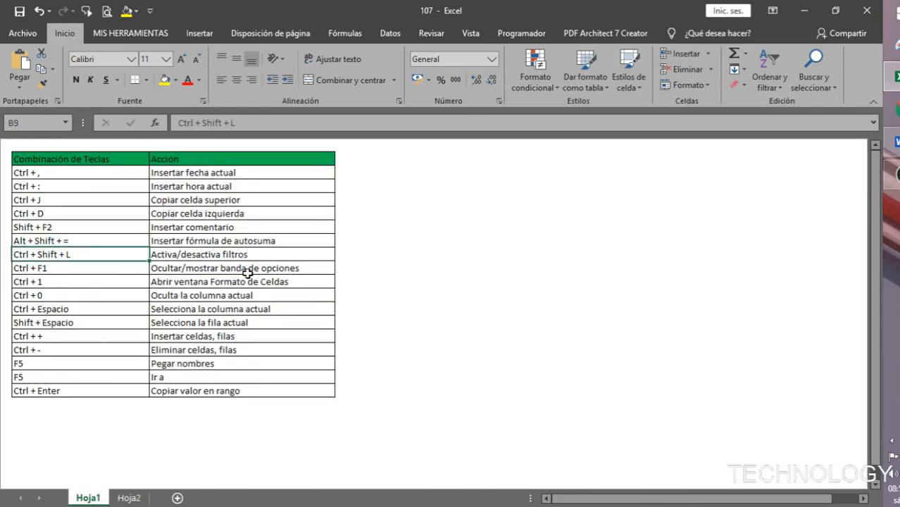
pyautogui.click(131, 499)
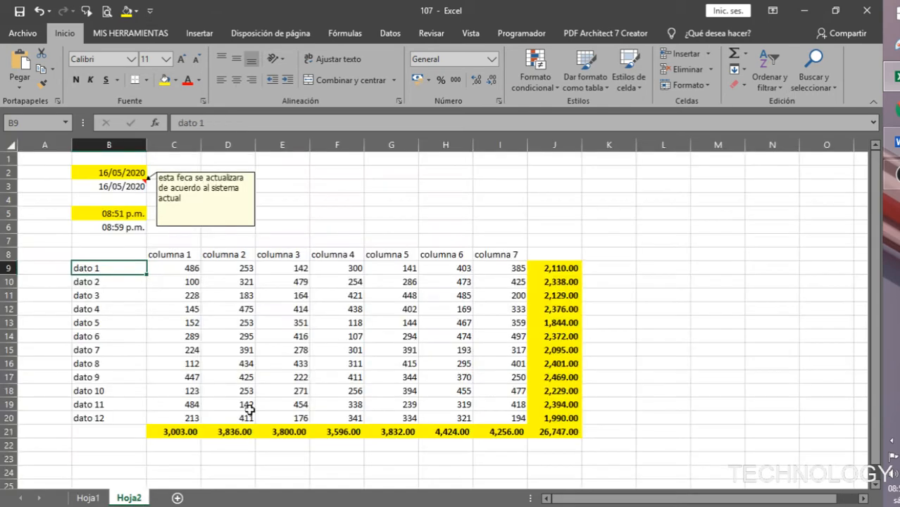
# Step: Examine the extent of the data table on Hoja2, from B8 to J21, and its row of column headers
pyautogui.click(238, 308)
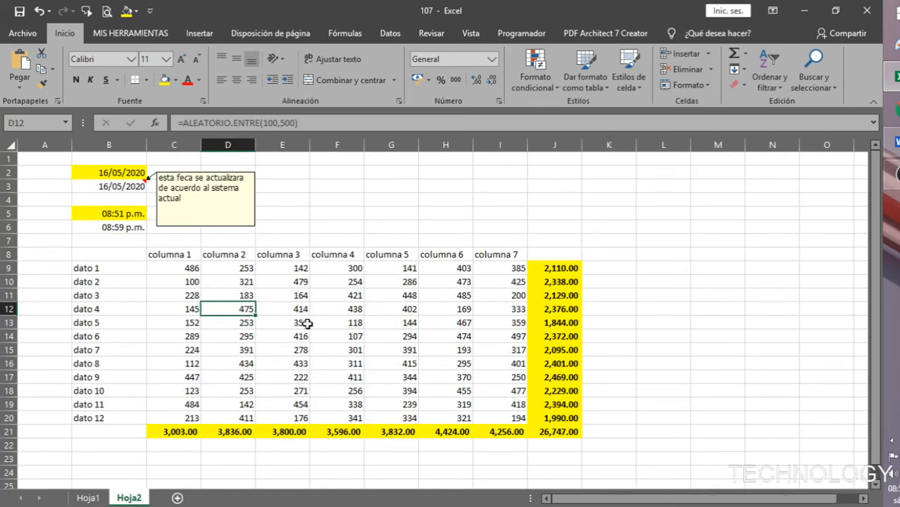
pyautogui.click(356, 322)
pyautogui.moveTo(100, 255); pyautogui.dragTo(574, 431)
pyautogui.moveTo(336, 350); pyautogui.dragTo(274, 345)
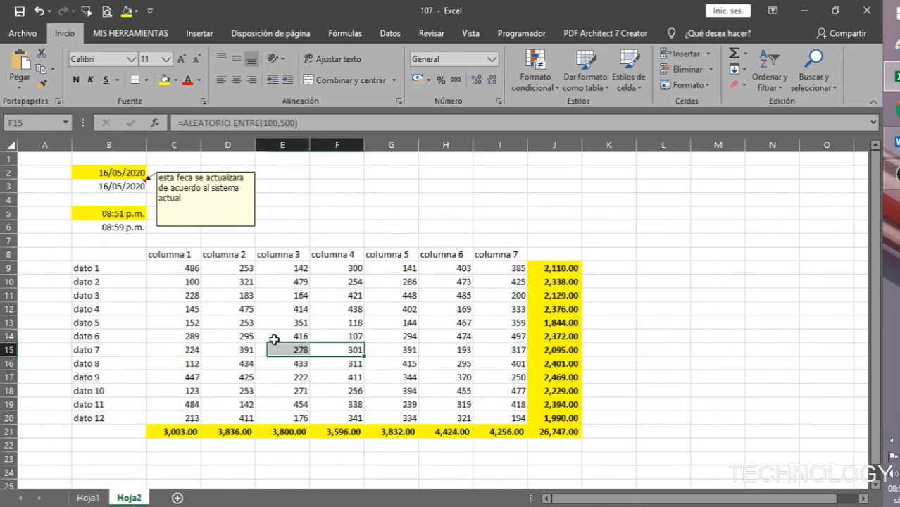
pyautogui.click(128, 254)
pyautogui.click(359, 337)
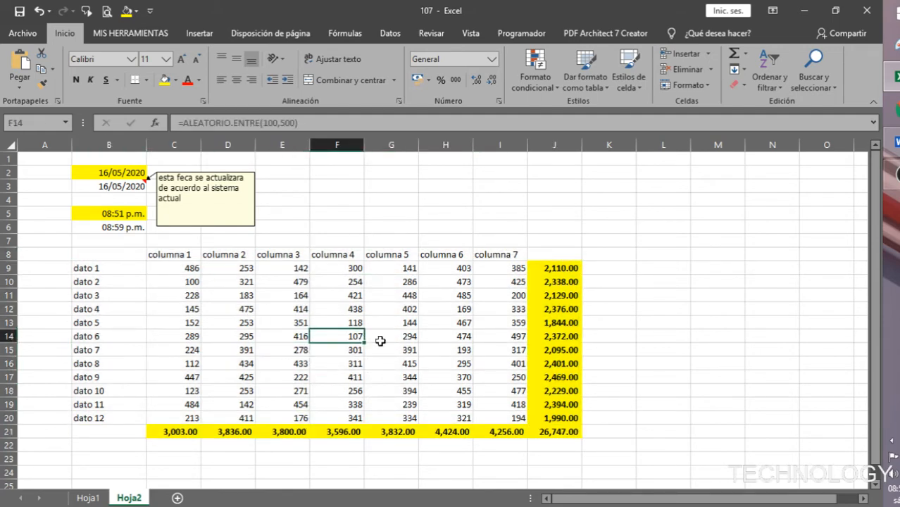
pyautogui.click(339, 313)
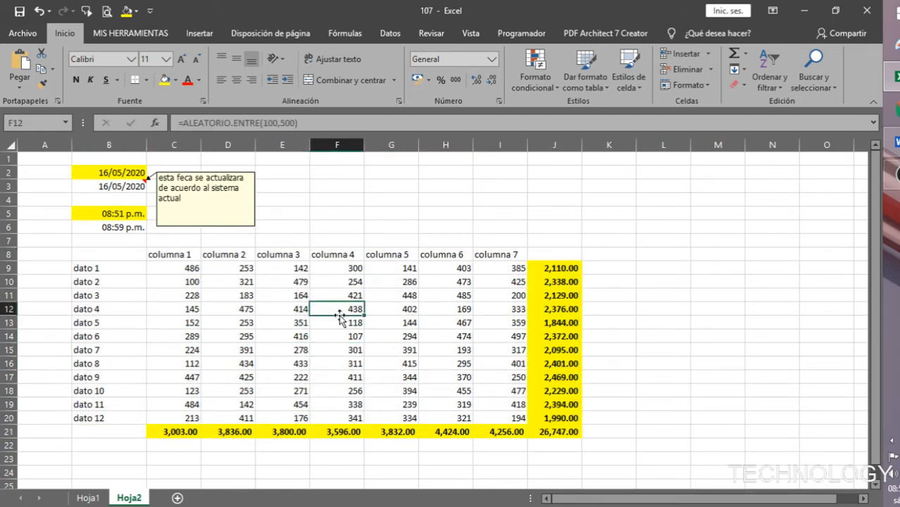
pyautogui.moveTo(166, 252); pyautogui.dragTo(514, 252)
# Step: Enter x as the missing header in B8, above the dato labels, and check the table range B8:I20
pyautogui.click(118, 254)
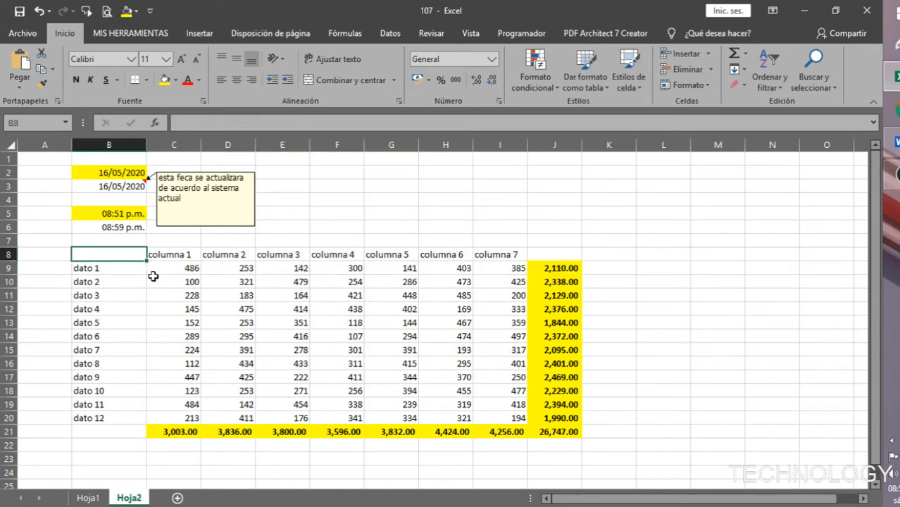
pyautogui.write('x')
pyautogui.click(186, 321)
pyautogui.moveTo(73, 253); pyautogui.dragTo(532, 418)
pyautogui.click(391, 471)
pyautogui.click(304, 323)
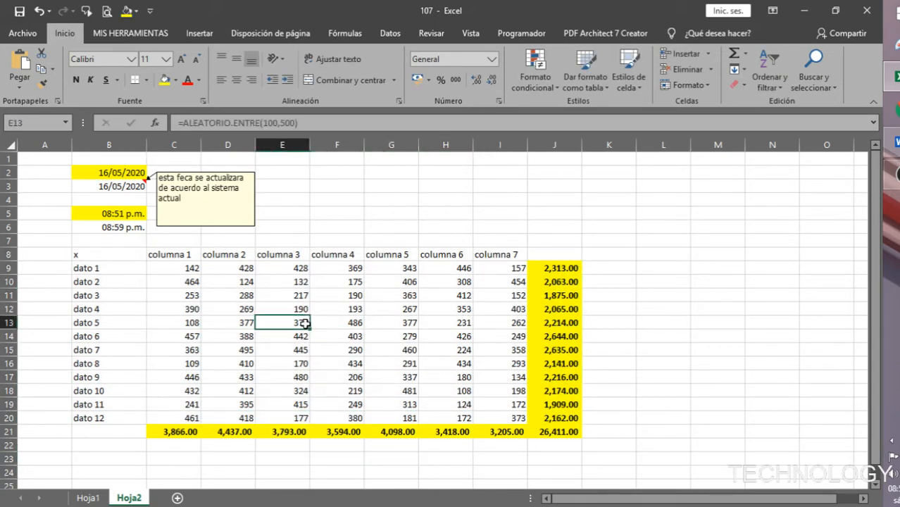
# Step: Check the filter shortcut on Hoja1 and compare it with the description of the Filtro command on Hoja2
pyautogui.click(88, 498)
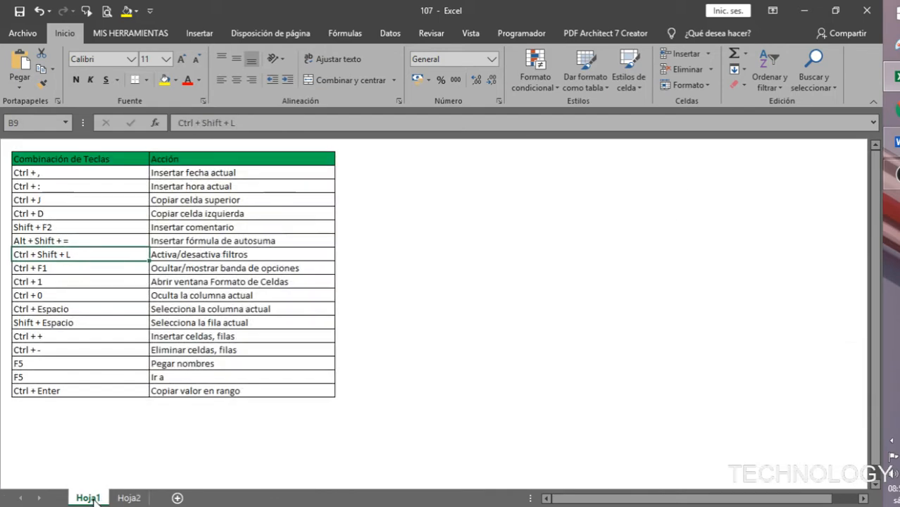
pyautogui.click(130, 497)
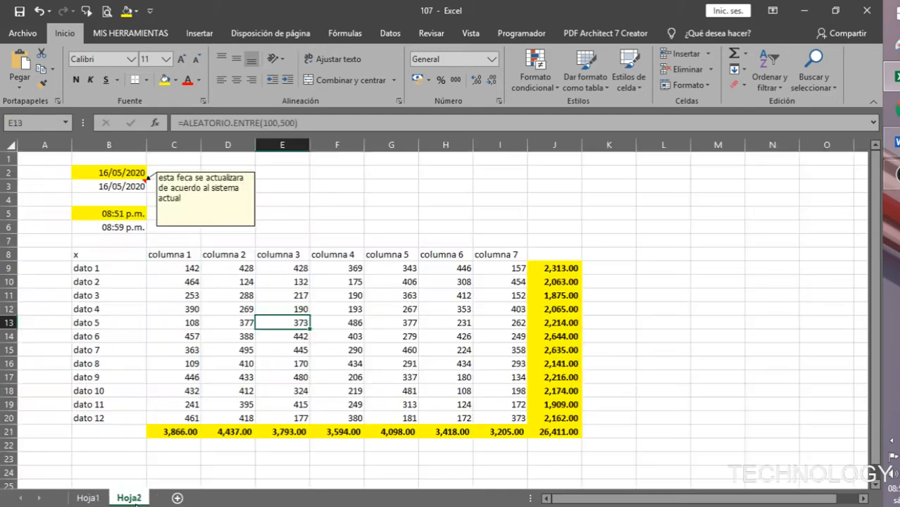
pyautogui.click(783, 96)
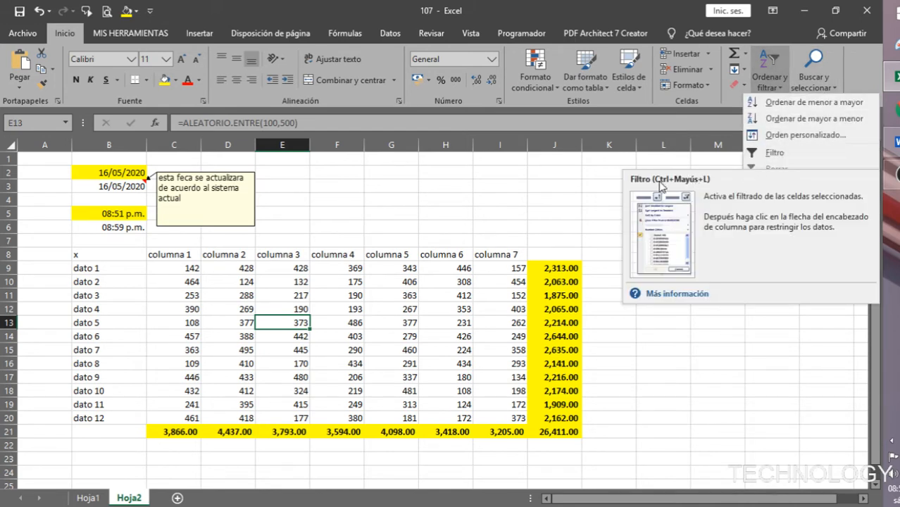
pyautogui.click(300, 361)
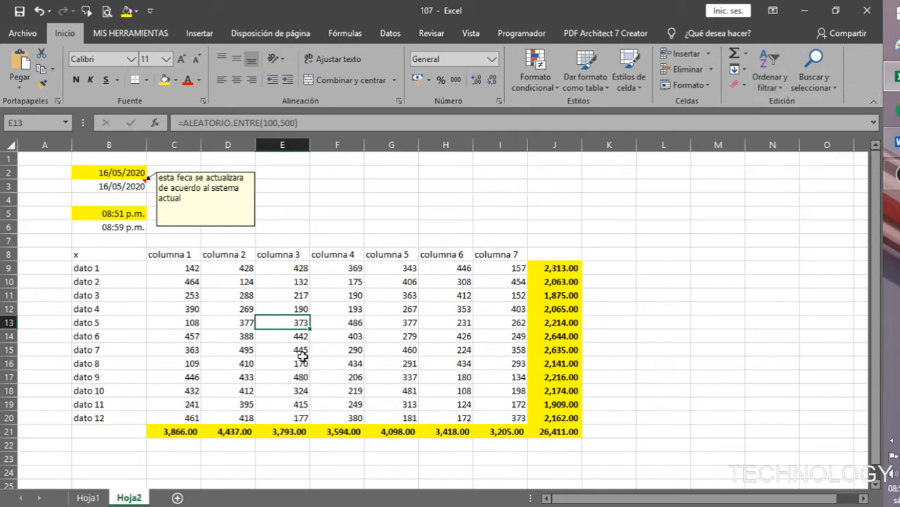
# Step: Turn on filters for the data table's header row, starting from a cell inside columna 3
pyautogui.click(301, 360)
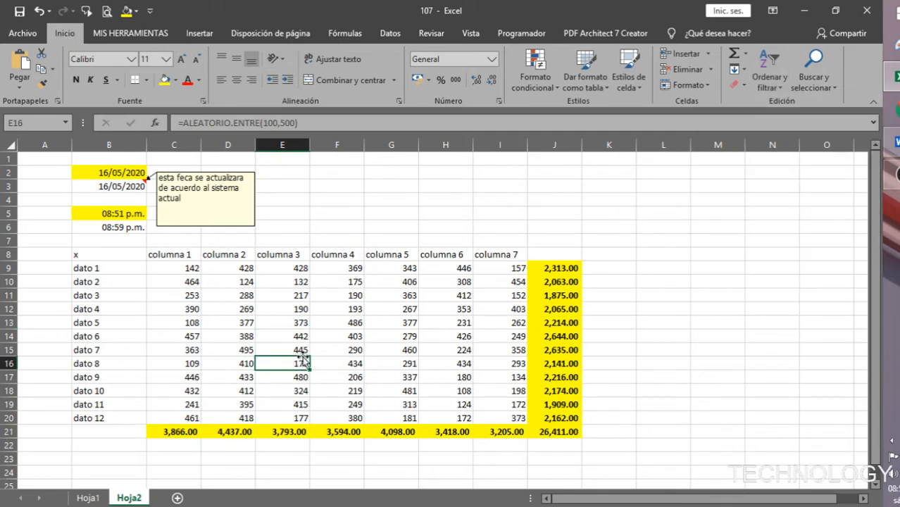
pyautogui.click(307, 352)
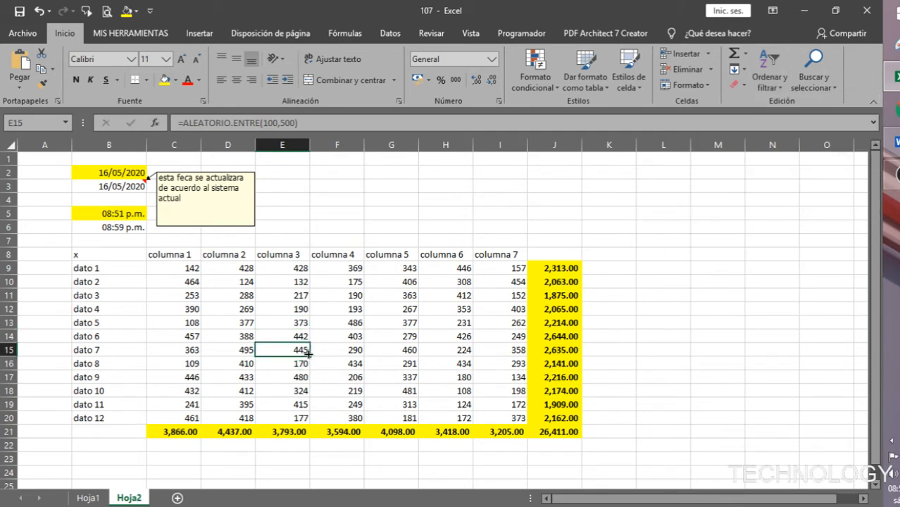
pyautogui.hotkey('ctrl', 'shift', 'l')
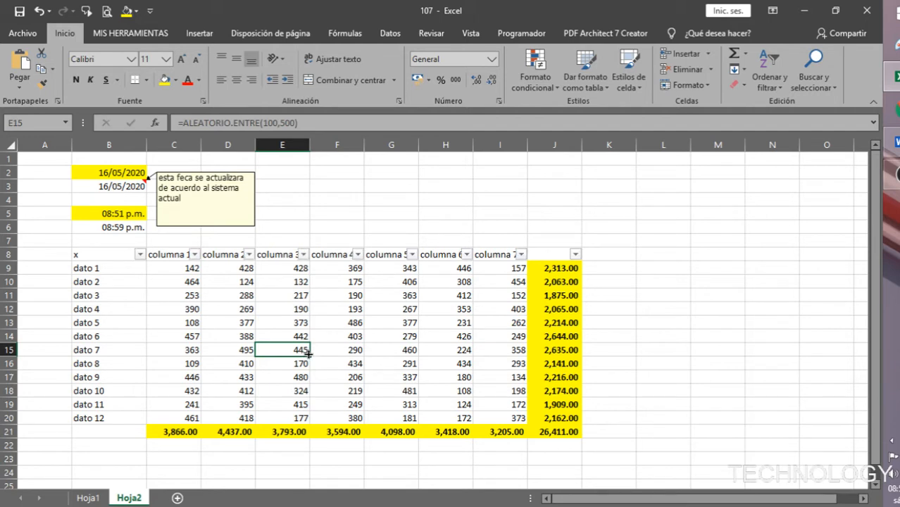
# Step: Filter the x column to show only dato 10
pyautogui.click(141, 254)
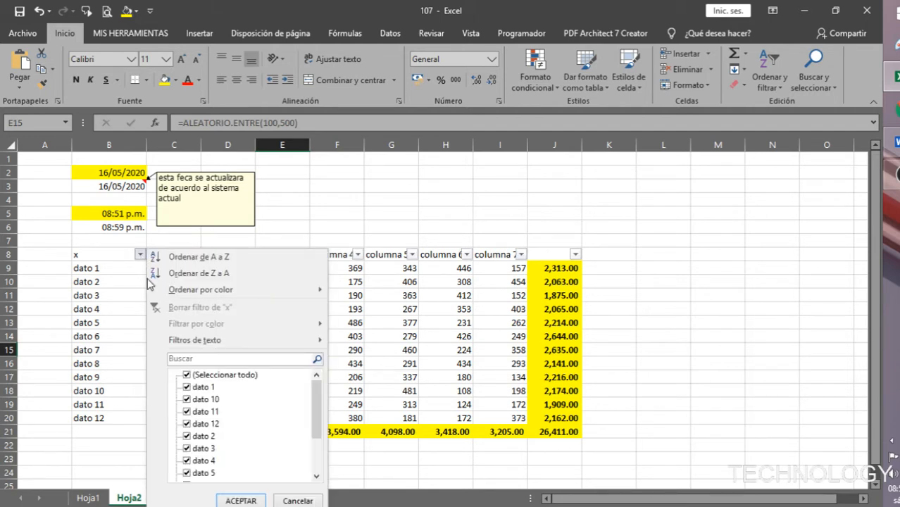
pyautogui.click(201, 376)
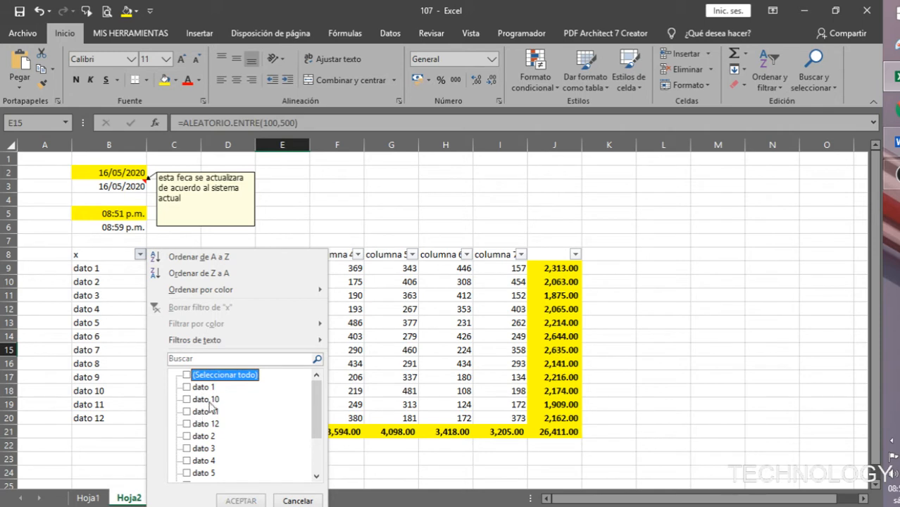
pyautogui.click(202, 399)
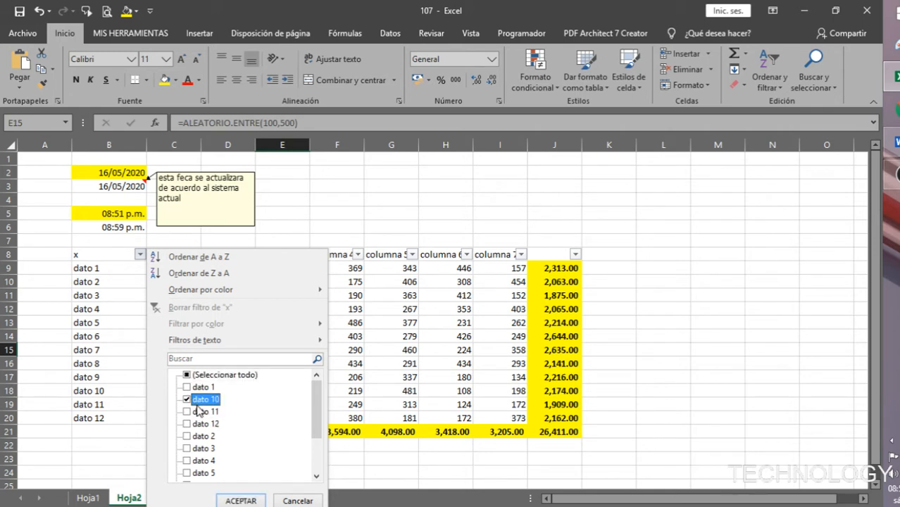
pyautogui.click(238, 500)
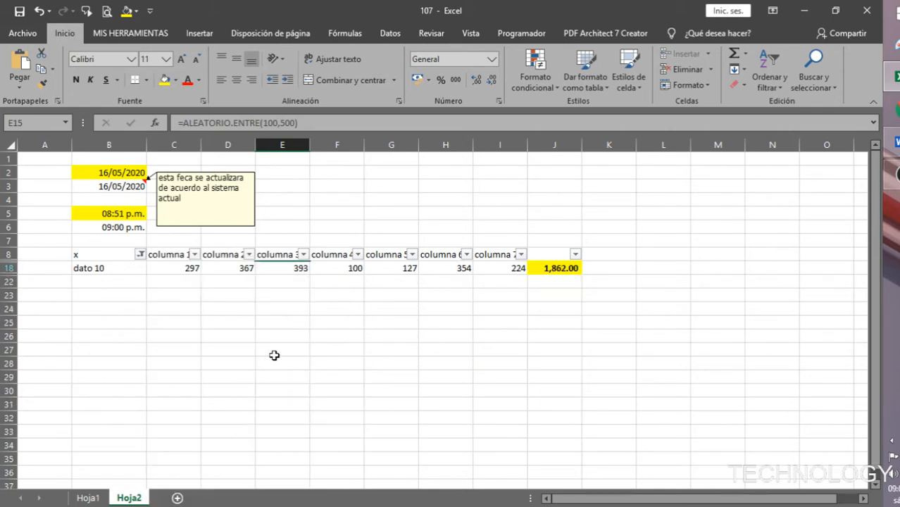
# Step: Turn off the table's filters to restore all rows
pyautogui.click(165, 297)
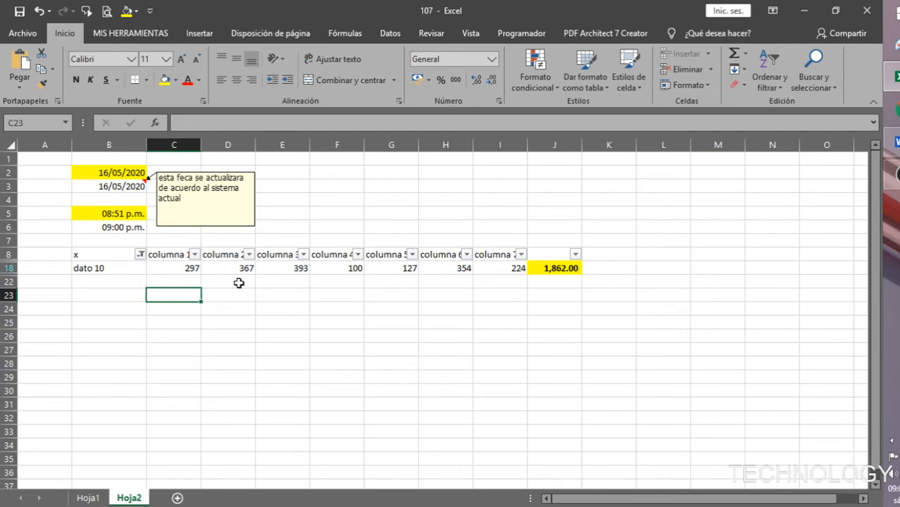
pyautogui.hotkey('ctrl', 'shift', 'l')
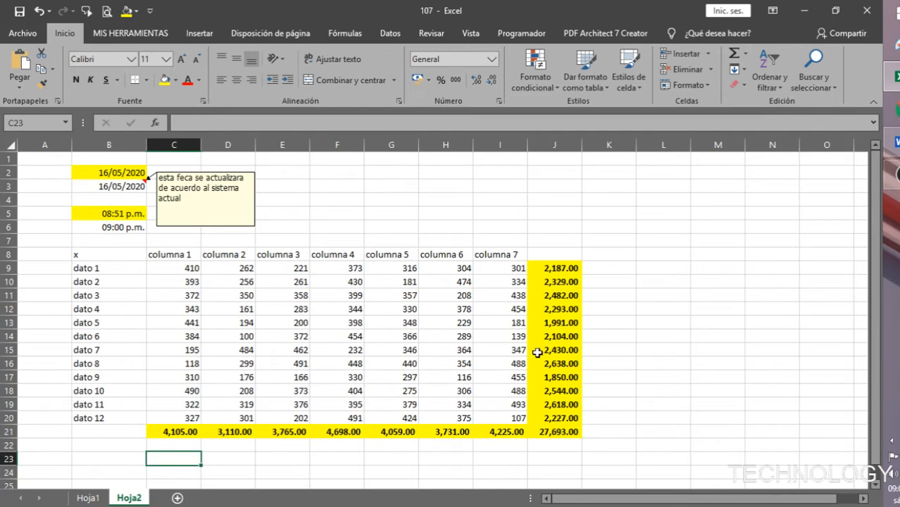
pyautogui.click(699, 314)
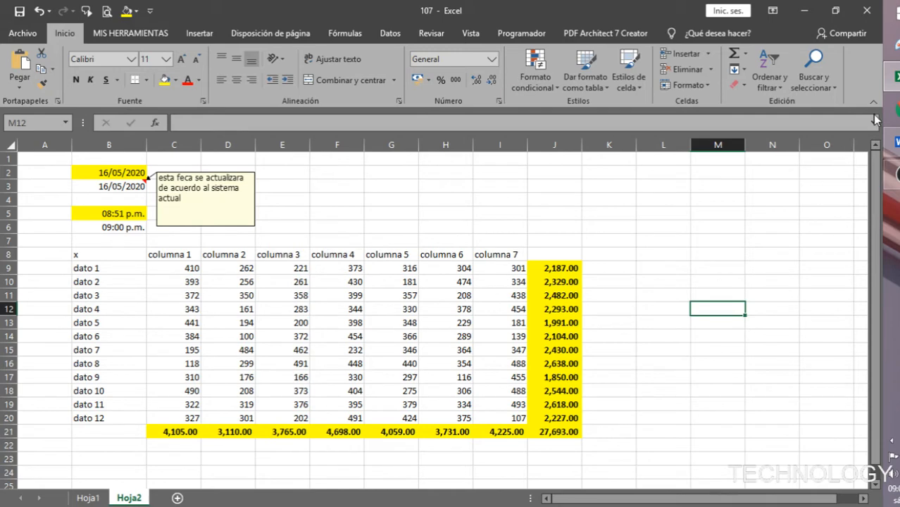
# Step: Check the entry for hiding and showing the ribbon on Hoja1 and return to Hoja2
pyautogui.click(99, 498)
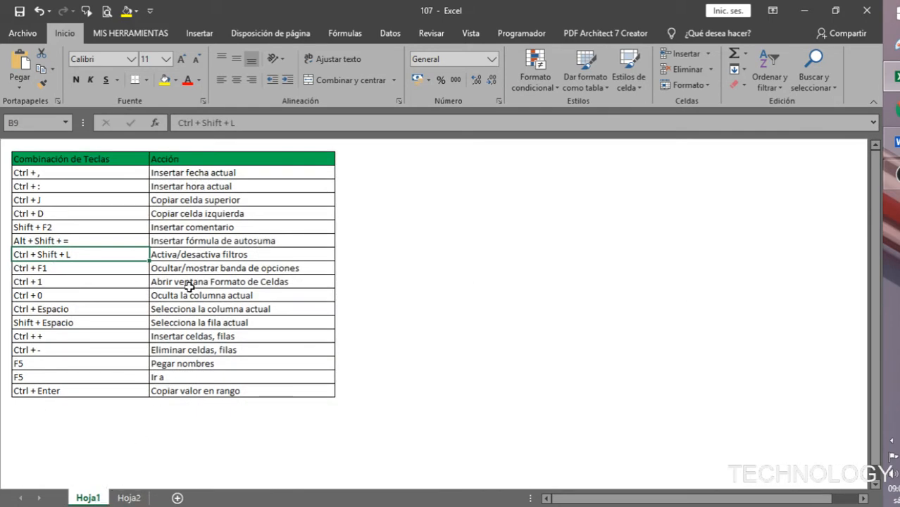
pyautogui.click(99, 269)
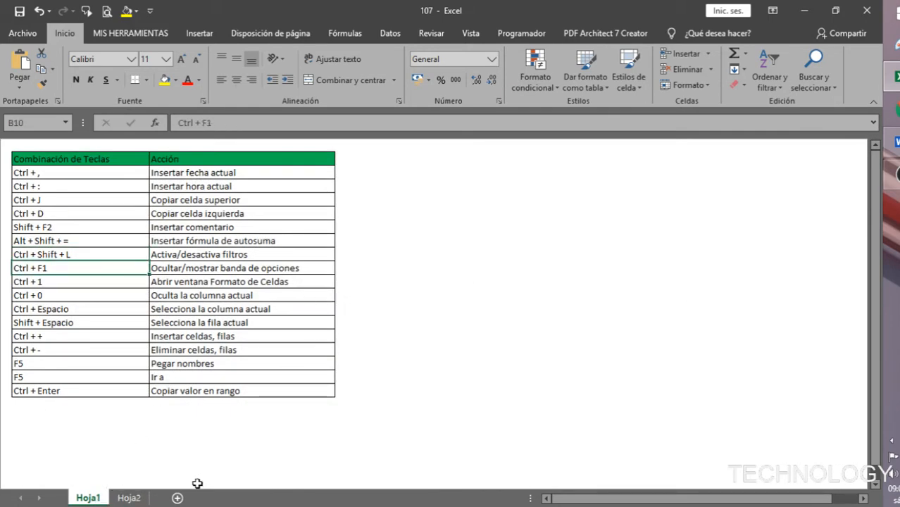
pyautogui.click(128, 498)
pyautogui.click(319, 175)
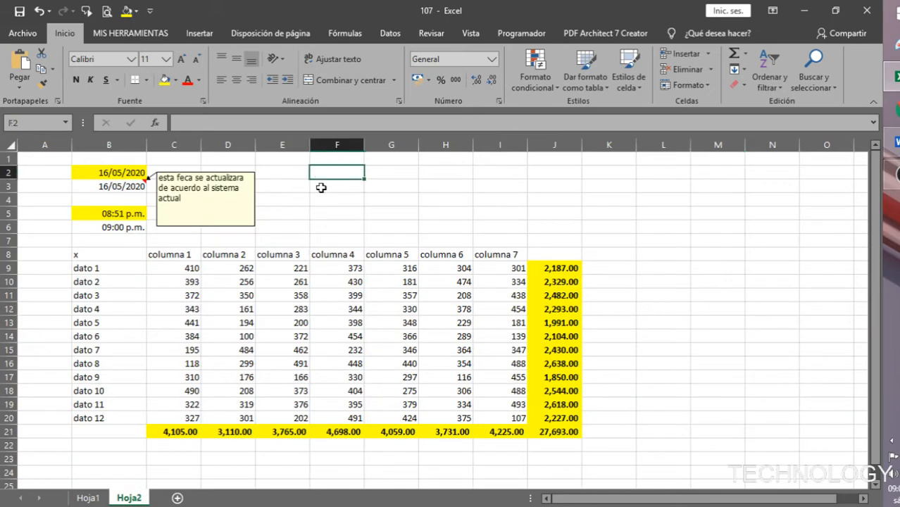
# Step: Enter the sample values 455667 in E26 and tr5667 in E27, below the data table
pyautogui.scroll(-2, 255, 415)
pyautogui.click(283, 418)
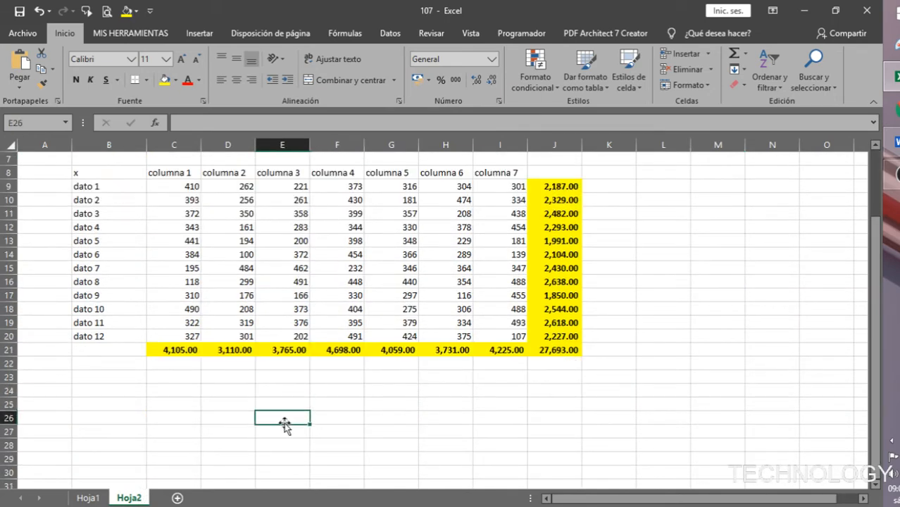
pyautogui.write('455667')
pyautogui.press('Return')
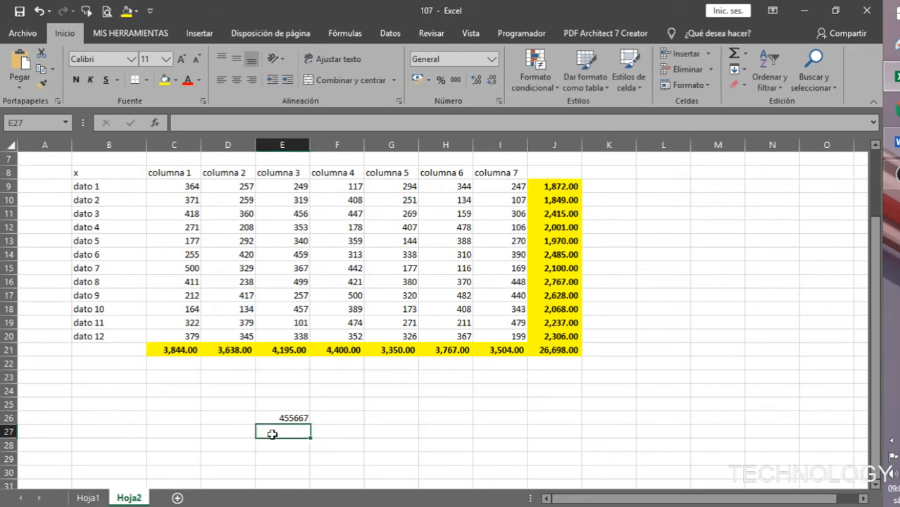
pyautogui.write('tr5667')
pyautogui.press('Return')
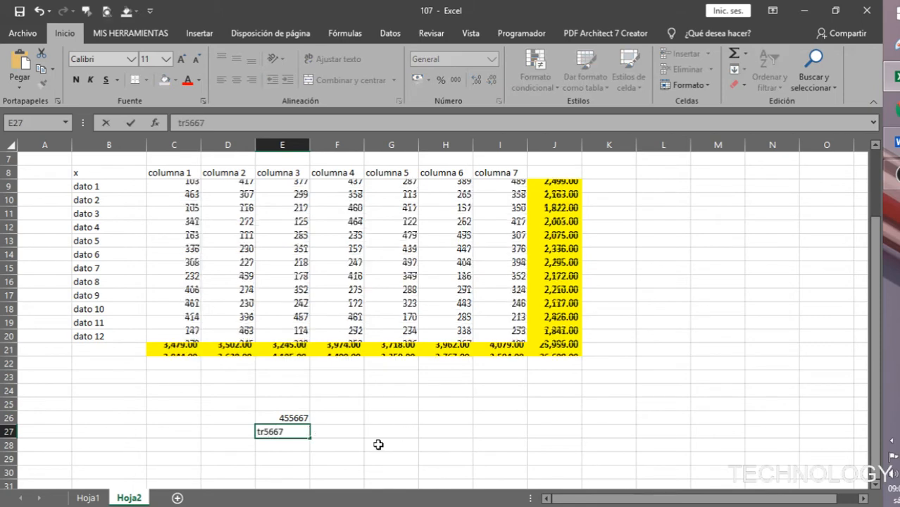
# Step: Review the ribbon shortcut entry on Hoja1 once more and hide the ribbon while on Hoja2
pyautogui.scroll(2, 363, 430)
pyautogui.scroll(-2, 331, 472)
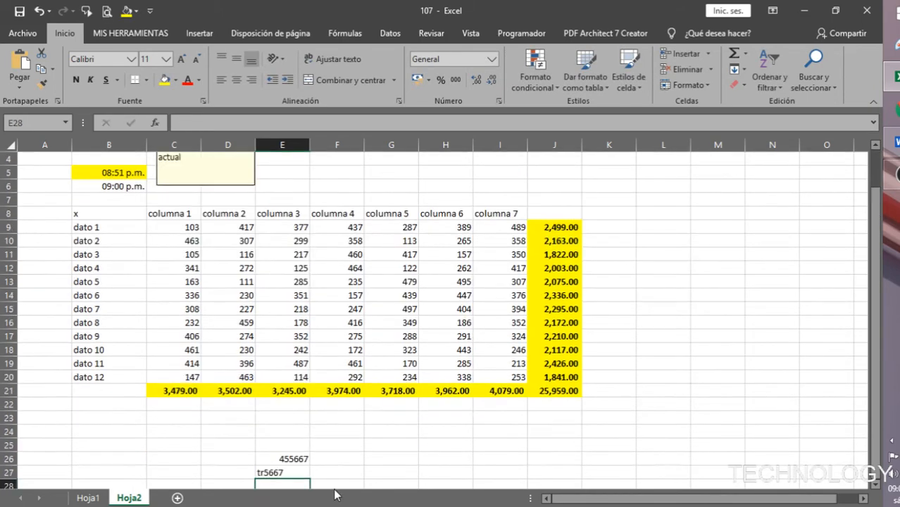
pyautogui.scroll(2, 334, 487)
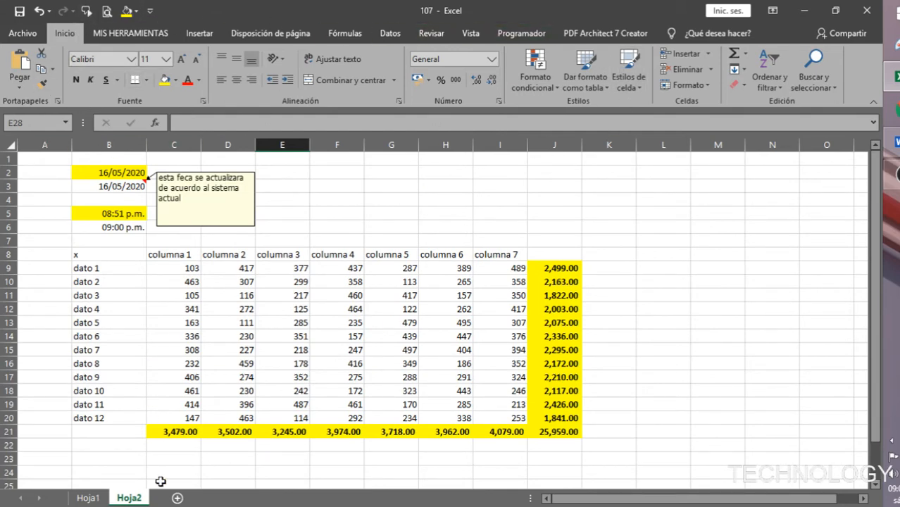
pyautogui.click(87, 498)
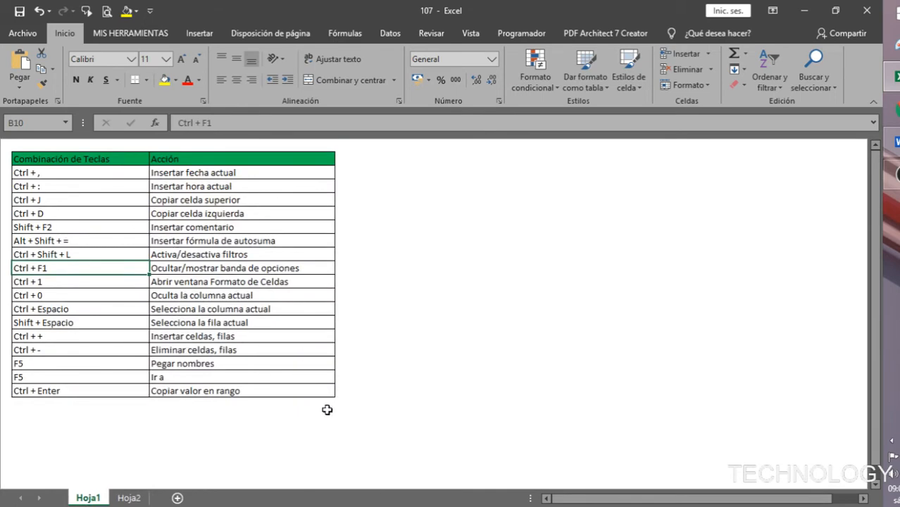
pyautogui.click(134, 499)
pyautogui.click(379, 199)
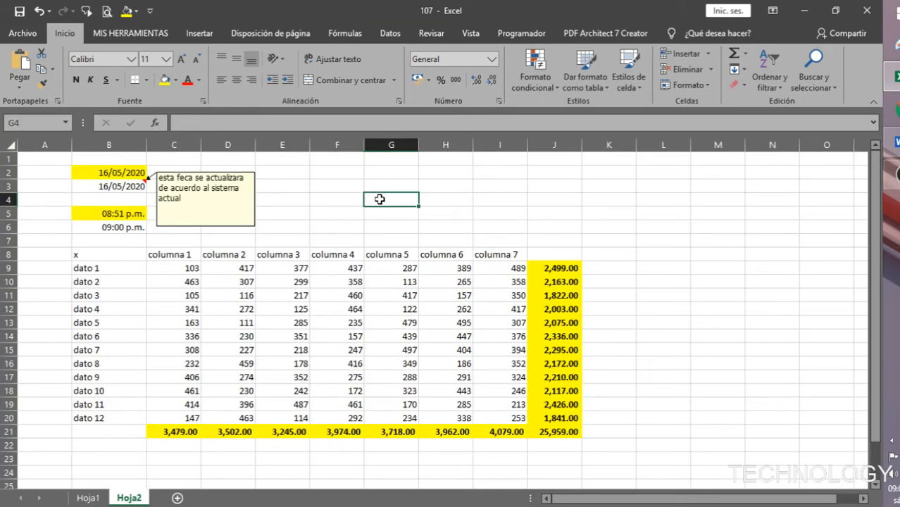
pyautogui.hotkey('ctrl', 'F1')
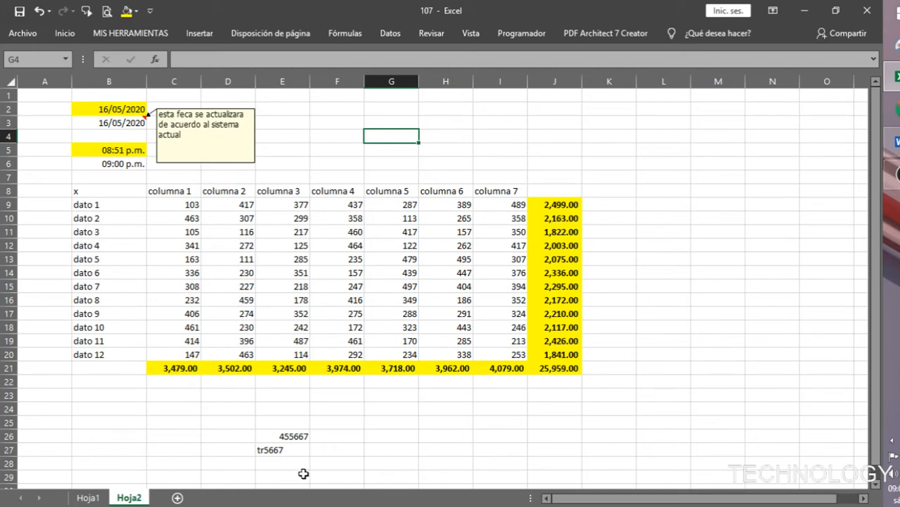
# Step: Clear the sample values from E26:E27
pyautogui.moveTo(294, 433); pyautogui.dragTo(295, 443)
pyautogui.press('Delete')
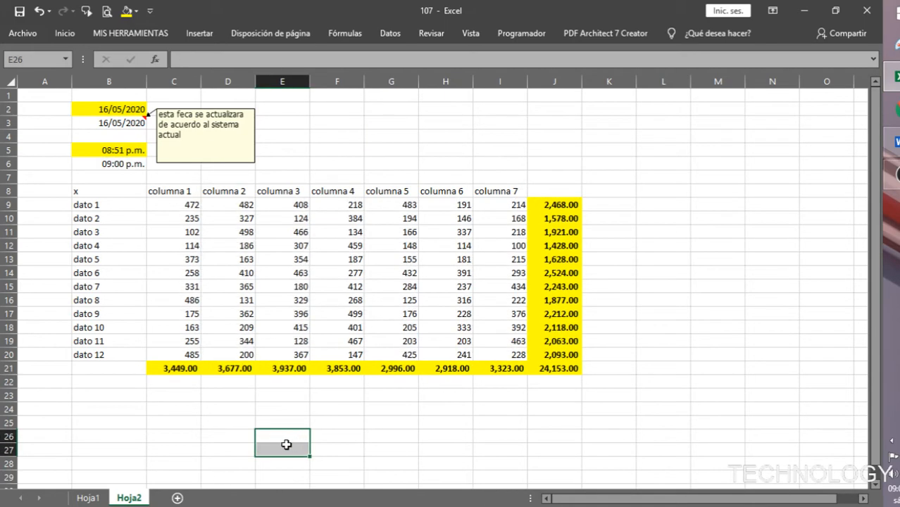
# Step: Check the entry for opening the cell format window on Hoja1 and return to Hoja2
pyautogui.click(99, 498)
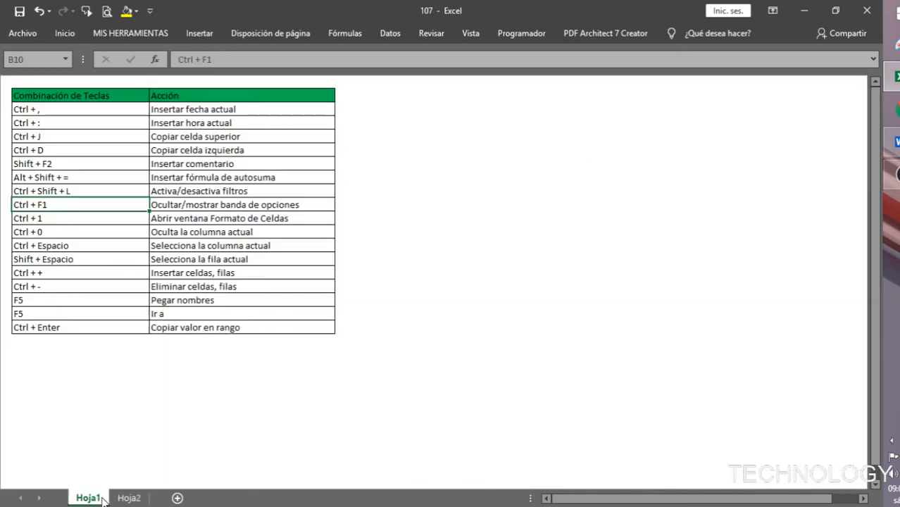
pyautogui.click(82, 219)
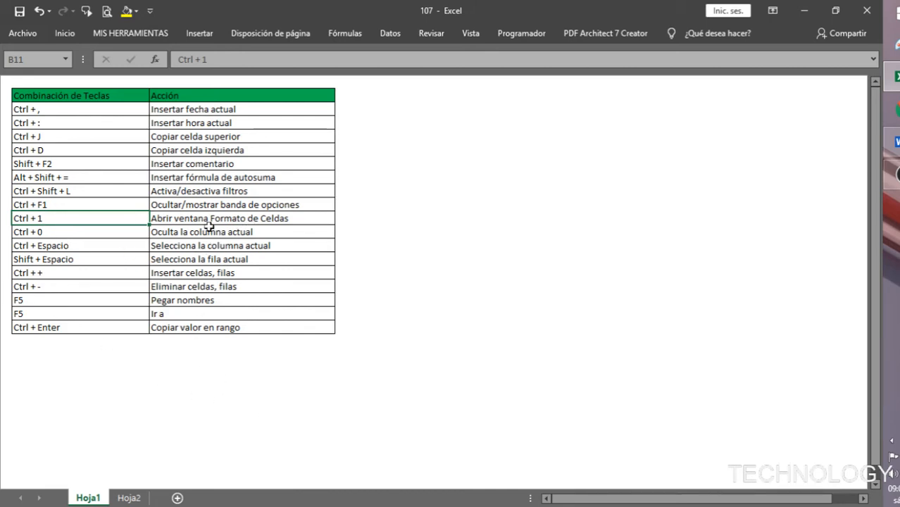
pyautogui.click(129, 498)
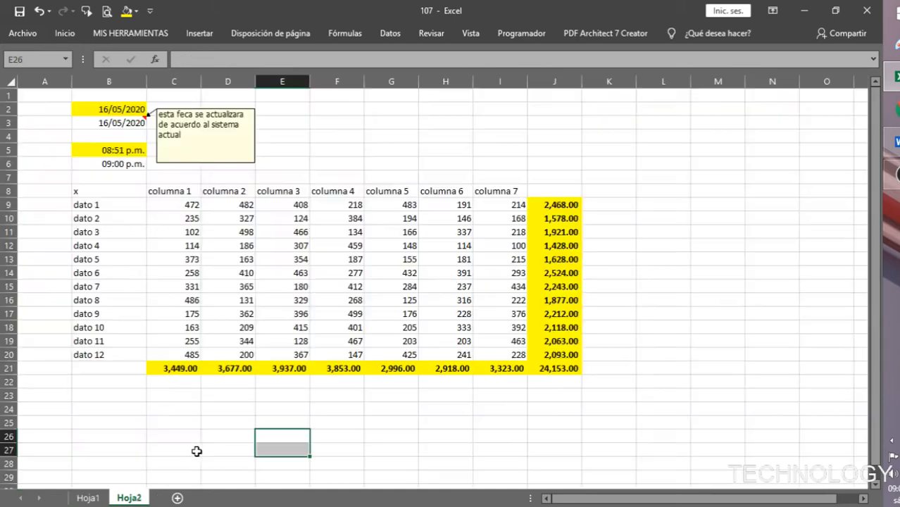
pyautogui.click(122, 191)
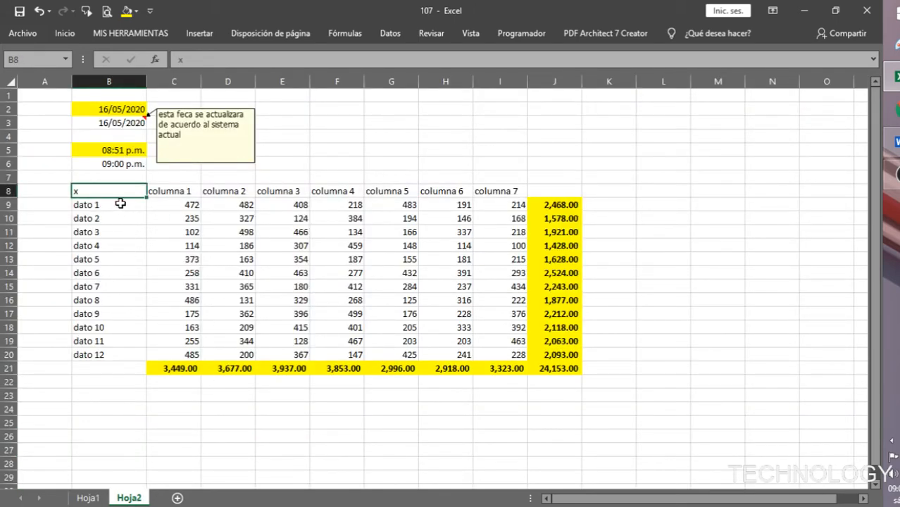
pyautogui.click(121, 204)
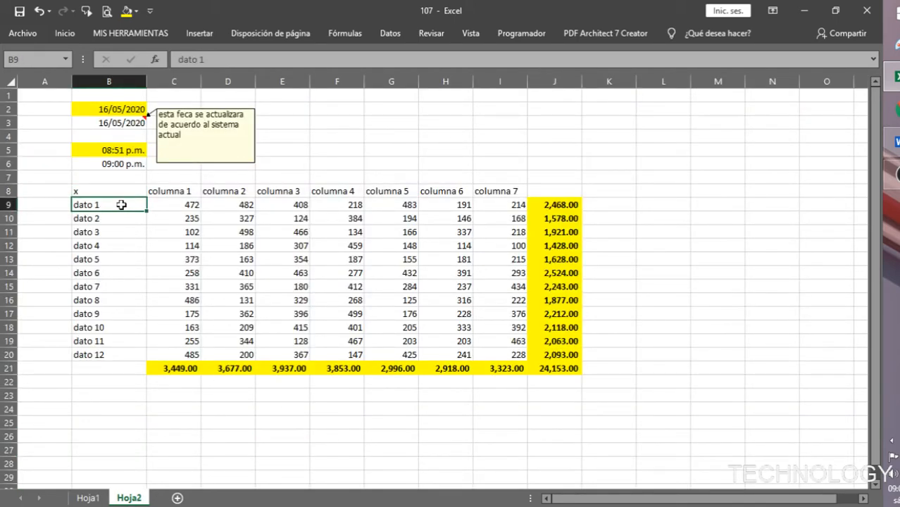
pyautogui.moveTo(120, 191)
pyautogui.mouseDown()
pyautogui.moveTo(125, 255)
pyautogui.moveTo(466, 327)
pyautogui.moveTo(485, 343)
pyautogui.mouseUp()
pyautogui.click(338, 341)
pyautogui.click(245, 462)
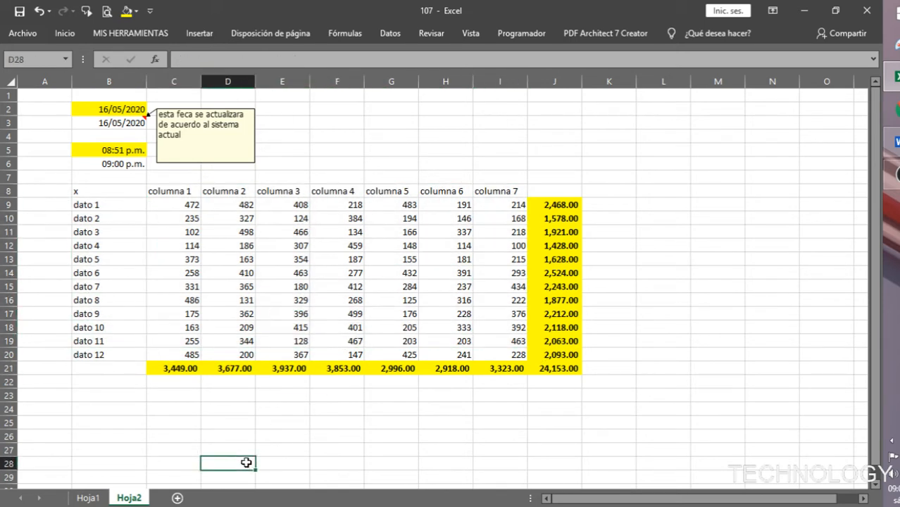
# Step: Open the cell format window for B8, look through its alignment, font, border, fill and number options, and close it without changes
pyautogui.click(117, 206)
pyautogui.click(119, 193)
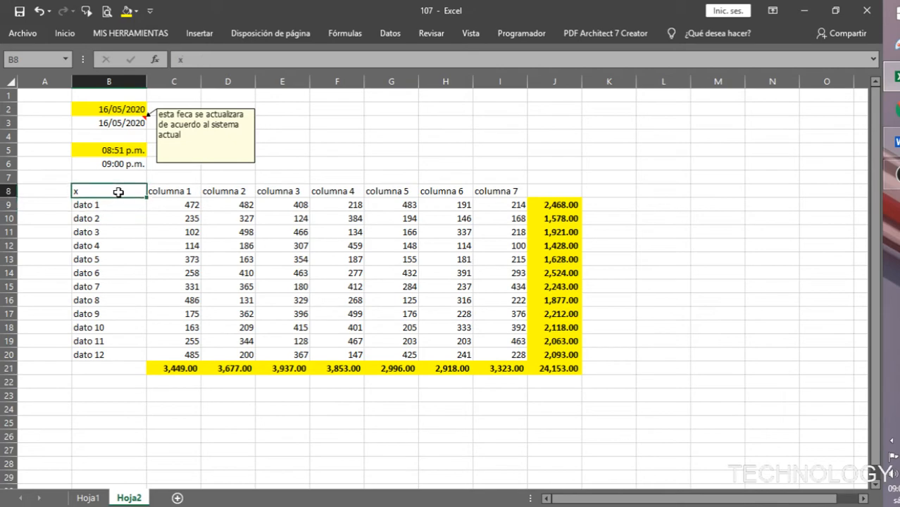
pyautogui.hotkey('ctrl', '1')
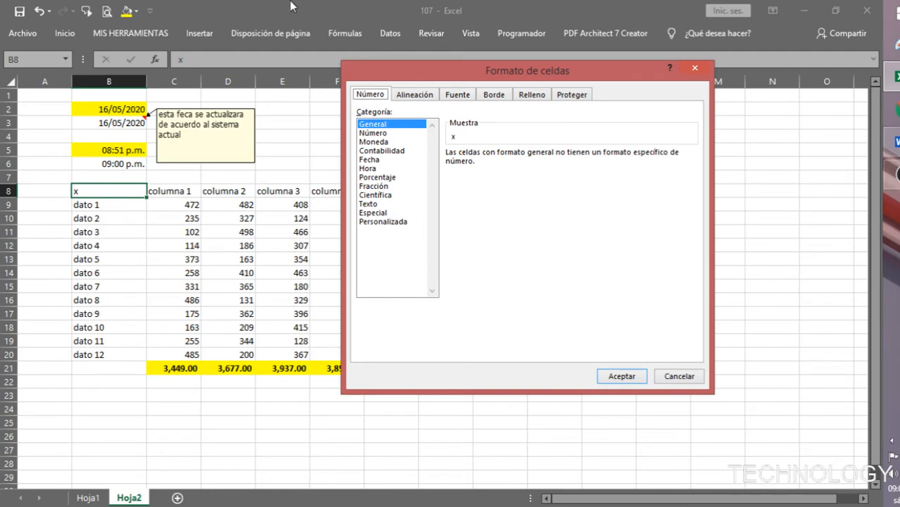
pyautogui.click(425, 101)
pyautogui.click(457, 95)
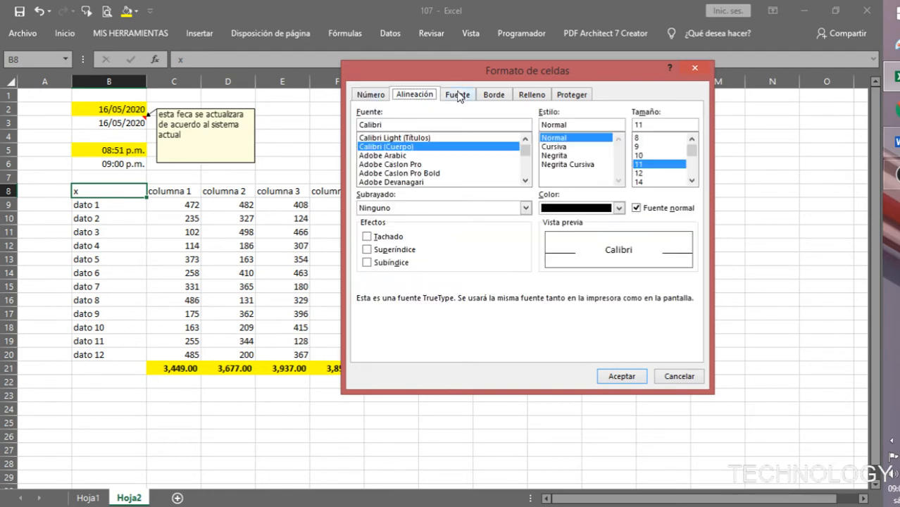
pyautogui.click(501, 95)
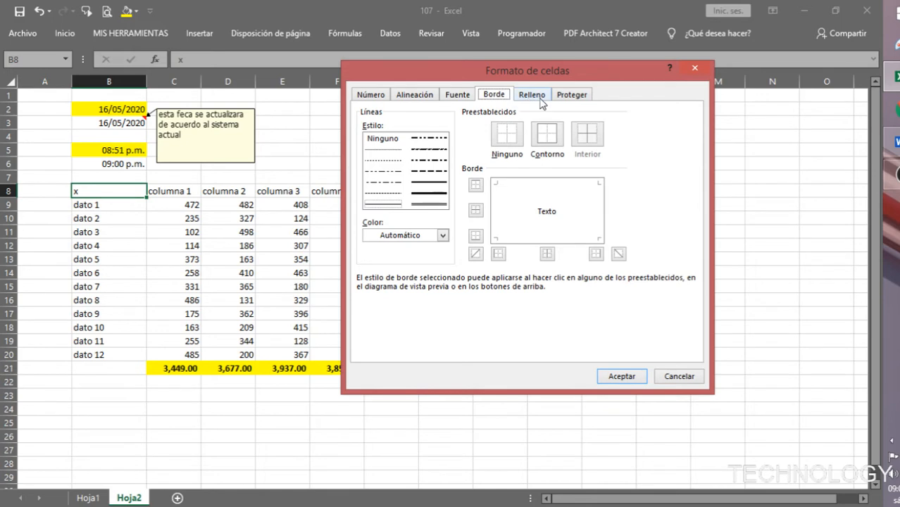
pyautogui.click(541, 102)
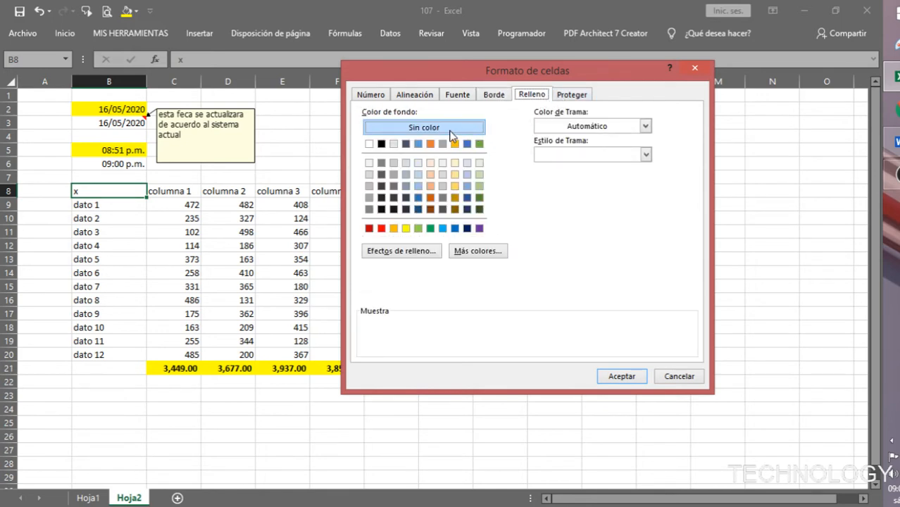
pyautogui.click(371, 96)
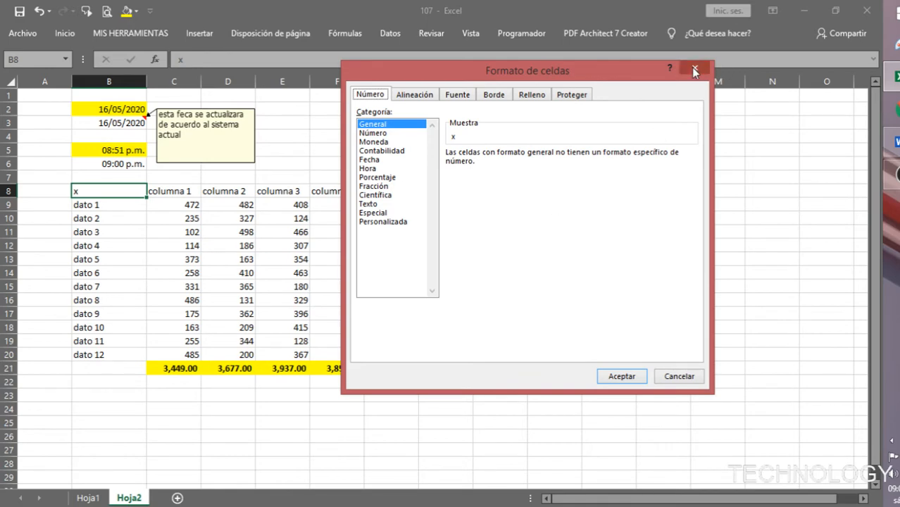
pyautogui.click(694, 68)
pyautogui.click(157, 424)
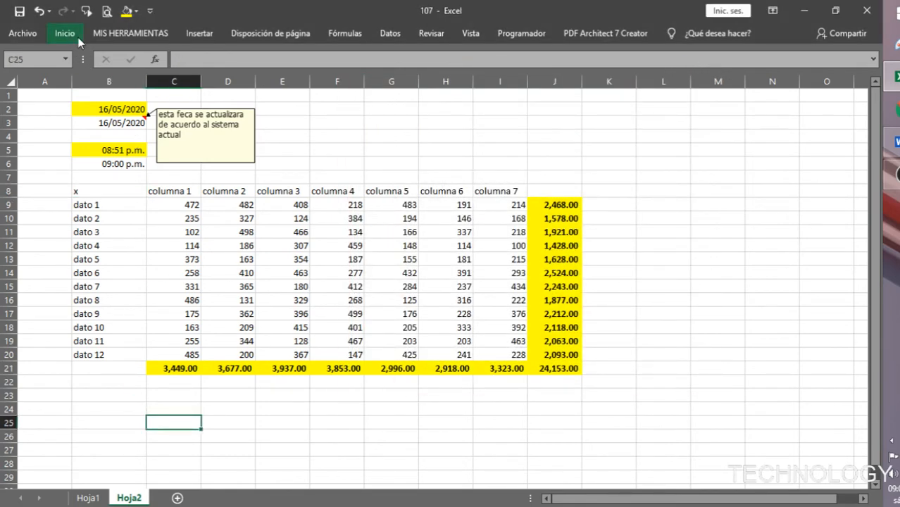
# Step: Show the full ribbon to view the Inicio formatting commands, and collapse it again
pyautogui.doubleClick(69, 30)
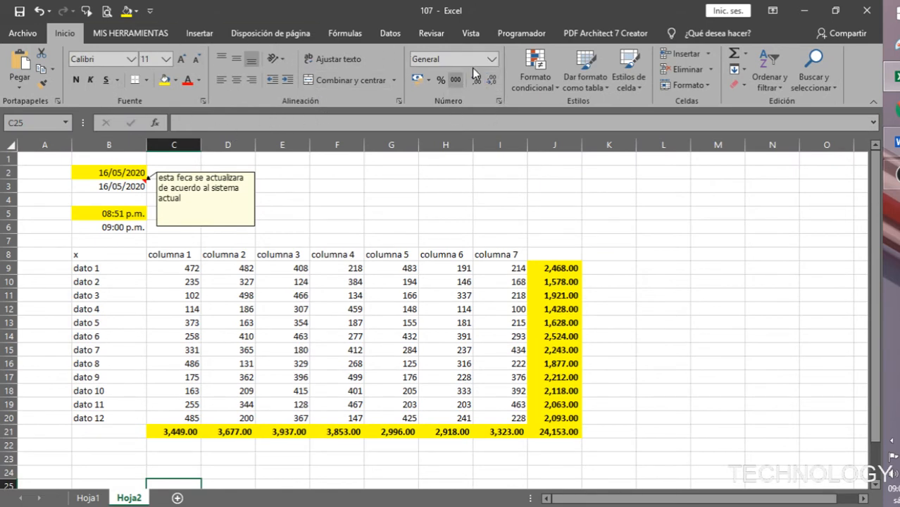
pyautogui.doubleClick(68, 36)
pyautogui.click(139, 327)
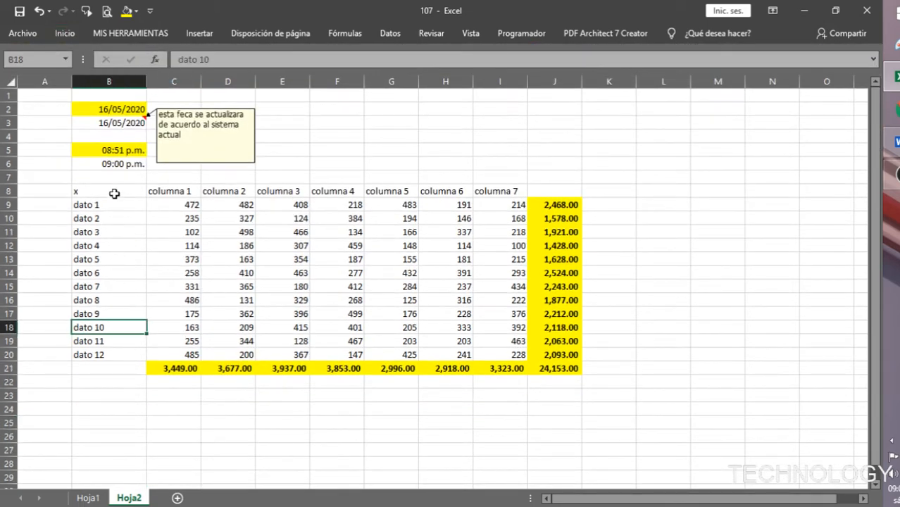
pyautogui.moveTo(114, 193); pyautogui.dragTo(124, 361)
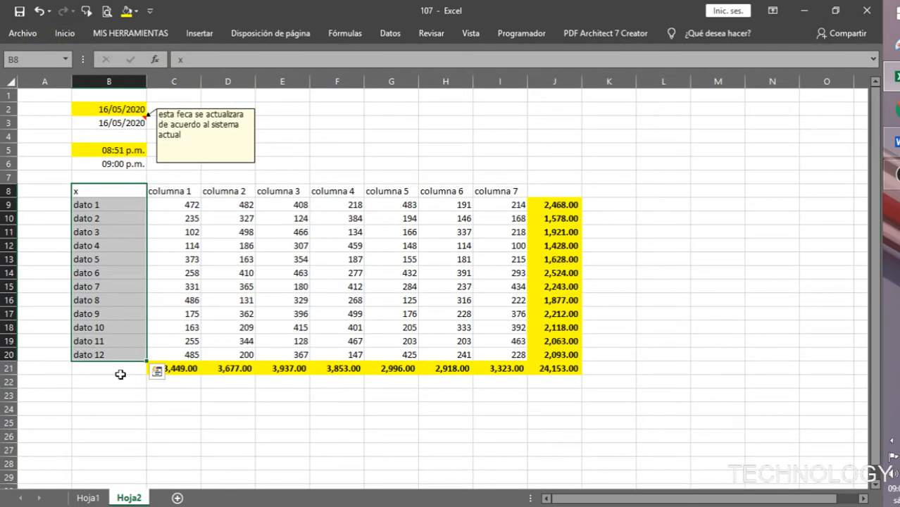
pyautogui.moveTo(113, 190); pyautogui.dragTo(523, 197)
pyautogui.click(106, 368)
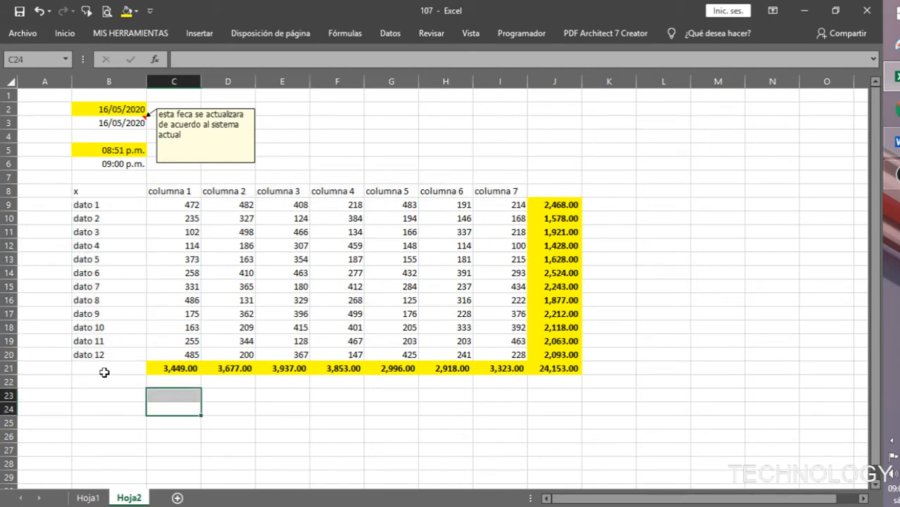
pyautogui.moveTo(106, 367)
pyautogui.mouseDown()
pyautogui.moveTo(121, 187)
pyautogui.moveTo(544, 182)
pyautogui.mouseUp()
pyautogui.click(105, 368)
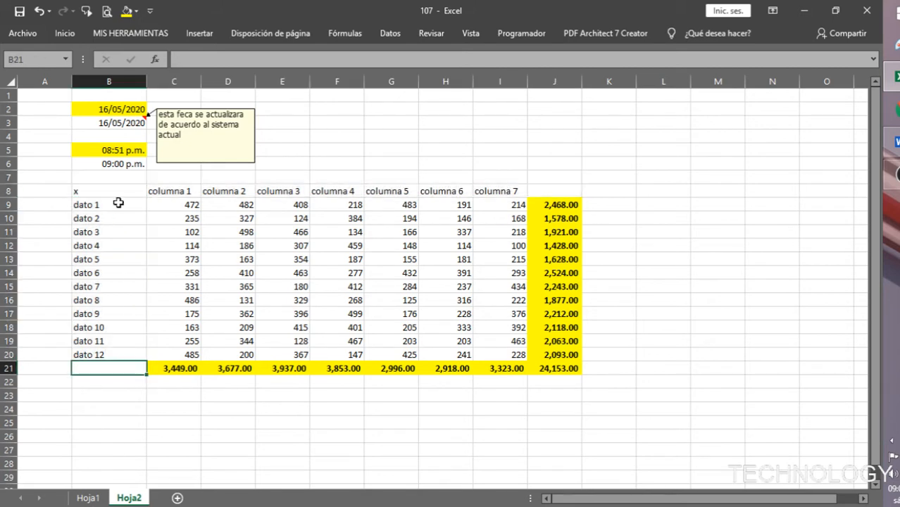
pyautogui.moveTo(120, 190); pyautogui.dragTo(122, 368)
pyautogui.click(124, 340)
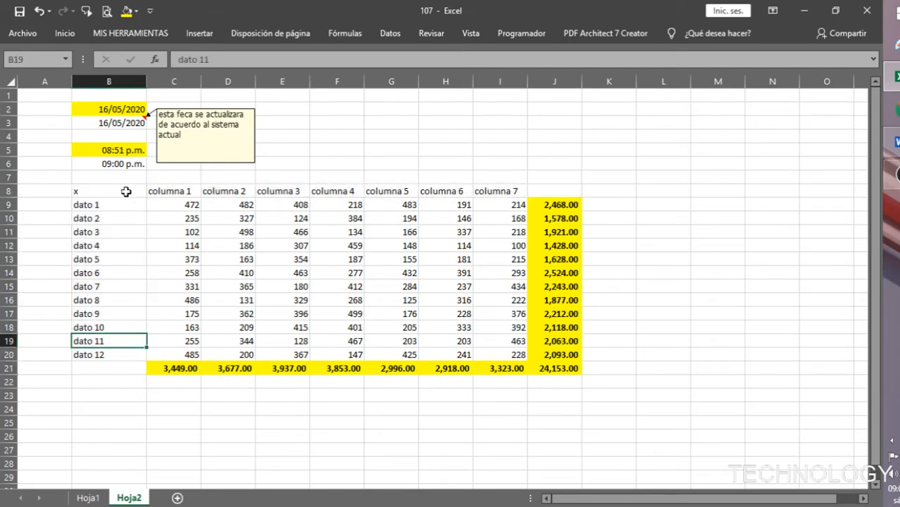
# Step: Select the label column B8:B21 together with the header row B8:J8 and choose the Negrita font style in the cell format window
pyautogui.moveTo(124, 190); pyautogui.dragTo(116, 366)
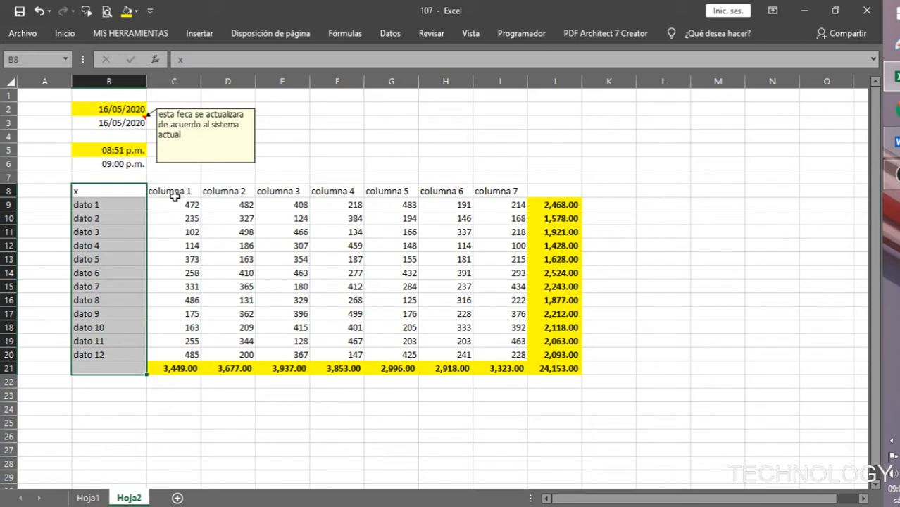
pyautogui.moveTo(131, 187)
pyautogui.mouseDown()
pyautogui.moveTo(281, 176)
pyautogui.moveTo(543, 190)
pyautogui.mouseUp()
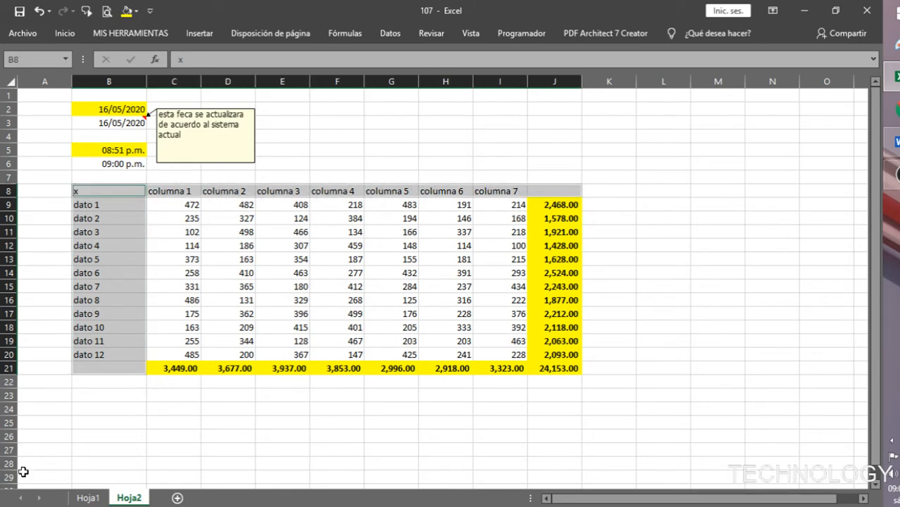
pyautogui.hotkey('ctrl', '1')
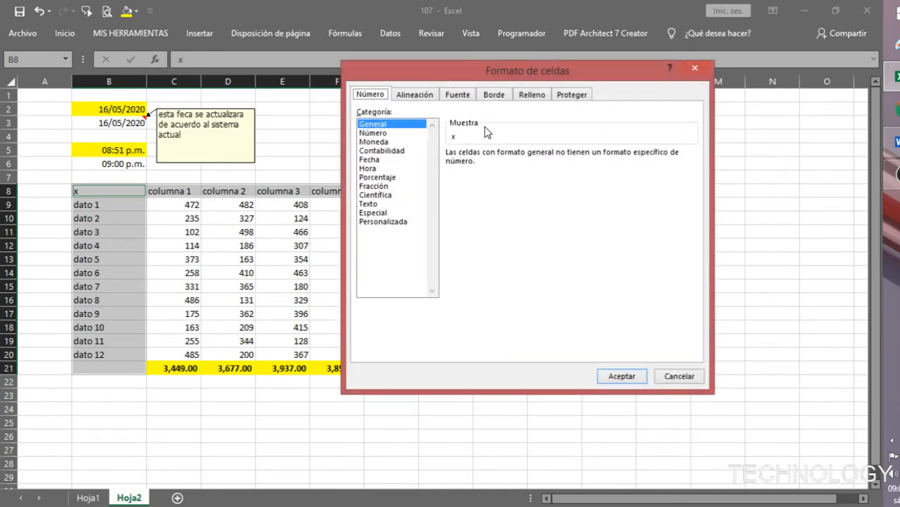
pyautogui.click(457, 94)
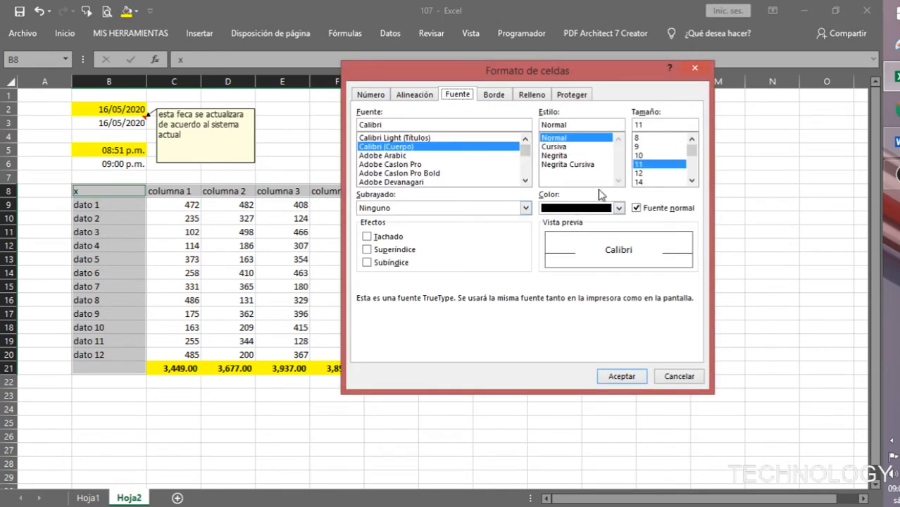
pyautogui.click(558, 156)
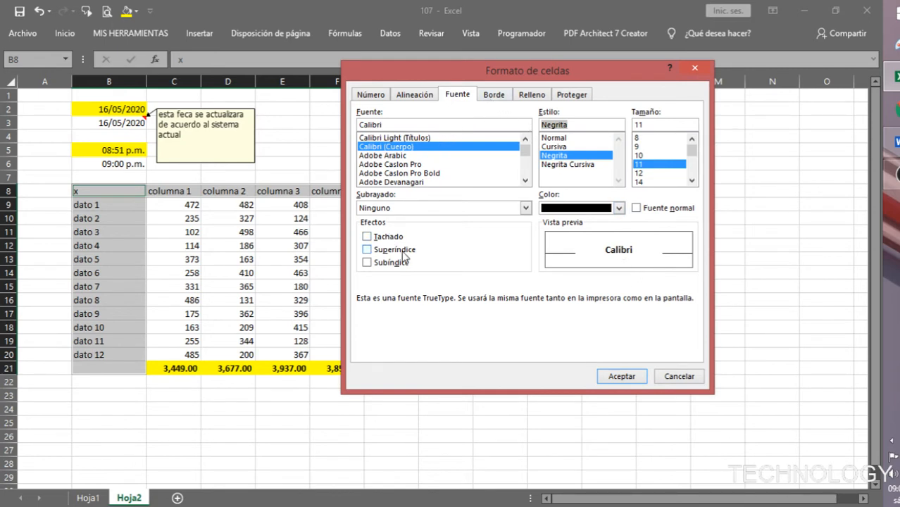
# Step: Set the selected headers and labels to centered horizontal alignment with a blue fill, and apply the formatting
pyautogui.click(427, 97)
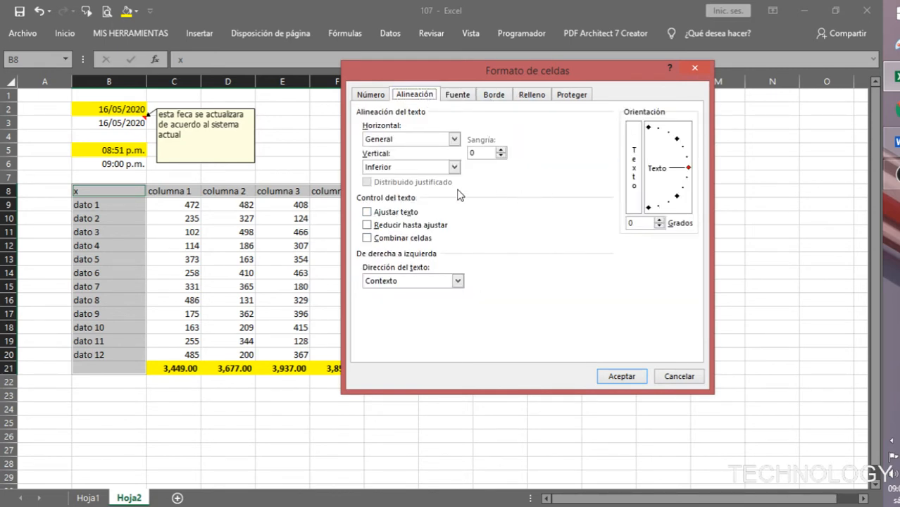
pyautogui.click(430, 140)
pyautogui.click(436, 169)
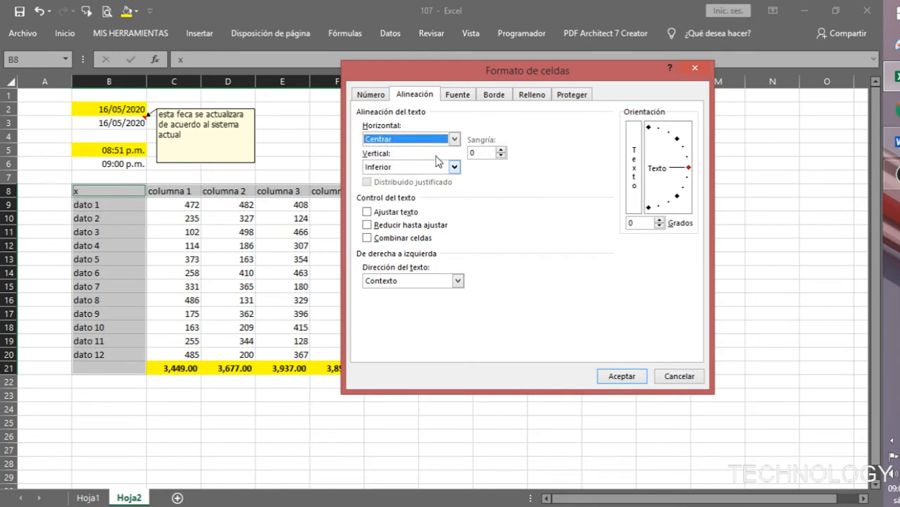
pyautogui.click(533, 99)
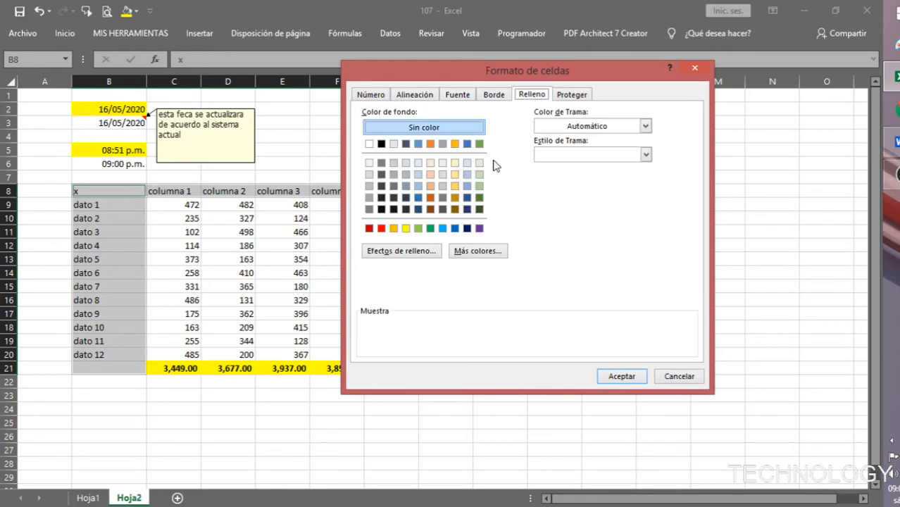
pyautogui.click(455, 228)
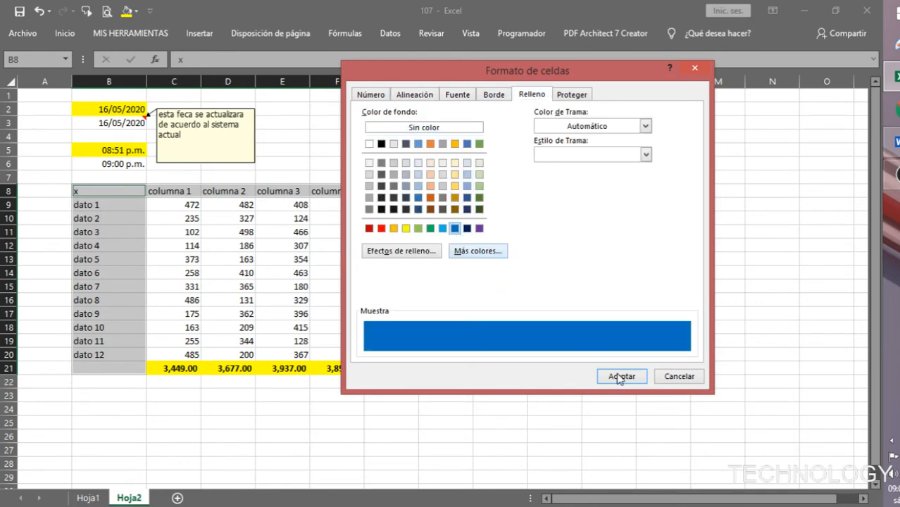
pyautogui.click(626, 378)
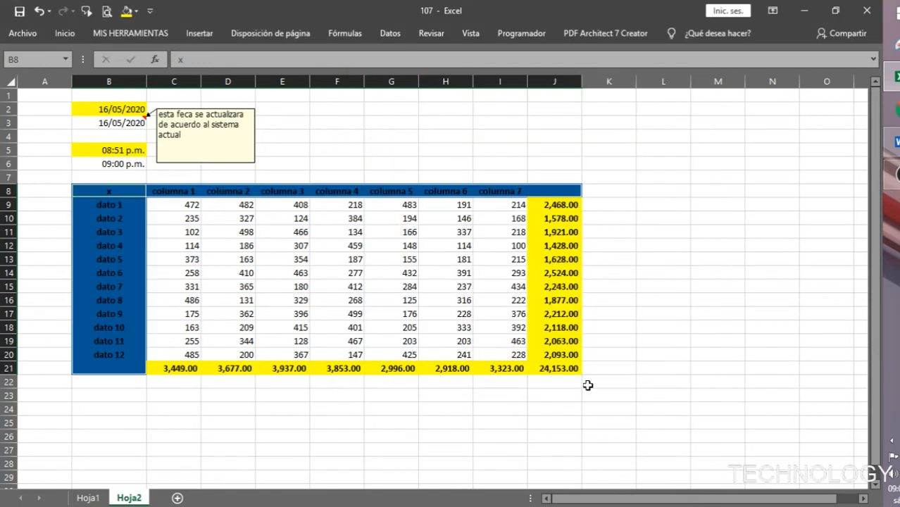
pyautogui.click(583, 427)
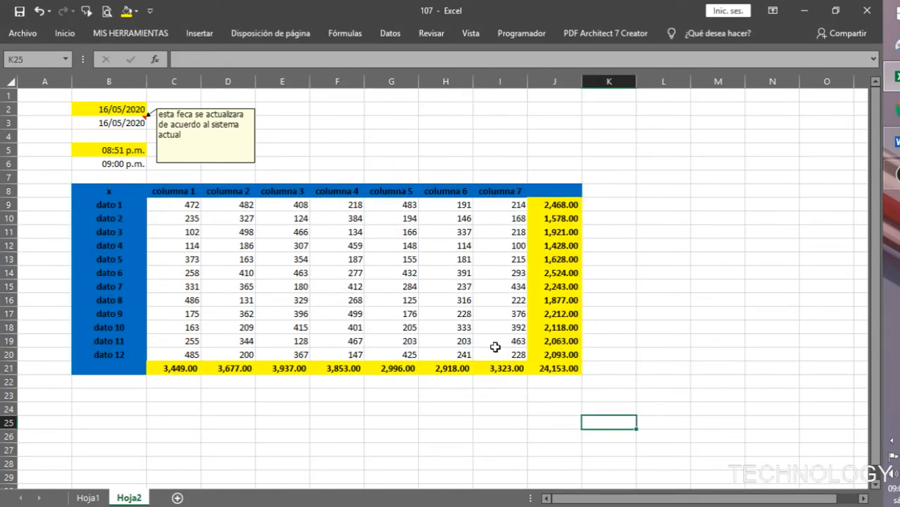
# Step: Check the entry for hiding the current column on Hoja1 and return to Hoja2
pyautogui.click(98, 498)
pyautogui.click(64, 241)
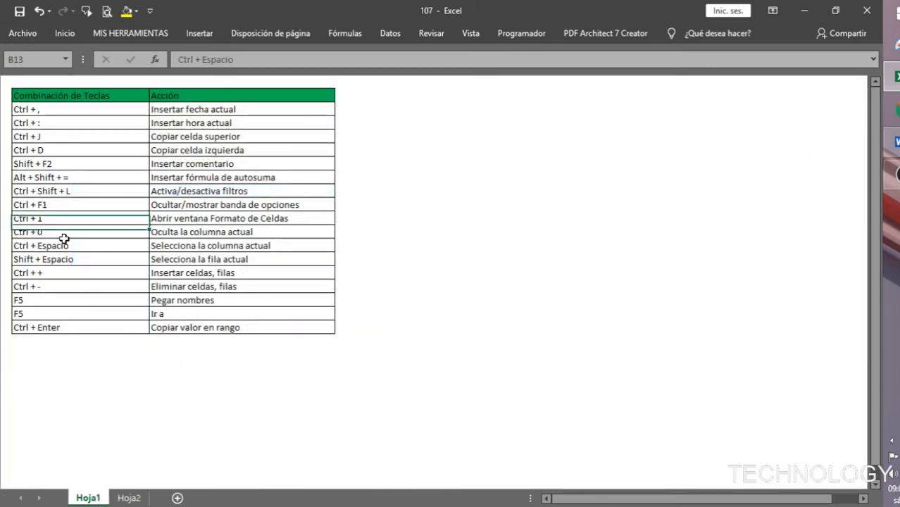
pyautogui.click(139, 232)
pyautogui.click(129, 497)
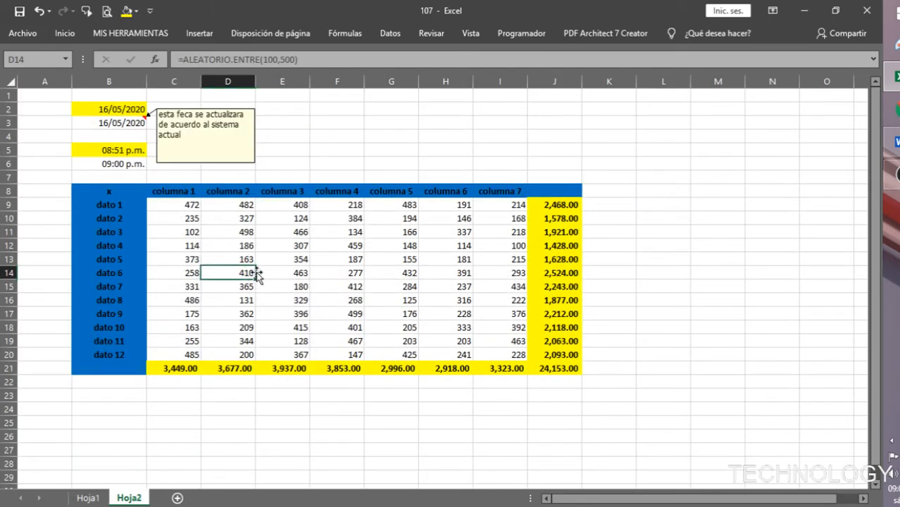
pyautogui.click(345, 244)
pyautogui.click(444, 258)
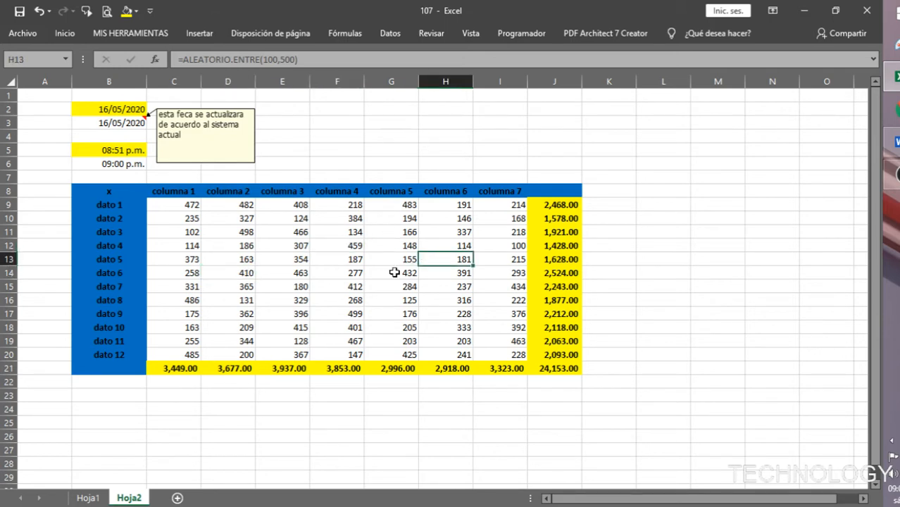
pyautogui.click(552, 233)
pyautogui.click(500, 287)
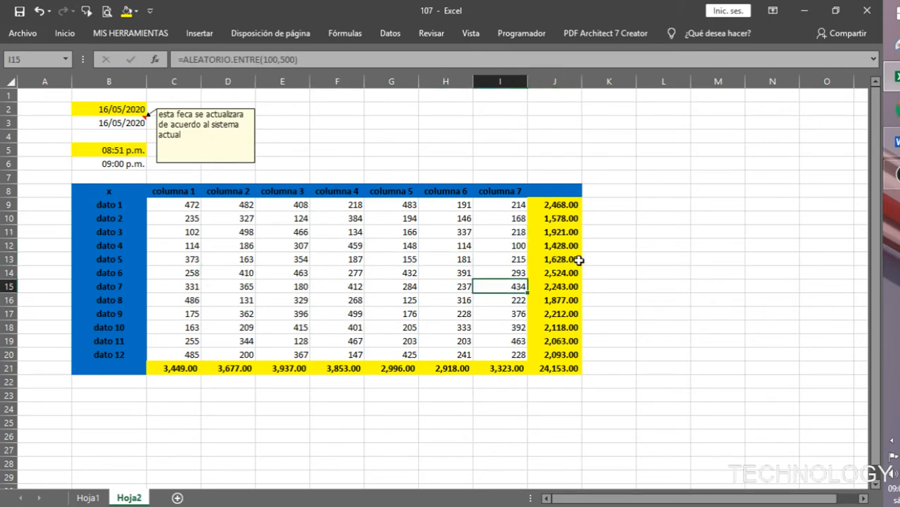
# Step: Enter the header totales in J8, above the row totals
pyautogui.click(562, 193)
pyautogui.write('totales')
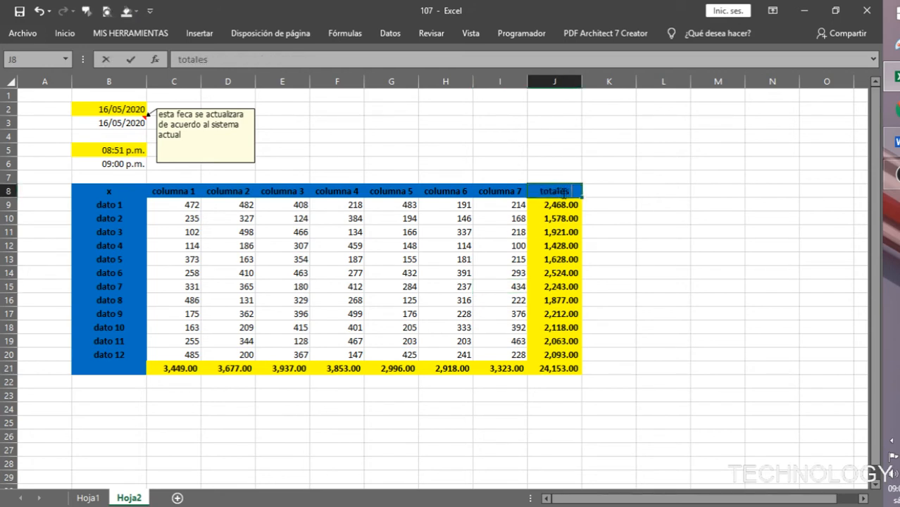
pyautogui.press('Return')
# Step: Hide the totales column J of the data table
pyautogui.click(558, 217)
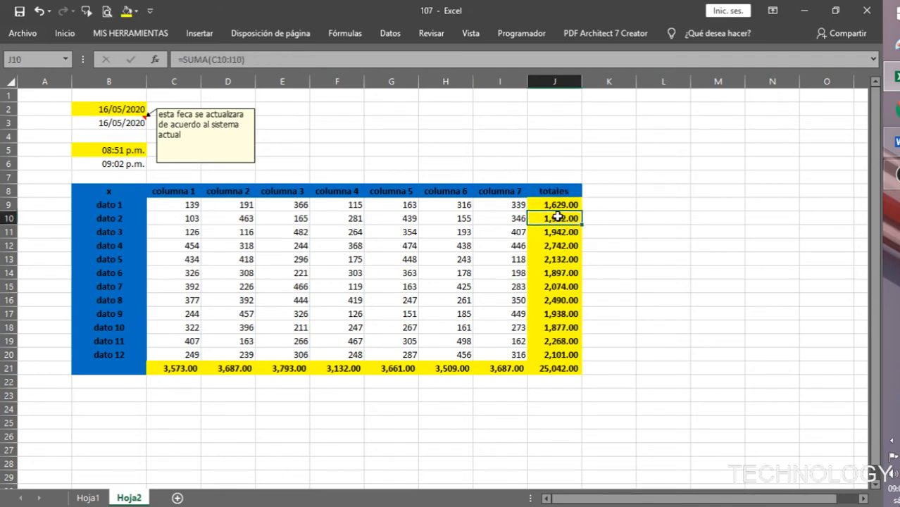
pyautogui.hotkey('ctrl', '0')
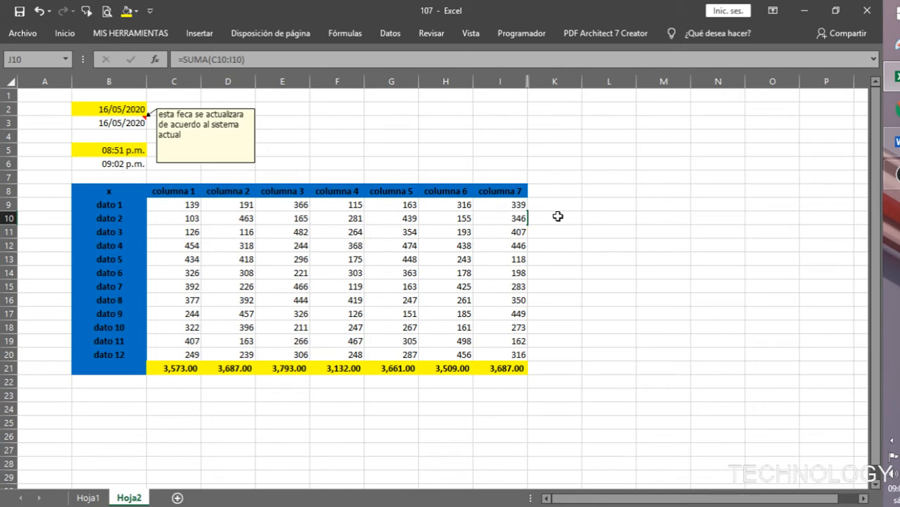
pyautogui.click(189, 237)
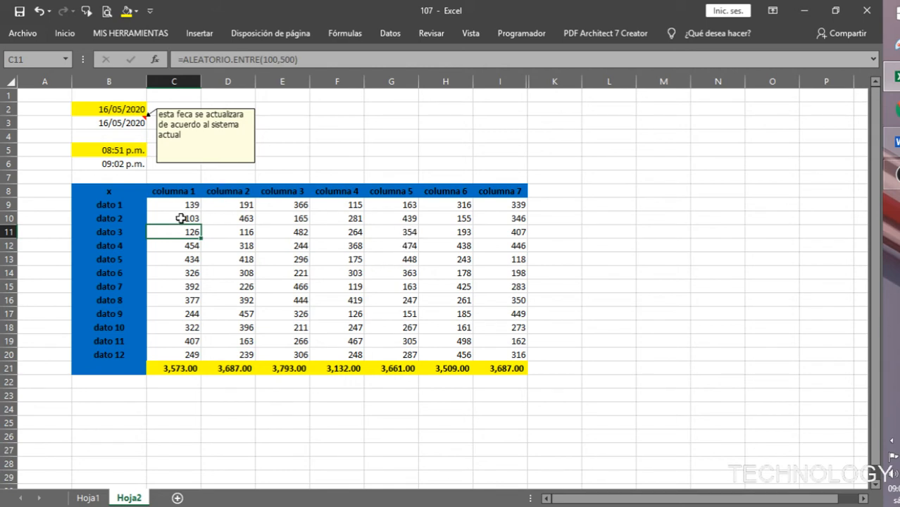
# Step: Hide columns C and G of the data table together and undo the hiding
pyautogui.keyDown('ctrl'); pyautogui.click(409, 235); pyautogui.keyUp('ctrl')
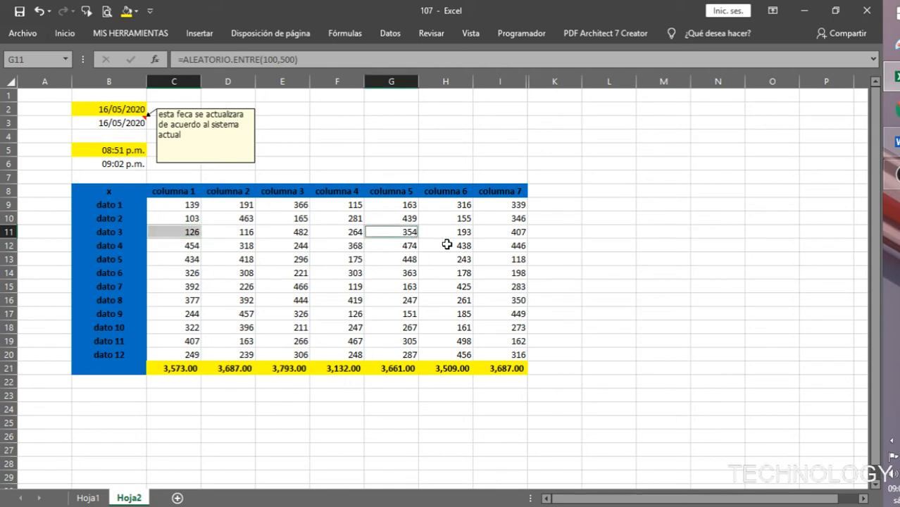
pyautogui.hotkey('ctrl', '0')
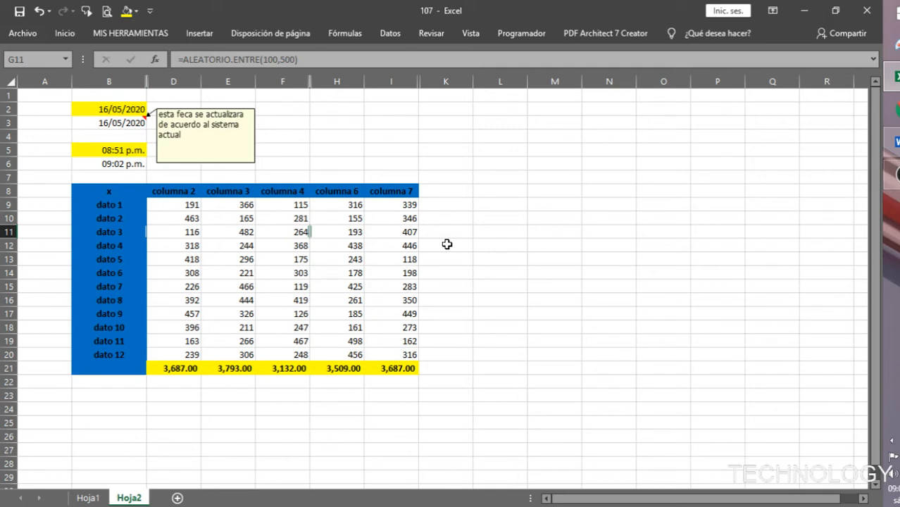
pyautogui.hotkey('ctrl', 'shift', '0')
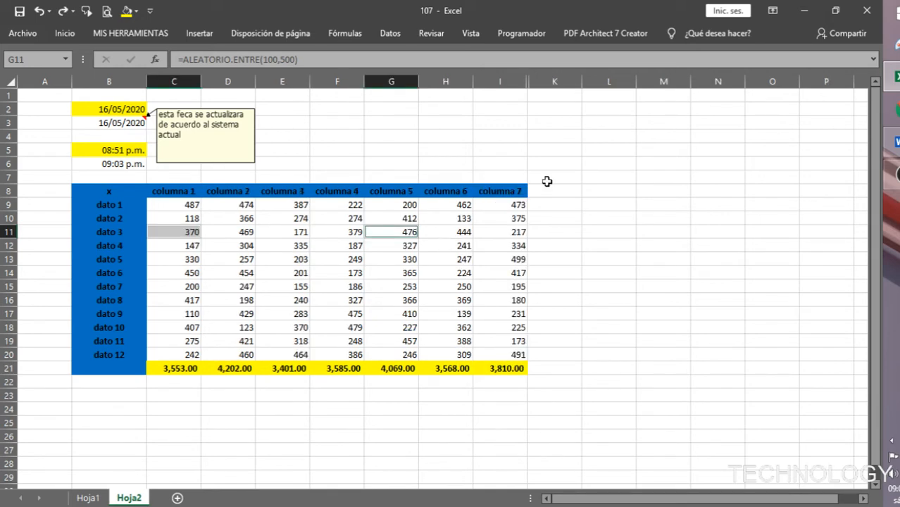
# Step: Unhide the totales column J between columns I and K
pyautogui.click(522, 149)
pyautogui.moveTo(510, 92); pyautogui.dragTo(554, 78)
pyautogui.click(507, 107)
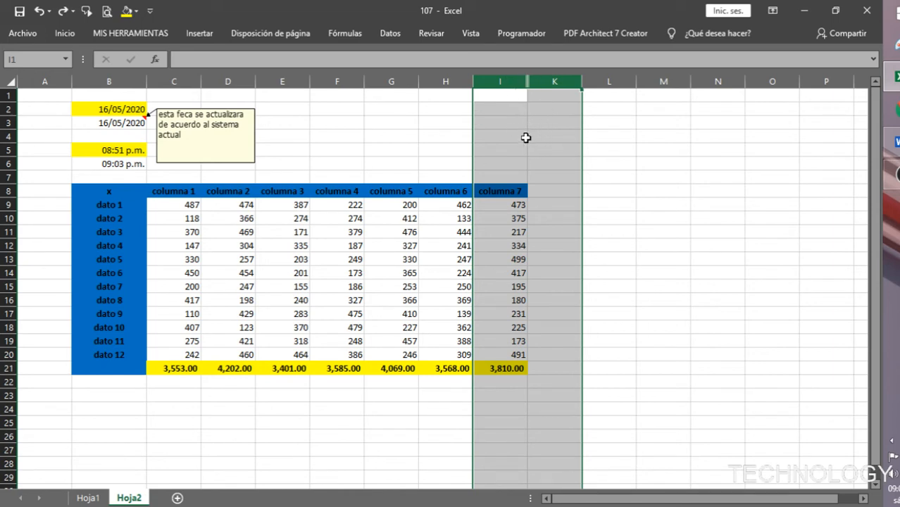
pyautogui.rightClick(525, 138)
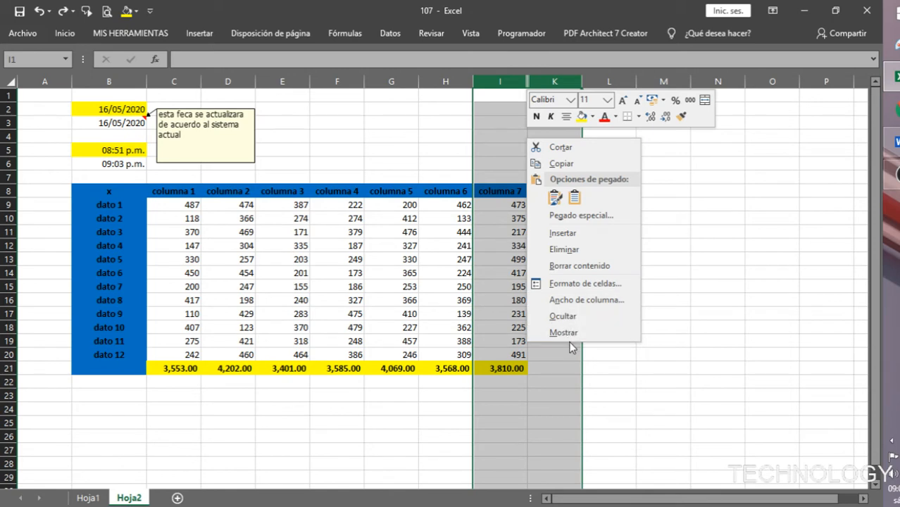
pyautogui.click(573, 331)
pyautogui.click(542, 138)
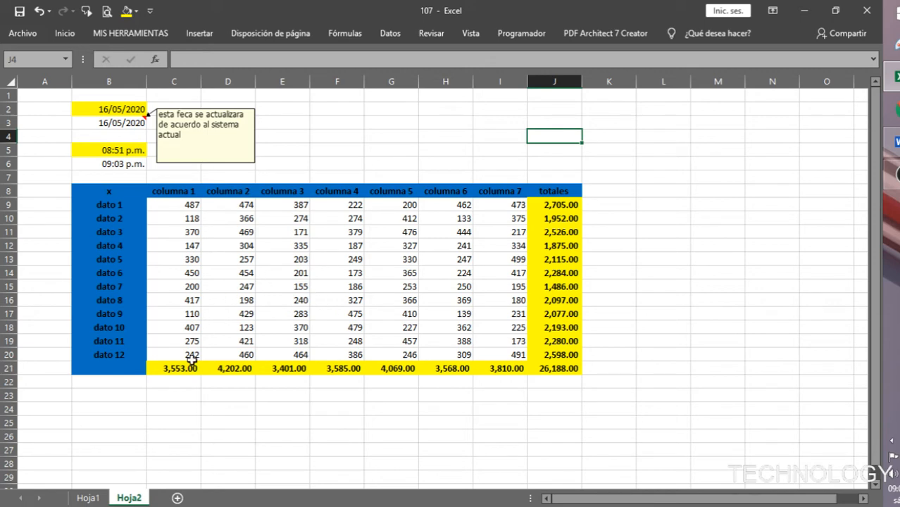
# Step: Check the entry for selecting the current column on Hoja1 and return to Hoja2
pyautogui.click(88, 498)
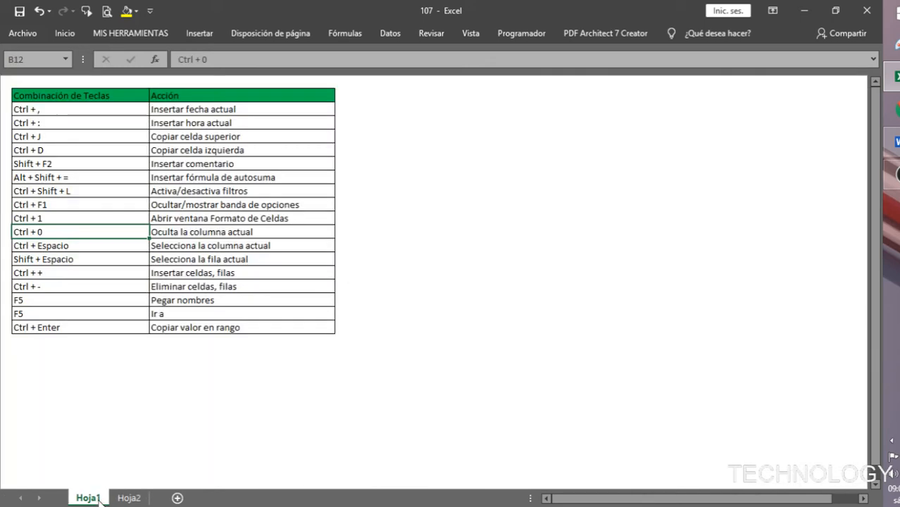
pyautogui.click(74, 244)
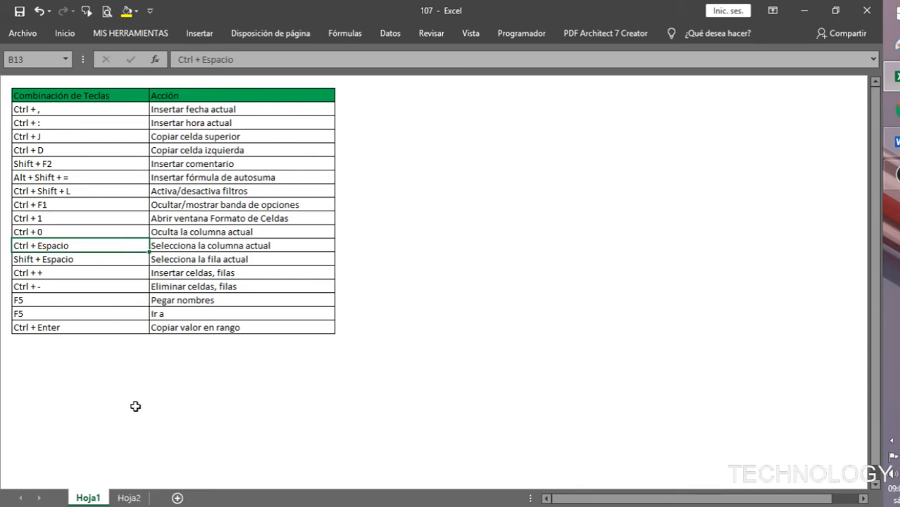
pyautogui.click(128, 498)
# Step: Select the whole of column F starting from cell F13, and clear the selection
pyautogui.click(264, 244)
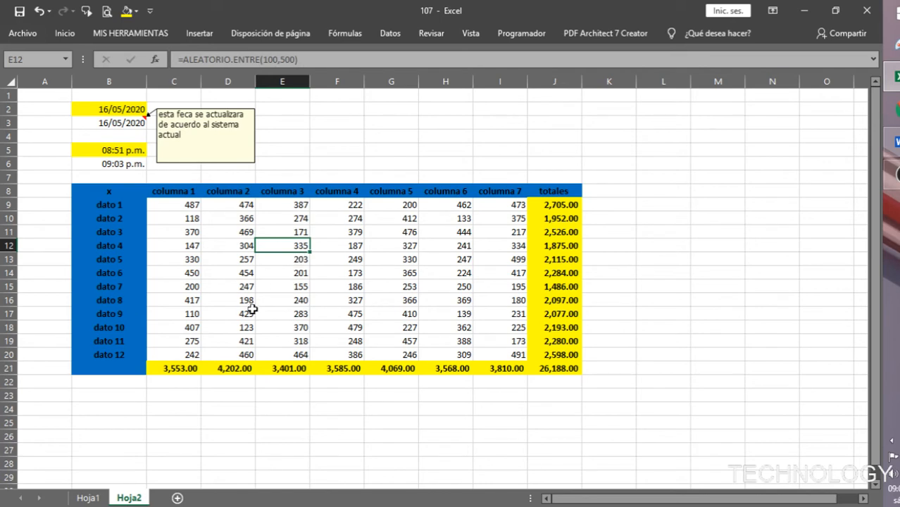
pyautogui.click(293, 312)
pyautogui.click(328, 80)
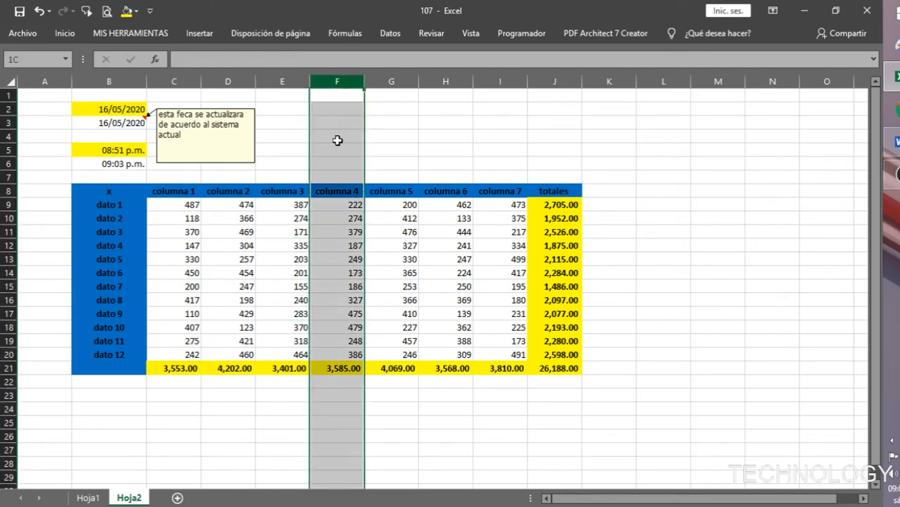
pyautogui.click(400, 300)
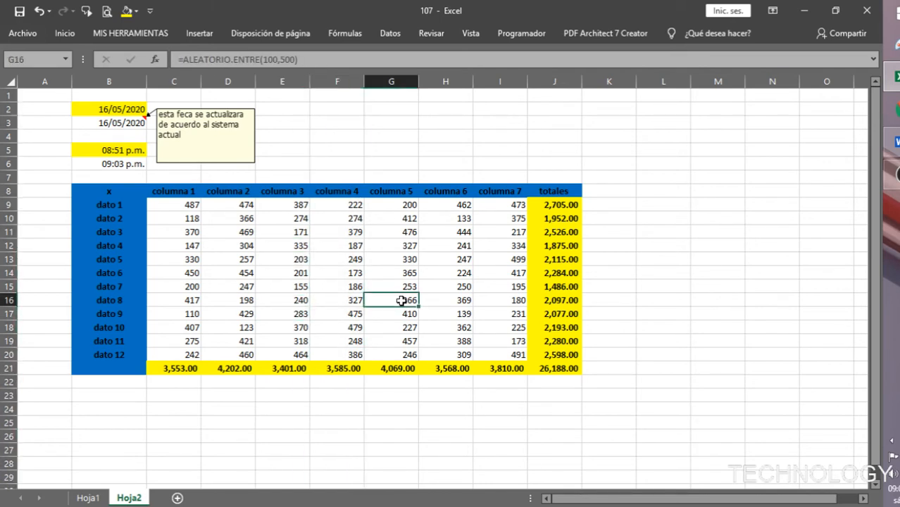
pyautogui.click(336, 258)
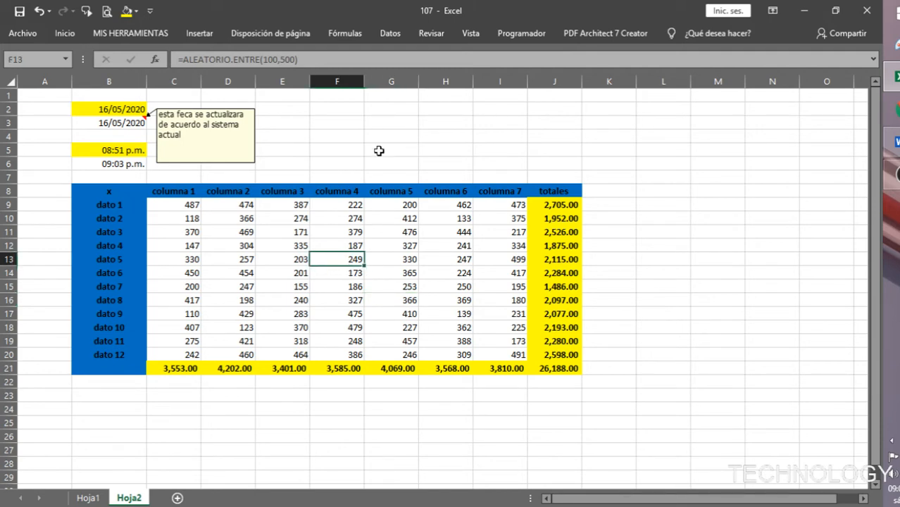
pyautogui.hotkey('ctrl', 'space')
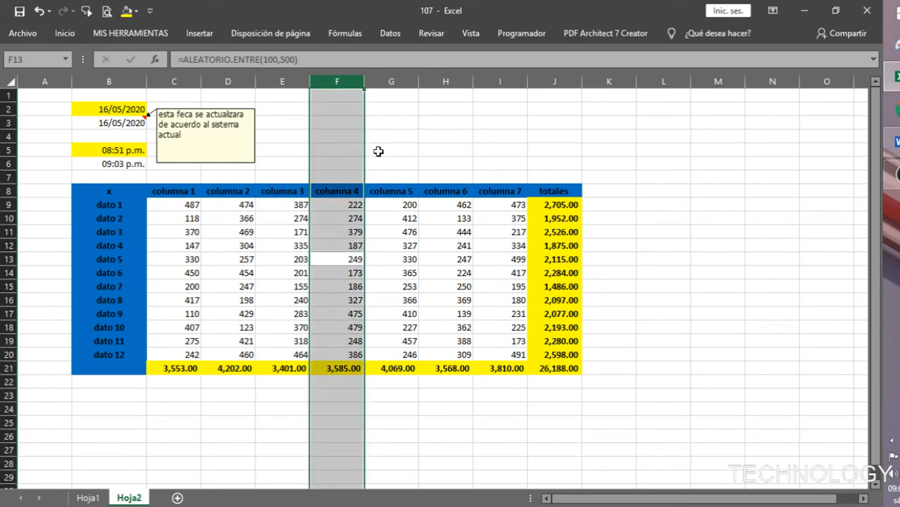
pyautogui.scroll(-1, 423, 300)
pyautogui.click(446, 396)
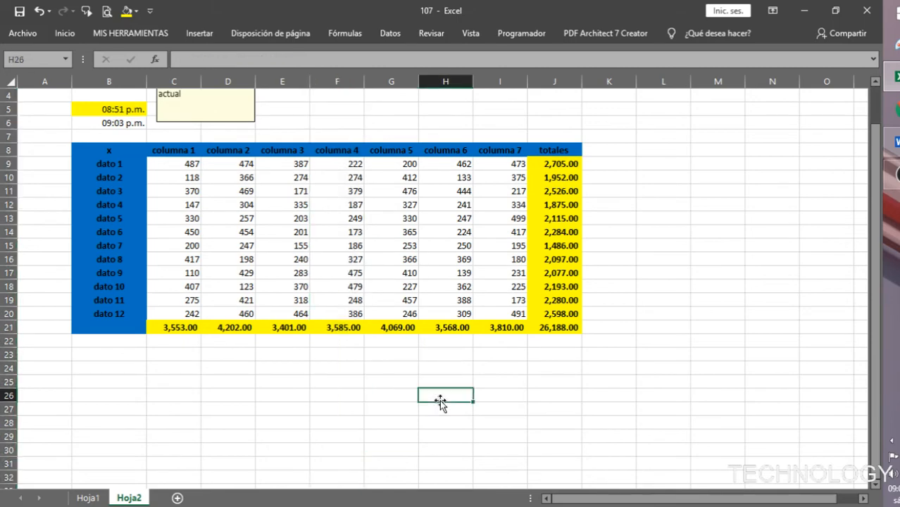
# Step: Select the entire columns E through G starting from the range E18:G18
pyautogui.click(321, 222)
pyautogui.scroll(-8, 323, 237)
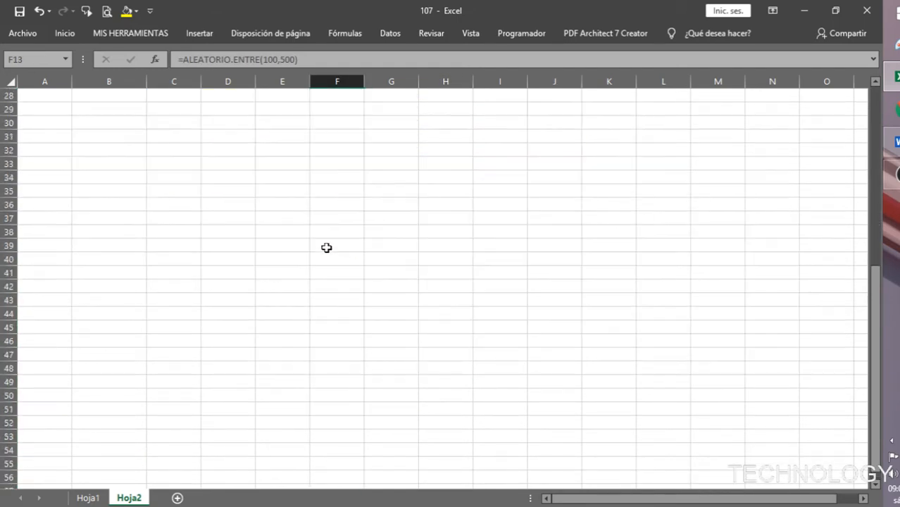
pyautogui.scroll(8, 342, 263)
pyautogui.moveTo(337, 383); pyautogui.dragTo(451, 383)
pyautogui.click(395, 195)
pyautogui.moveTo(303, 283); pyautogui.dragTo(398, 287)
pyautogui.hotkey('ctrl', 'space')
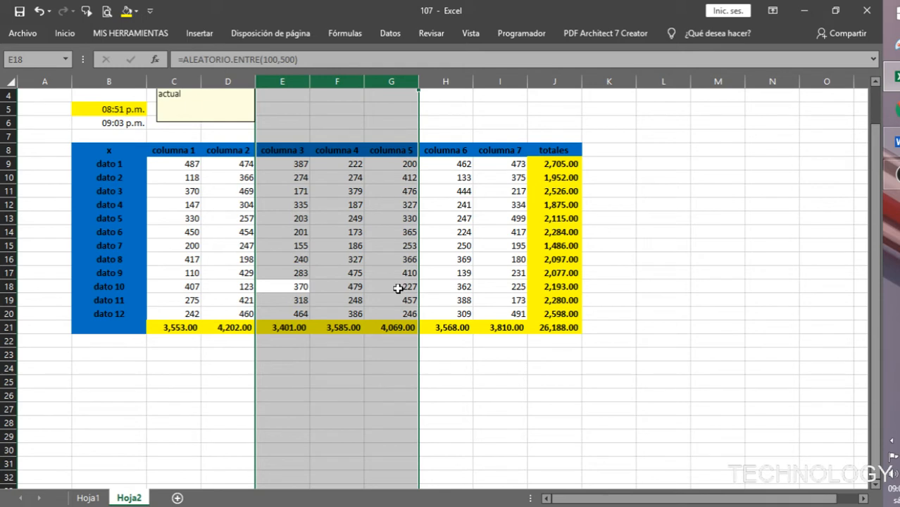
# Step: Select the entire rows 12 through 15 starting from the range C12:C15
pyautogui.moveTo(211, 206); pyautogui.dragTo(206, 259)
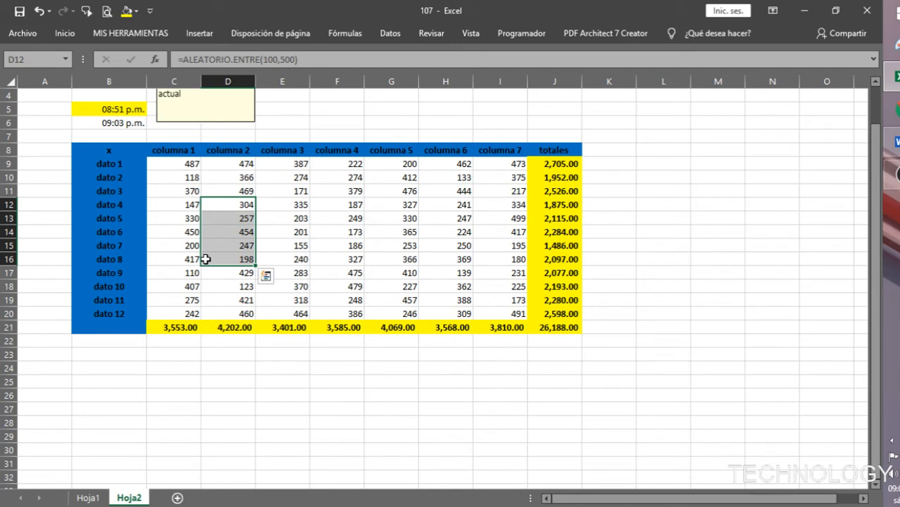
pyautogui.hotkey('ctrl', 'space')
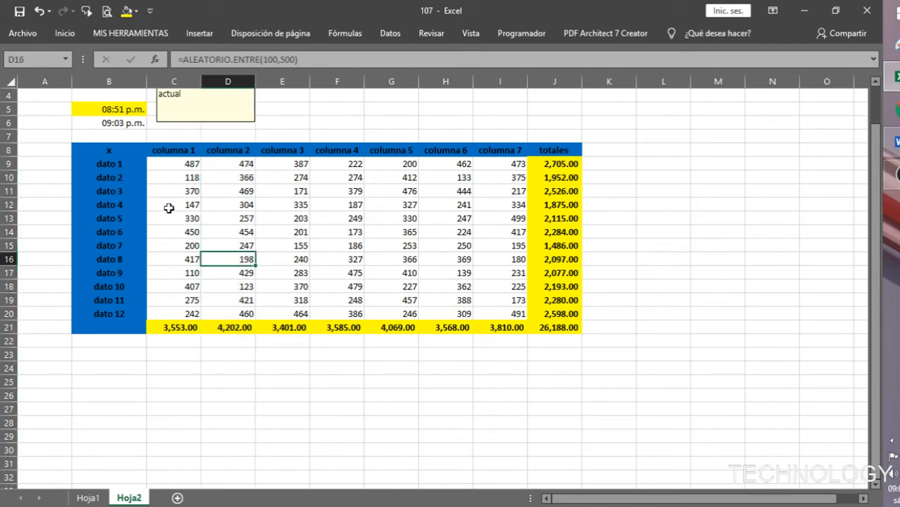
pyautogui.moveTo(170, 209); pyautogui.dragTo(162, 252)
pyautogui.hotkey('shift', 'space')
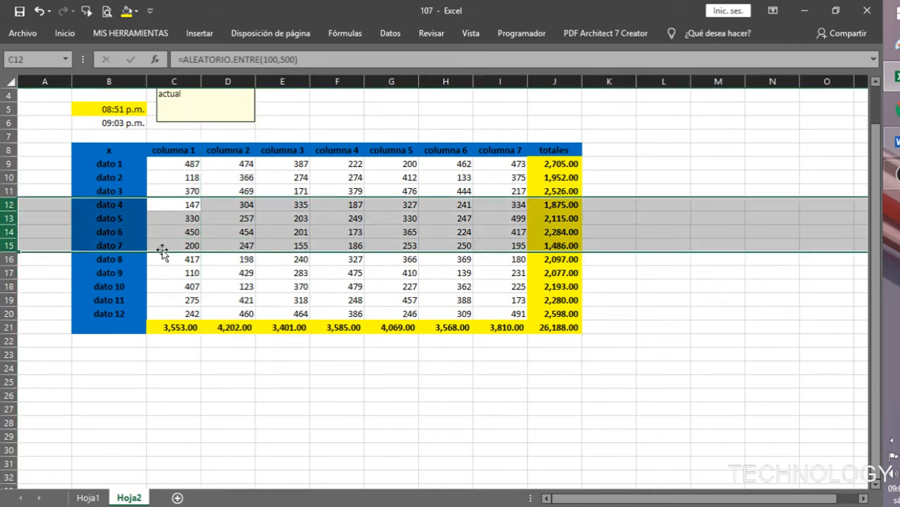
# Step: Select the whole of row 11 starting from cell C11
pyautogui.click(230, 216)
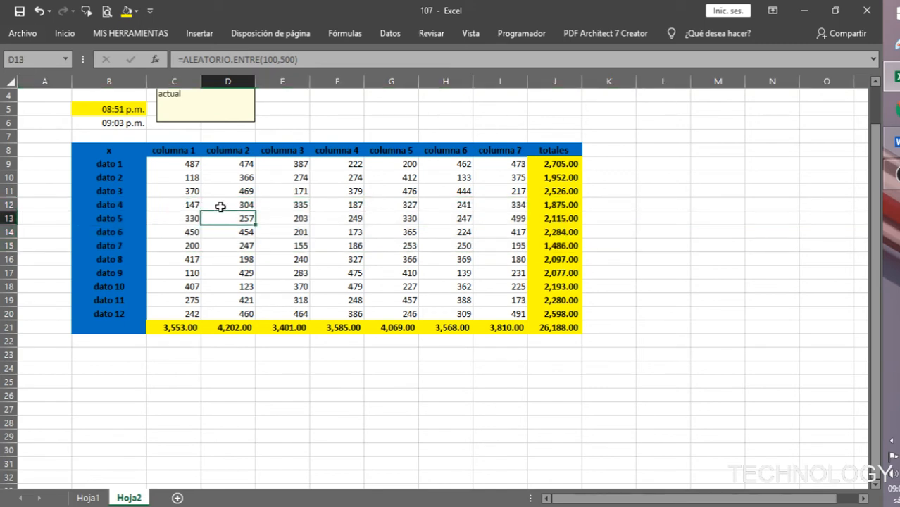
pyautogui.click(220, 206)
pyautogui.click(178, 194)
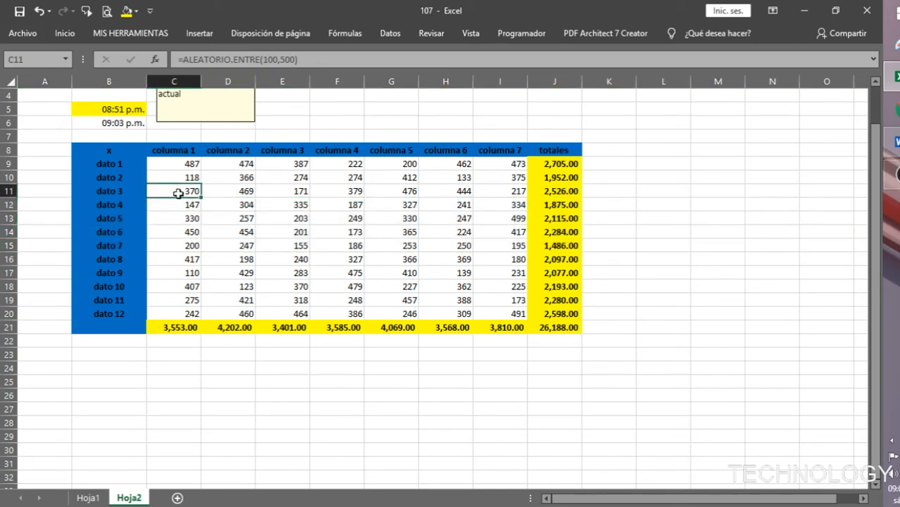
pyautogui.hotkey('shift', 'space')
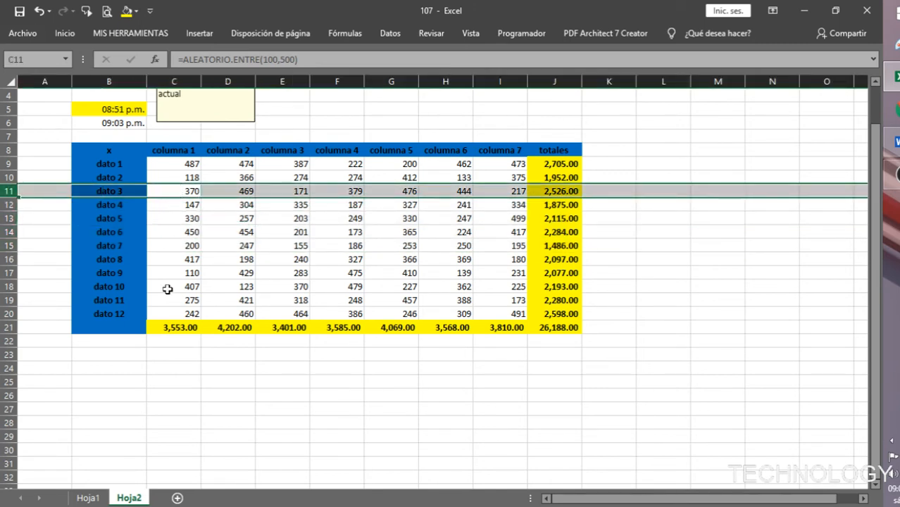
# Step: Select row 11 and column F in turn by their headings, and clear the selection
pyautogui.click(240, 433)
pyautogui.click(5, 190)
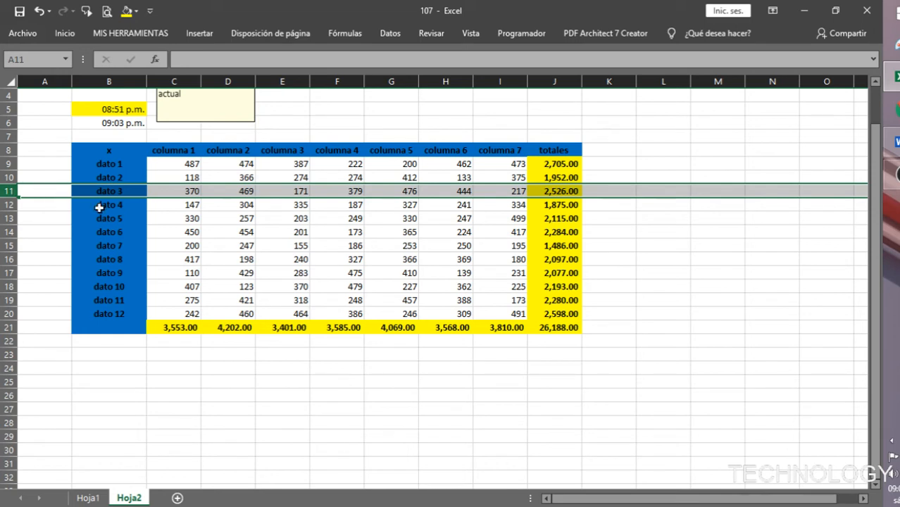
pyautogui.click(375, 134)
pyautogui.click(347, 80)
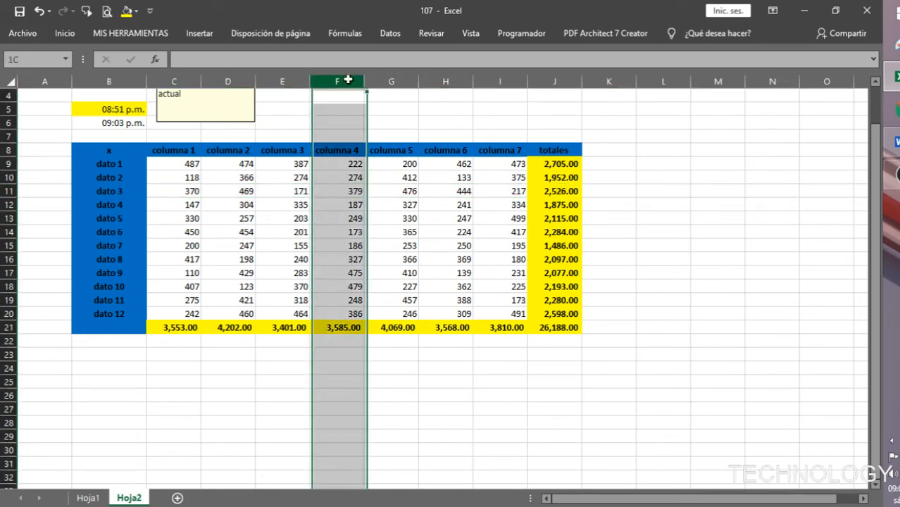
pyautogui.click(409, 231)
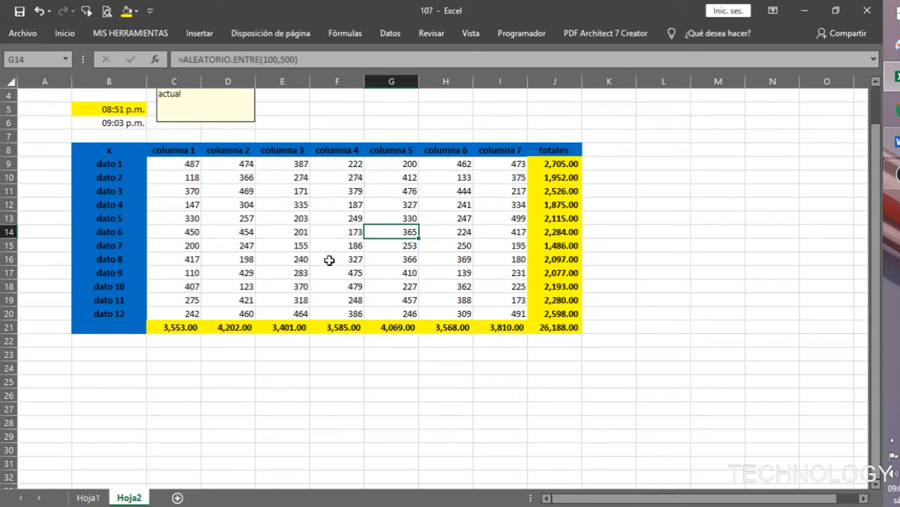
# Step: Check the entries for selecting the current row and inserting cells on Hoja1, and return to Hoja2
pyautogui.click(88, 497)
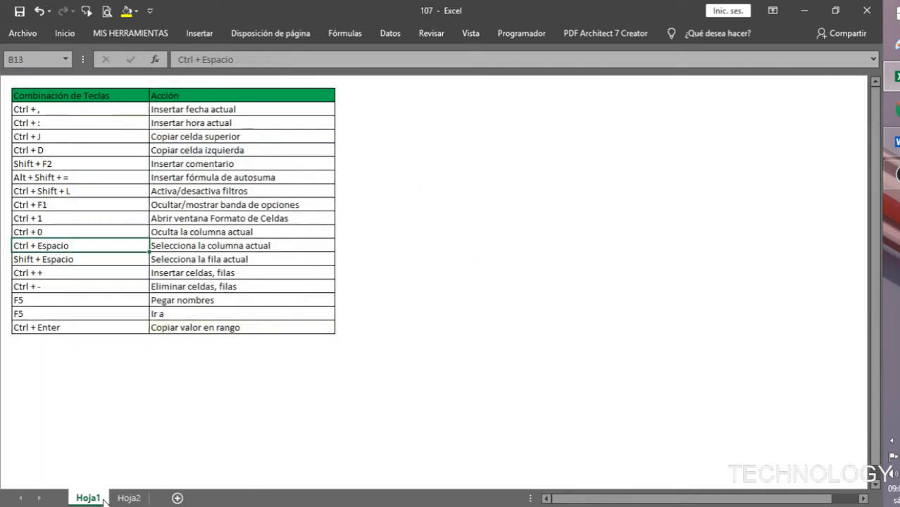
pyautogui.click(121, 262)
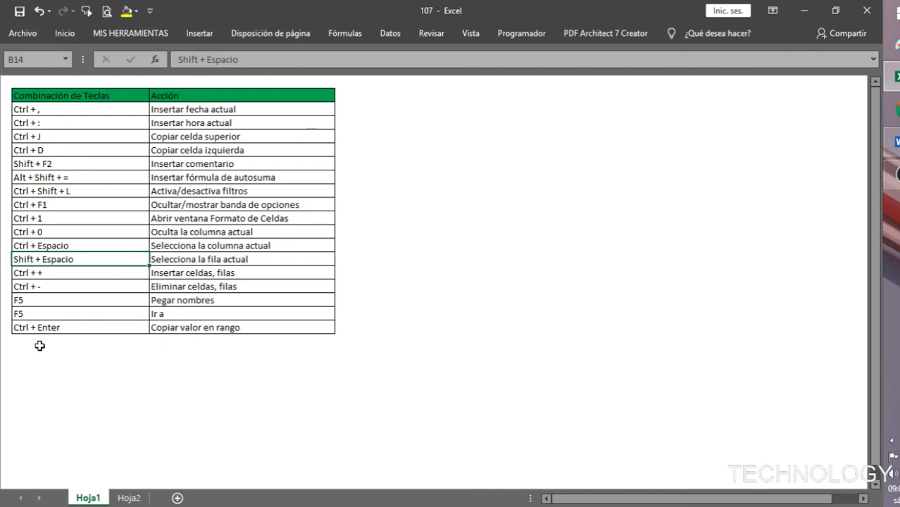
pyautogui.click(88, 273)
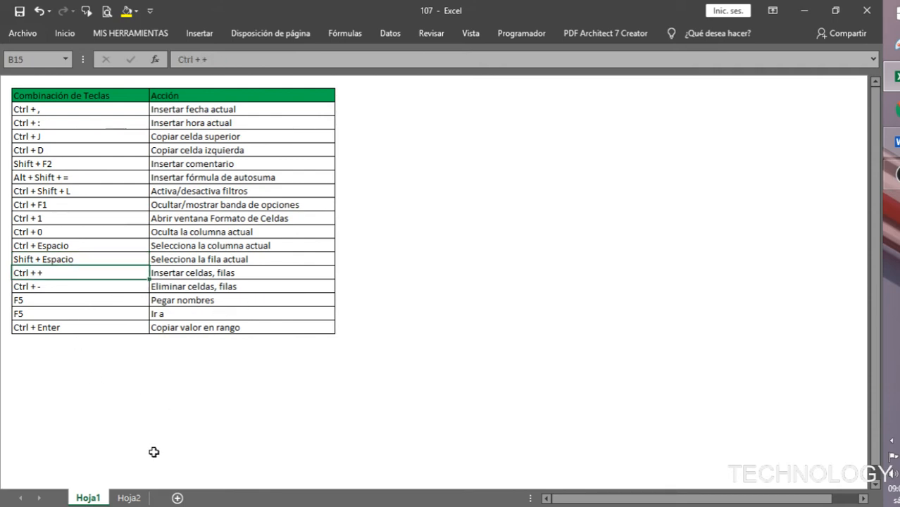
pyautogui.click(129, 498)
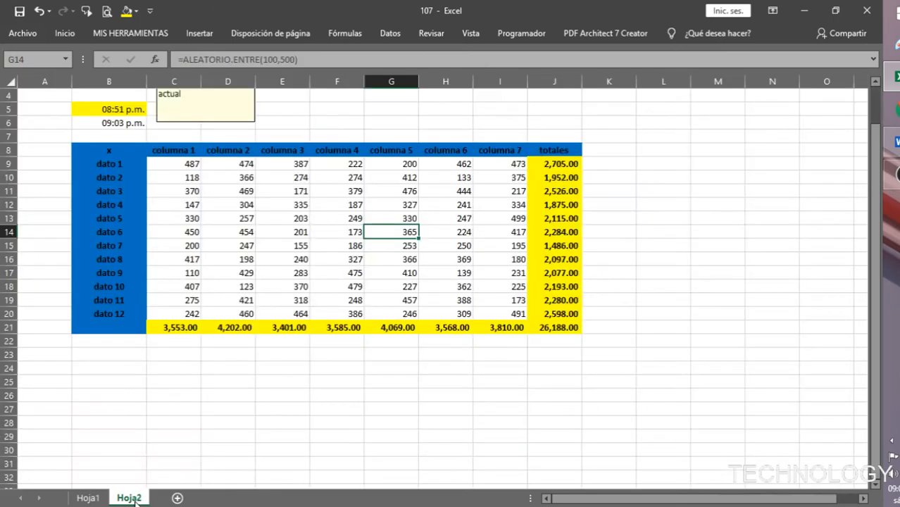
# Step: Select the whole of columns F and H in turn by their headings, and clear the selection
pyautogui.click(232, 422)
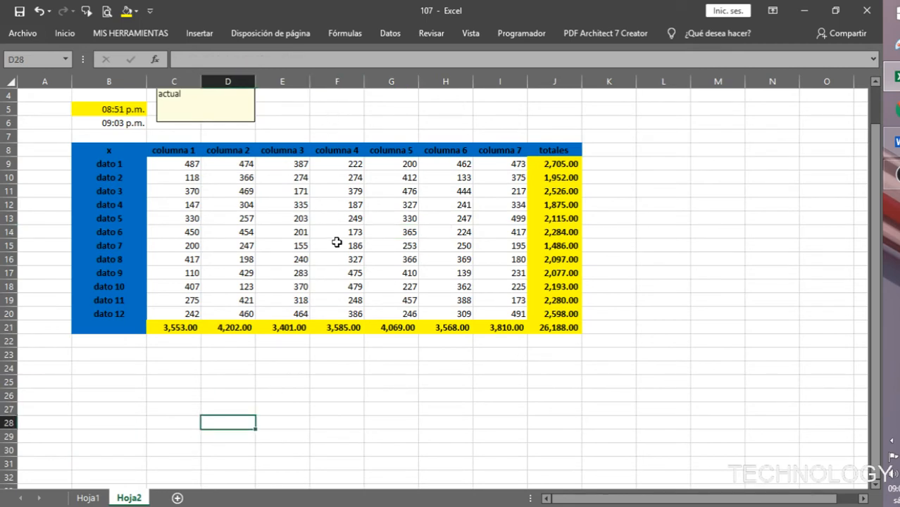
pyautogui.click(348, 218)
pyautogui.click(349, 203)
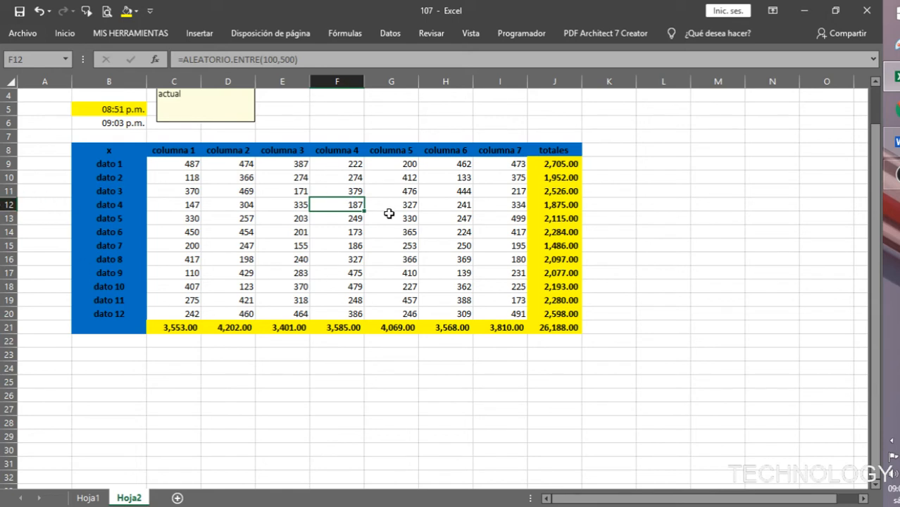
pyautogui.click(339, 75)
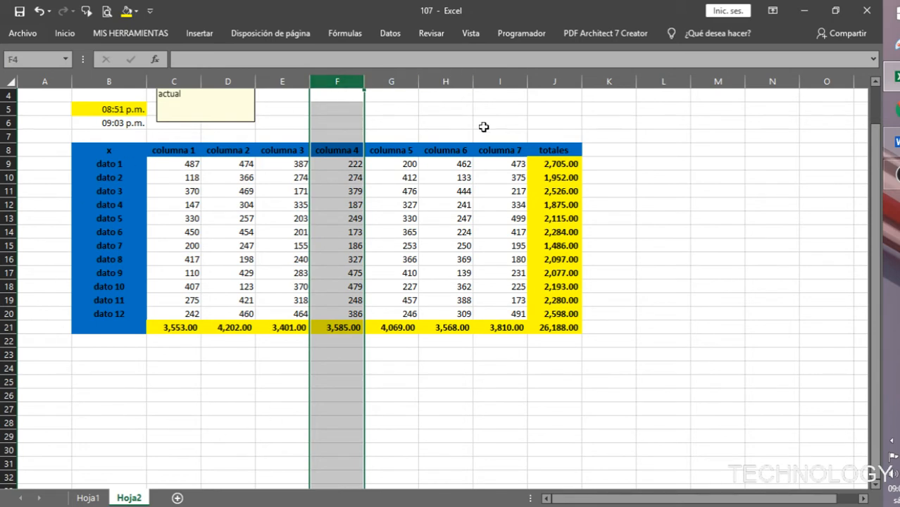
pyautogui.click(407, 274)
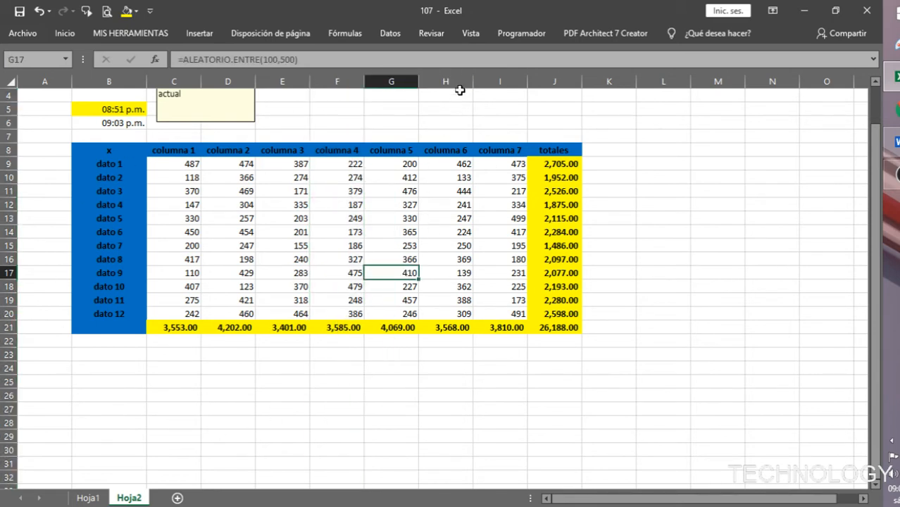
pyautogui.click(461, 79)
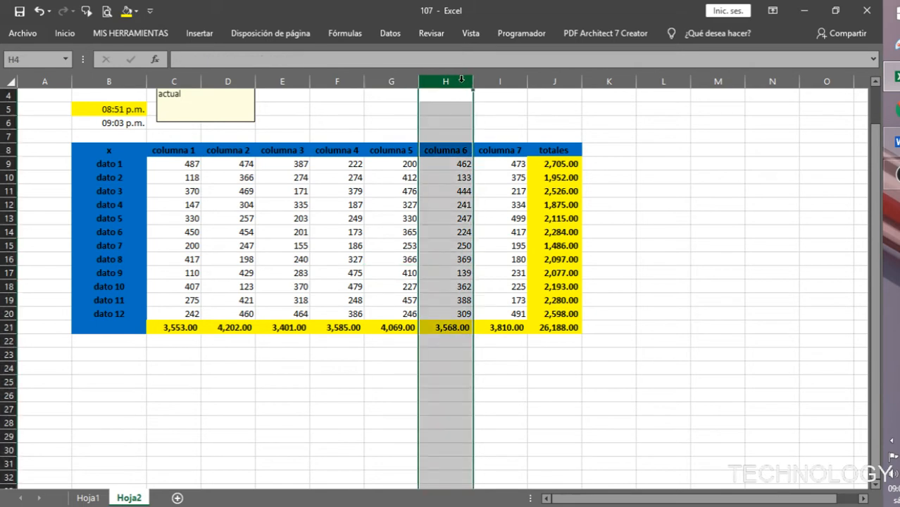
pyautogui.click(95, 198)
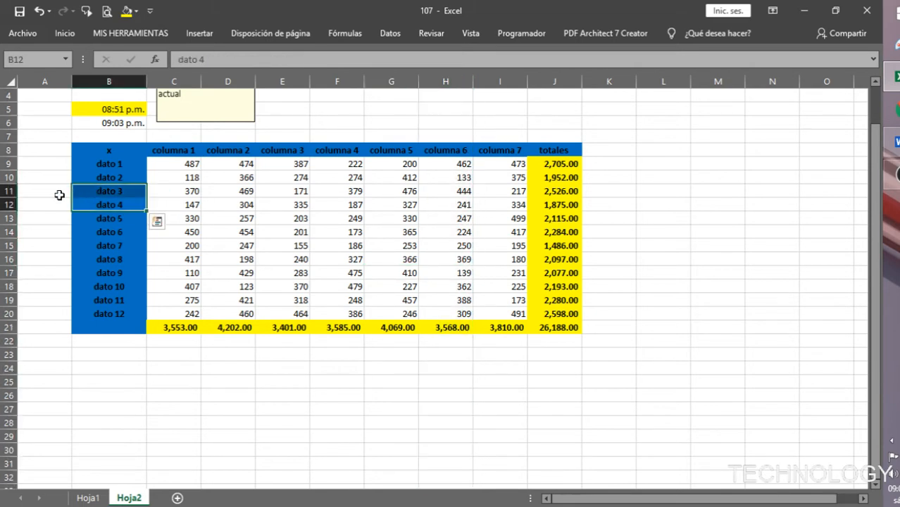
# Step: Select the whole of row 12 by its heading, and clear the selection
pyautogui.click(7, 204)
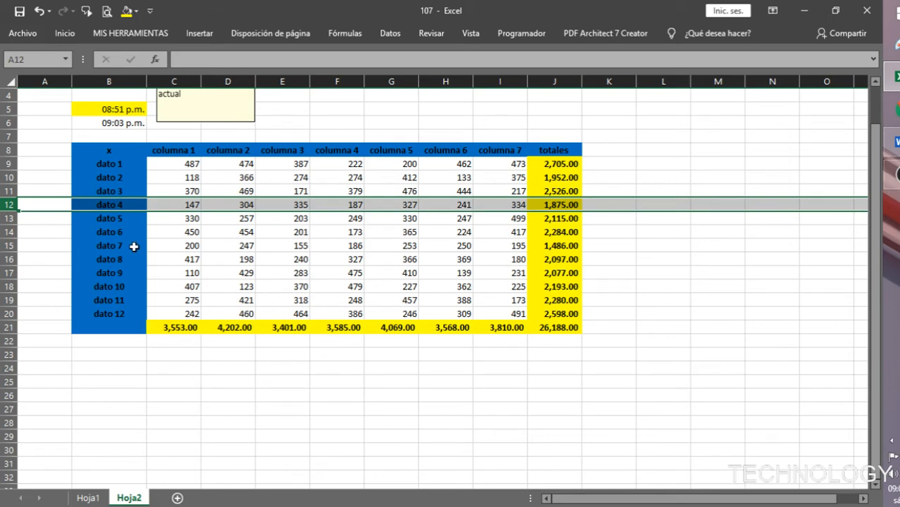
pyautogui.click(220, 261)
pyautogui.click(7, 204)
pyautogui.click(422, 220)
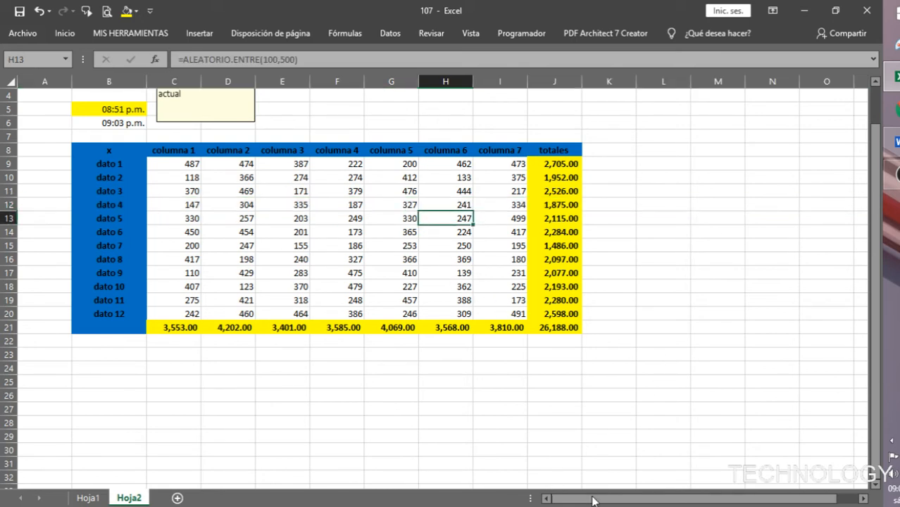
pyautogui.moveTo(593, 498); pyautogui.dragTo(886, 497)
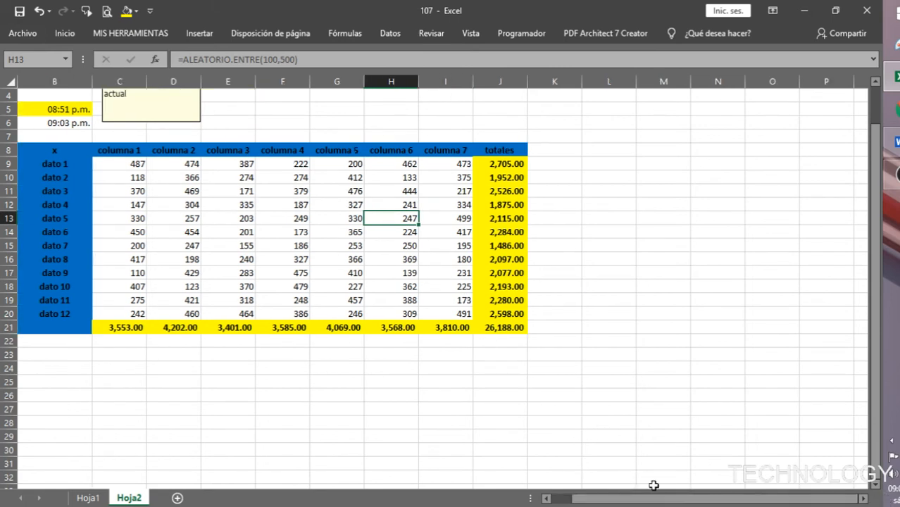
pyautogui.moveTo(655, 499); pyautogui.dragTo(567, 499)
# Step: Insert an empty row above the dato 4 row, starting from cell E12
pyautogui.click(275, 205)
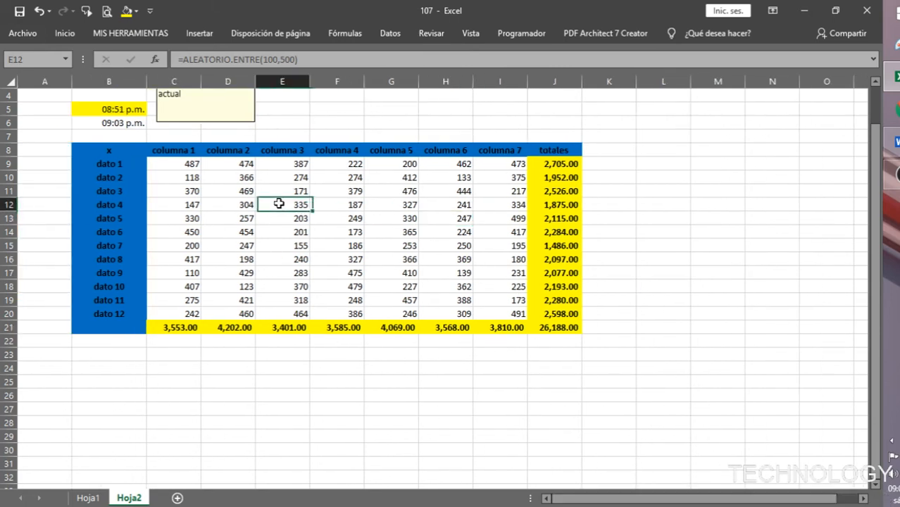
pyautogui.hotkey('shift', 'space')
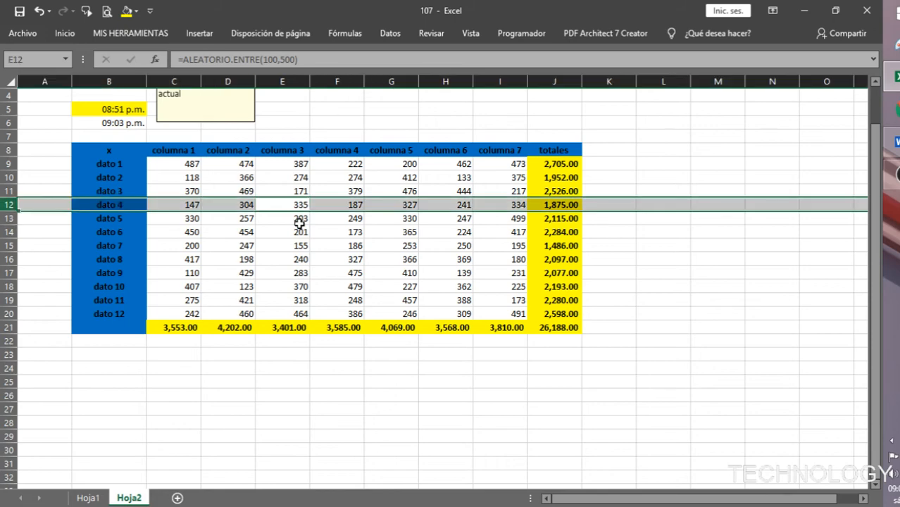
pyautogui.hotkey('ctrl', '+')
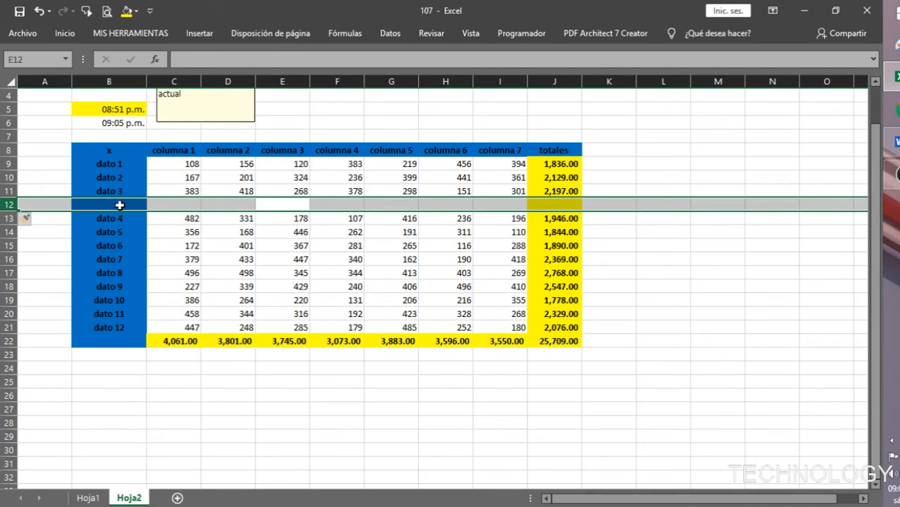
pyautogui.click(300, 243)
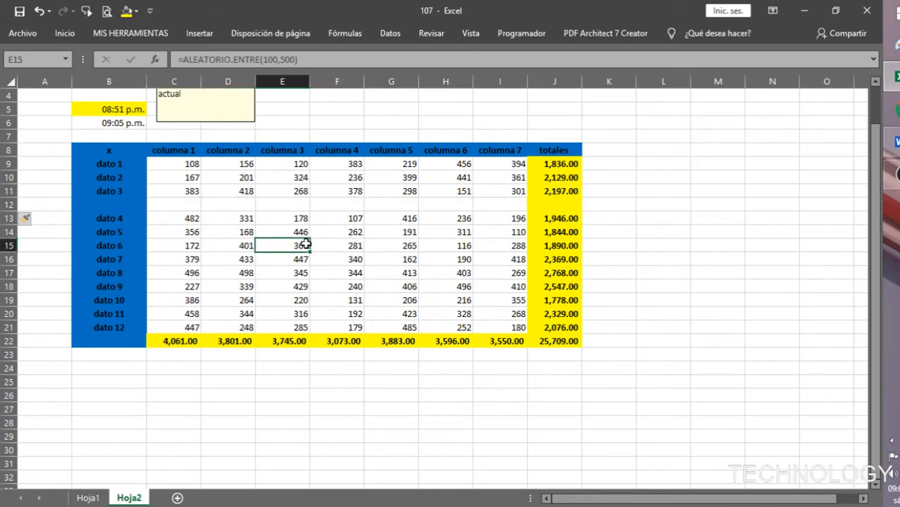
# Step: Insert an empty column before columna 4, starting from cell F13
pyautogui.click(351, 228)
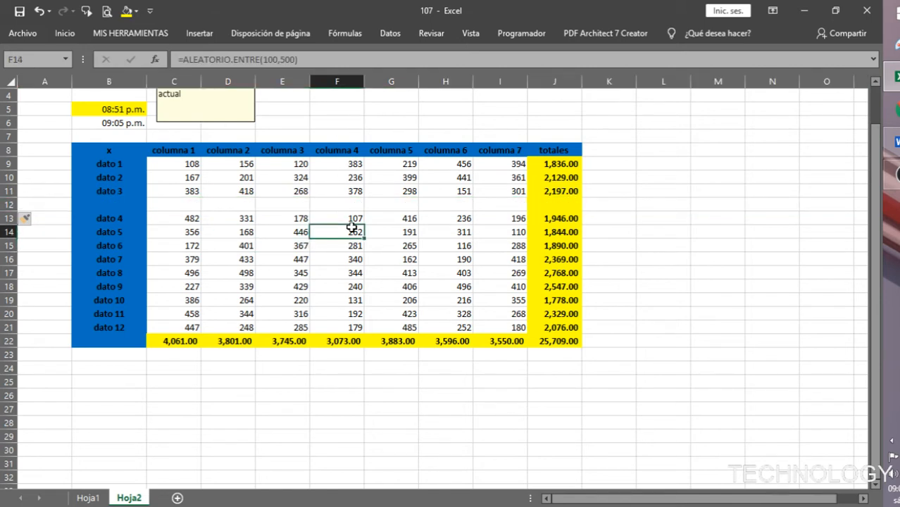
pyautogui.click(356, 218)
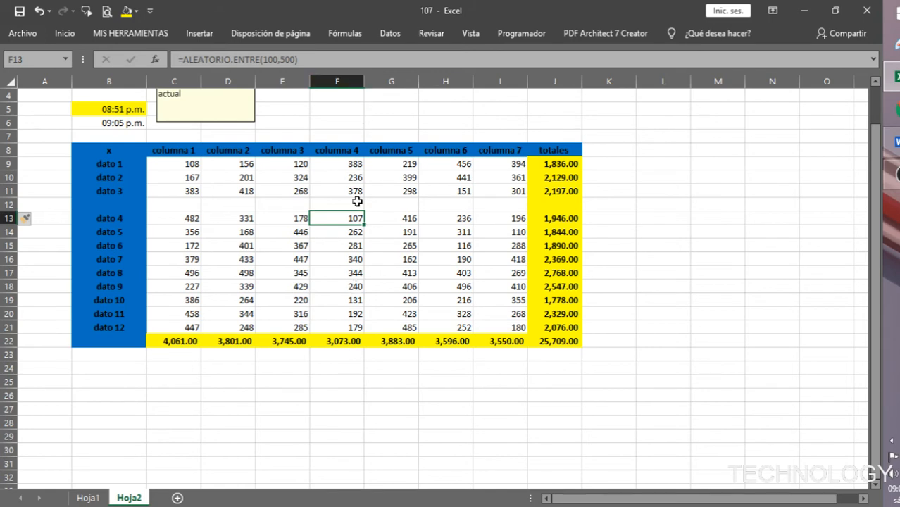
pyautogui.hotkey('ctrl', 'space')
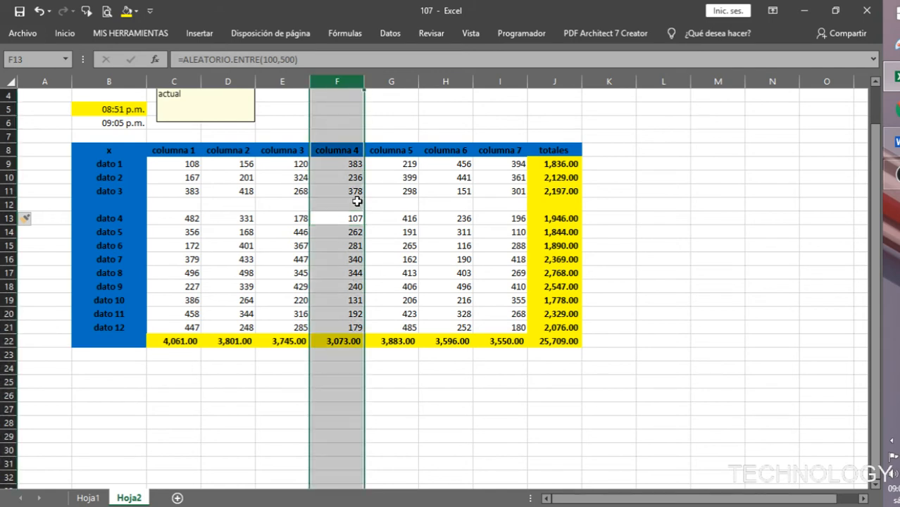
pyautogui.hotkey('ctrl', '+')
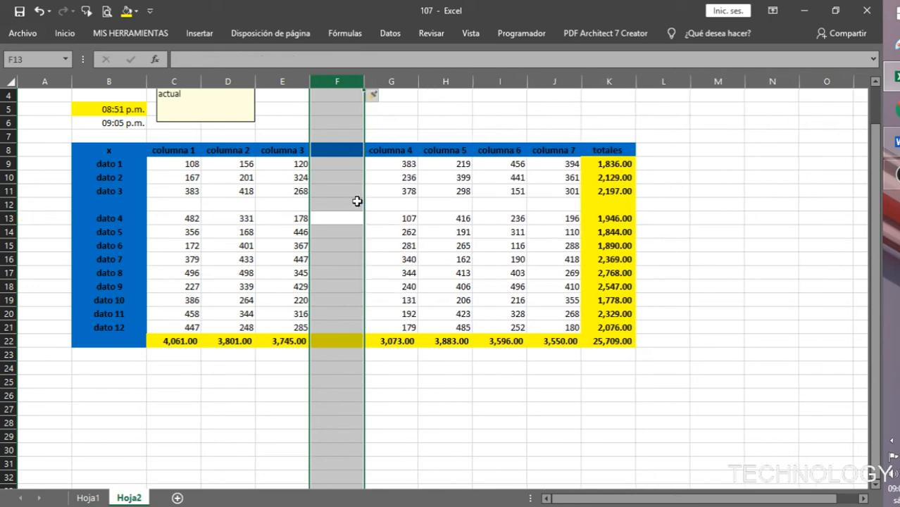
pyautogui.click(381, 284)
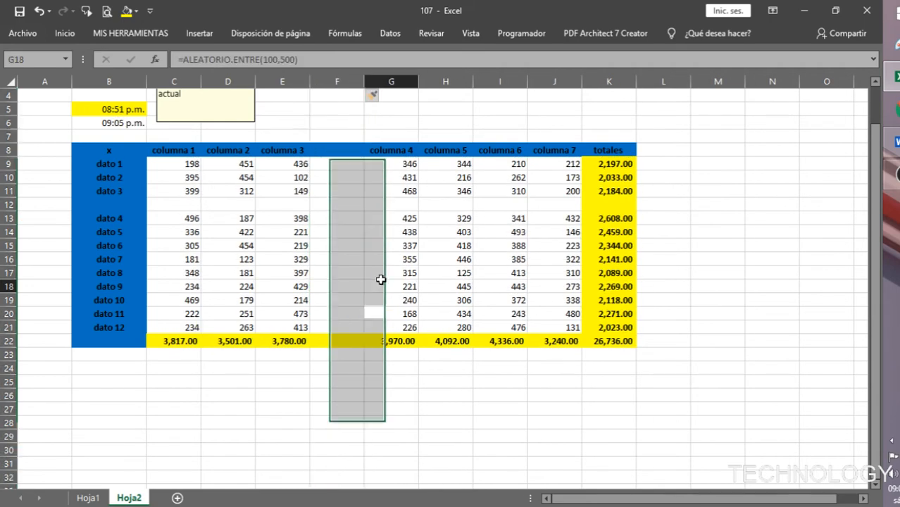
pyautogui.click(344, 214)
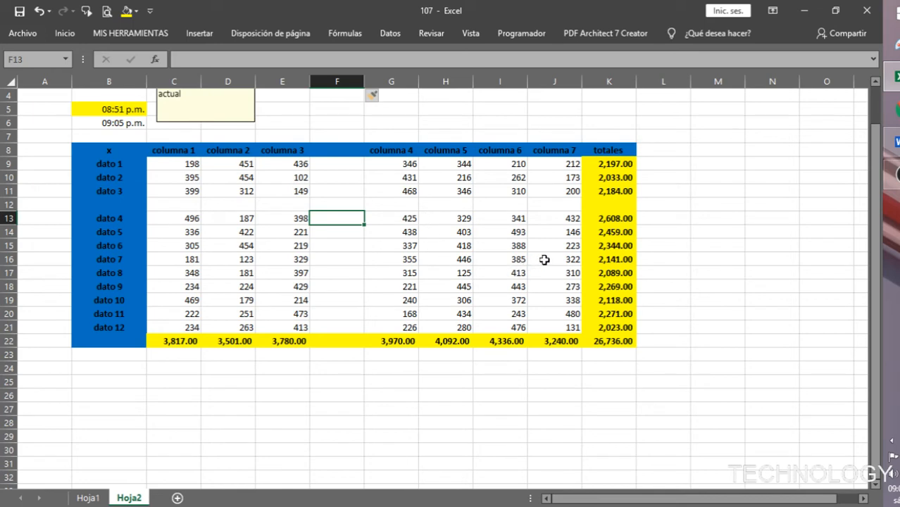
# Step: Insert three empty columns before columna 5, starting from the range H16:J16
pyautogui.moveTo(539, 259); pyautogui.dragTo(467, 259)
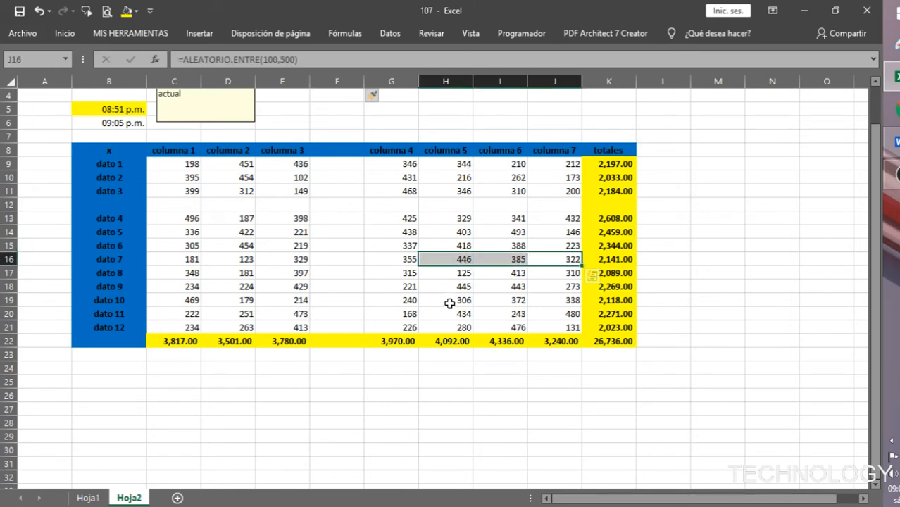
pyautogui.hotkey('ctrl', 'space')
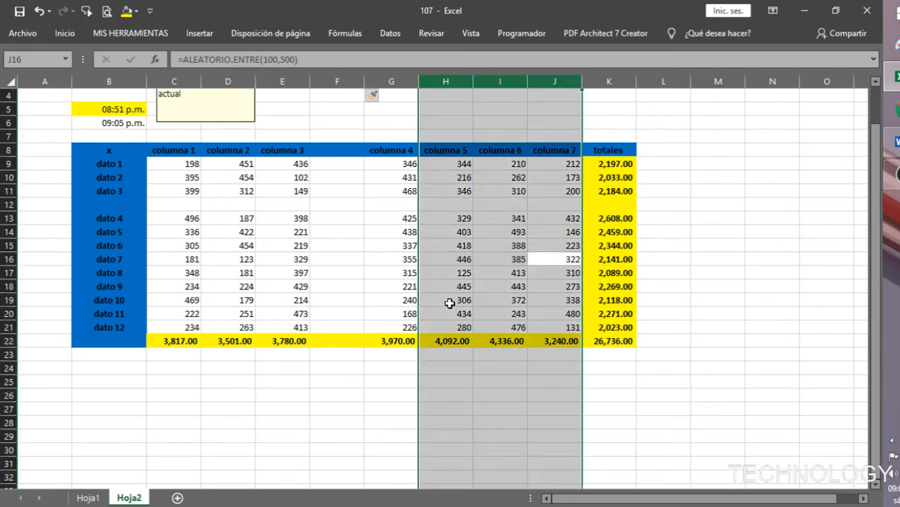
pyautogui.hotkey('ctrl', '+')
pyautogui.click(532, 167)
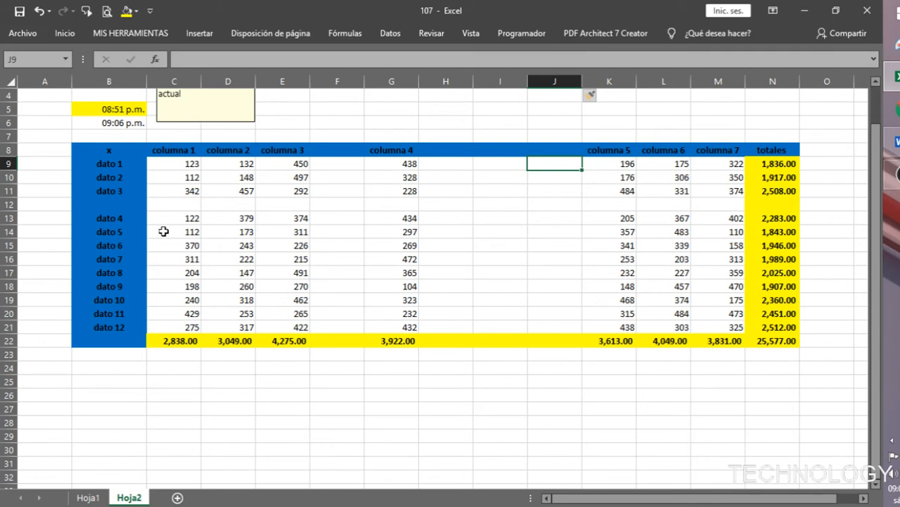
# Step: Insert four empty rows above the dato 5 row, starting from the range C14:C17
pyautogui.moveTo(167, 233); pyautogui.dragTo(166, 274)
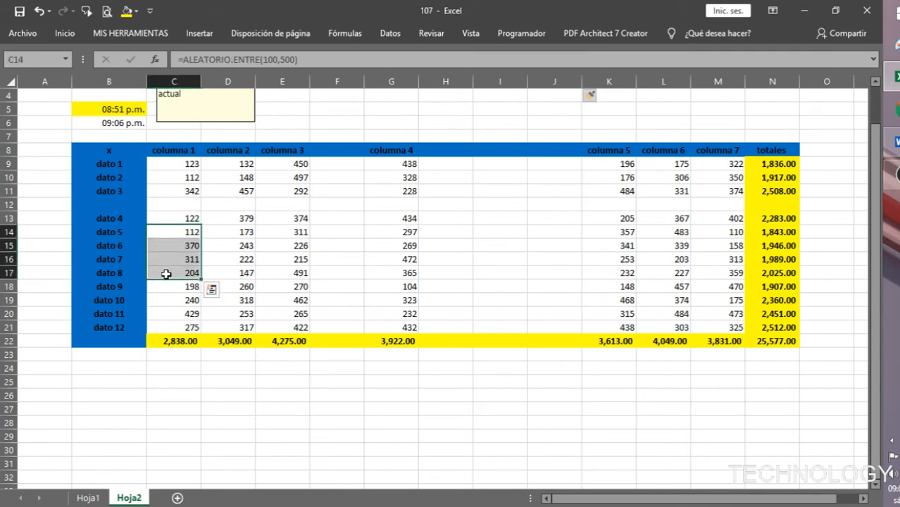
pyautogui.hotkey('shift', 'space')
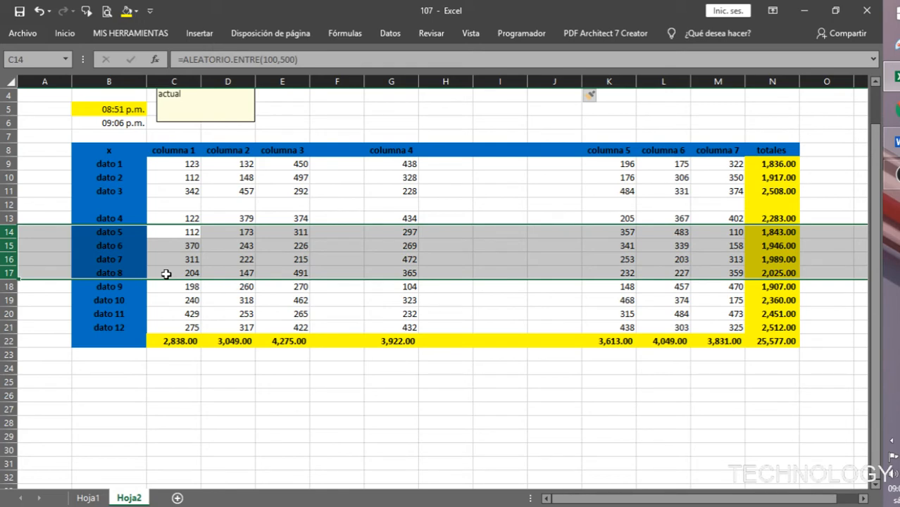
pyautogui.hotkey('ctrl', '+')
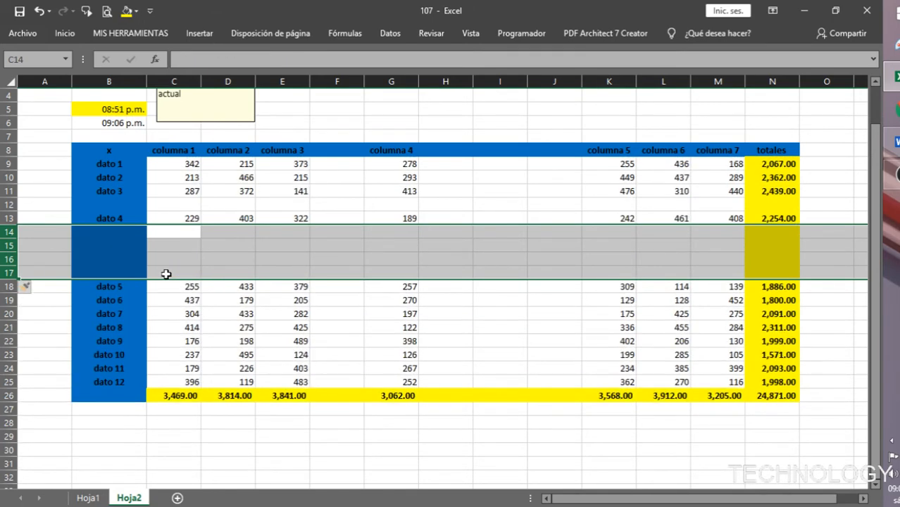
pyautogui.click(331, 271)
pyautogui.click(160, 241)
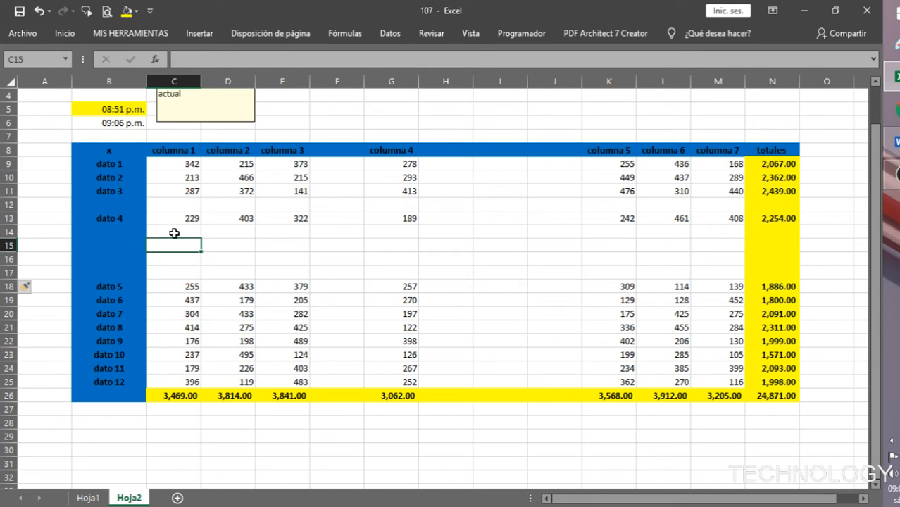
# Step: Delete the empty column F between columna 3 and columna 4, starting from cell F9
pyautogui.click(338, 161)
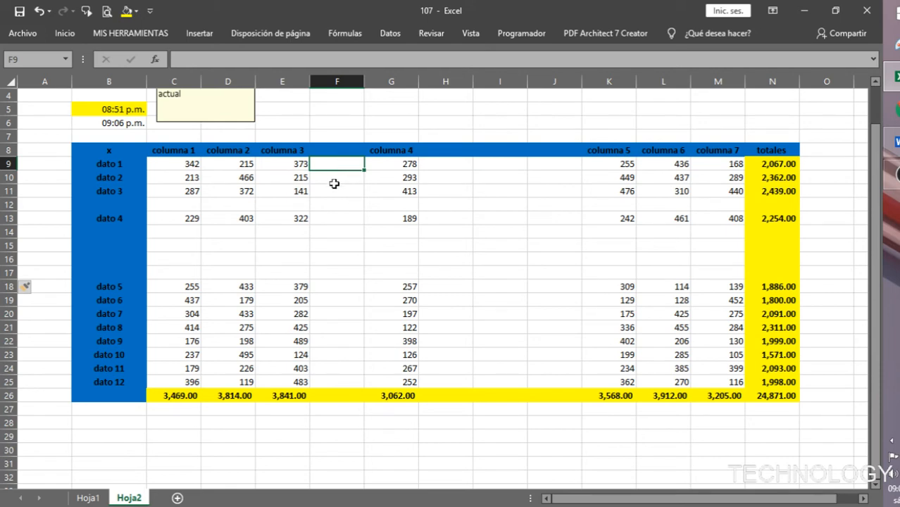
pyautogui.hotkey('ctrl', 'space')
pyautogui.hotkey('ctrl', '-')
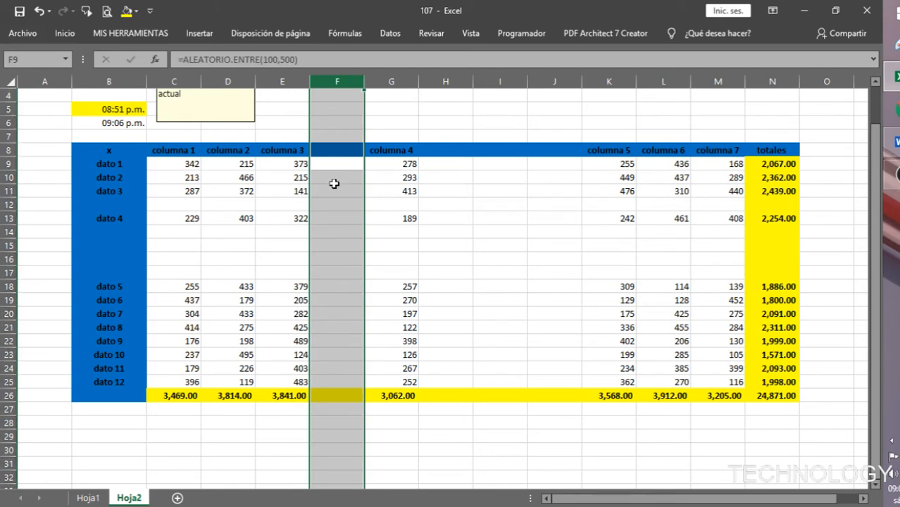
pyautogui.click(398, 173)
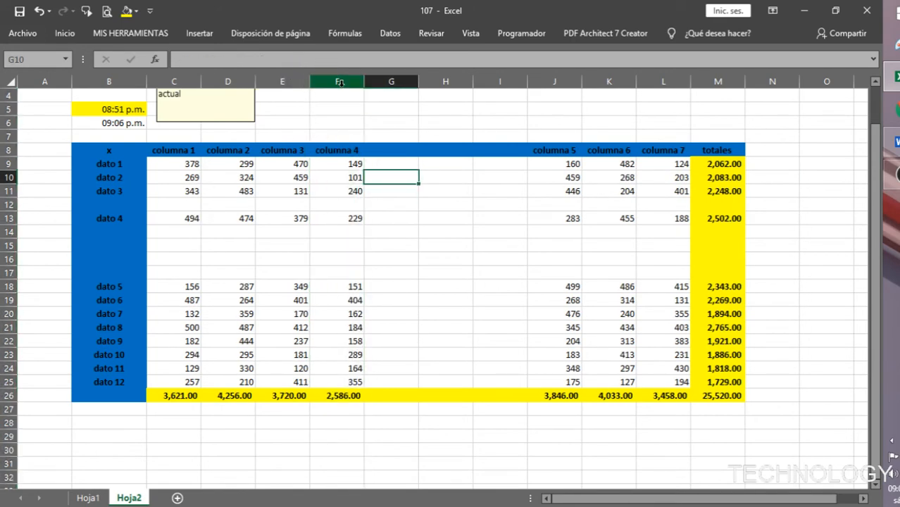
# Step: Delete the three empty columns G through I between columna 4 and columna 5
pyautogui.moveTo(386, 164); pyautogui.dragTo(511, 164)
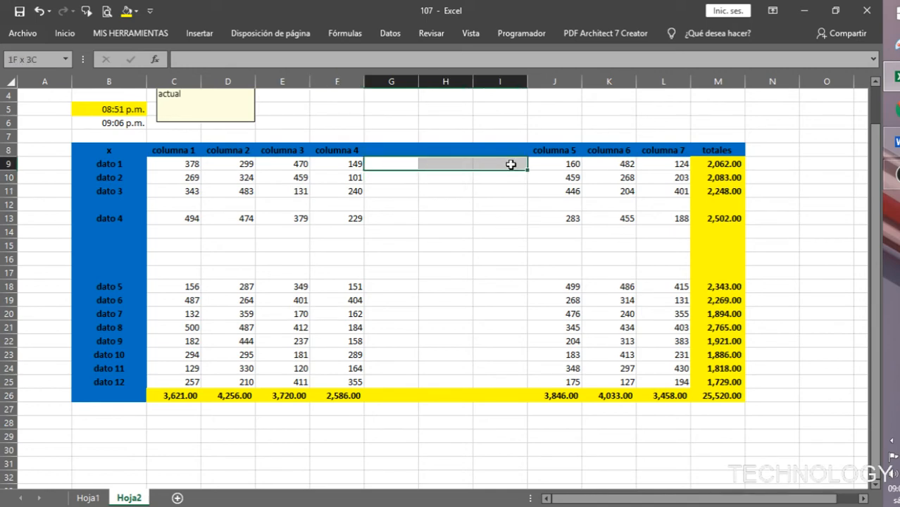
pyautogui.hotkey('ctrl', 'space')
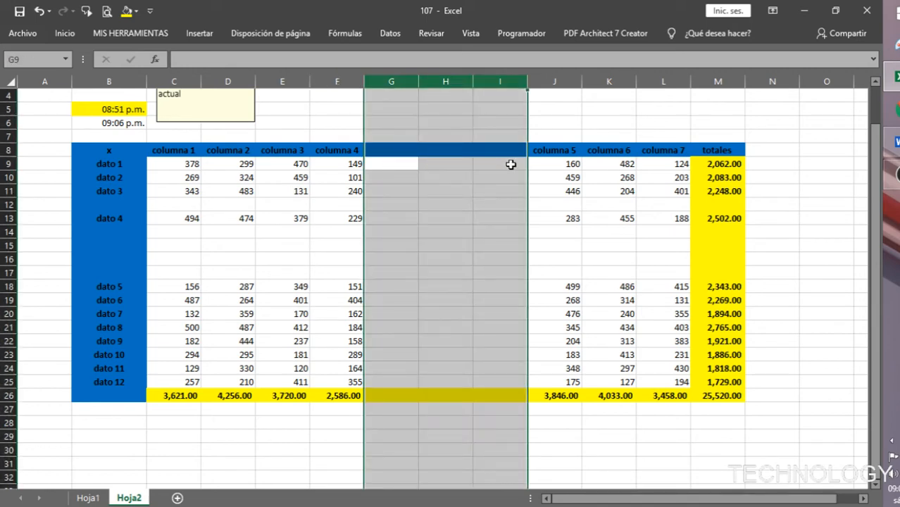
pyautogui.hotkey('ctrl', '-')
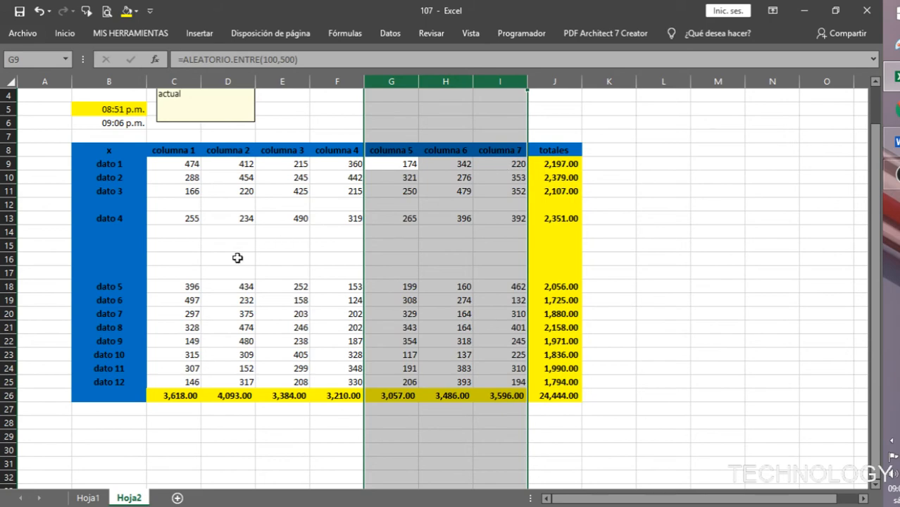
# Step: Delete the four empty rows 14 through 17 between dato 4 and dato 5
pyautogui.moveTo(197, 231); pyautogui.dragTo(198, 275)
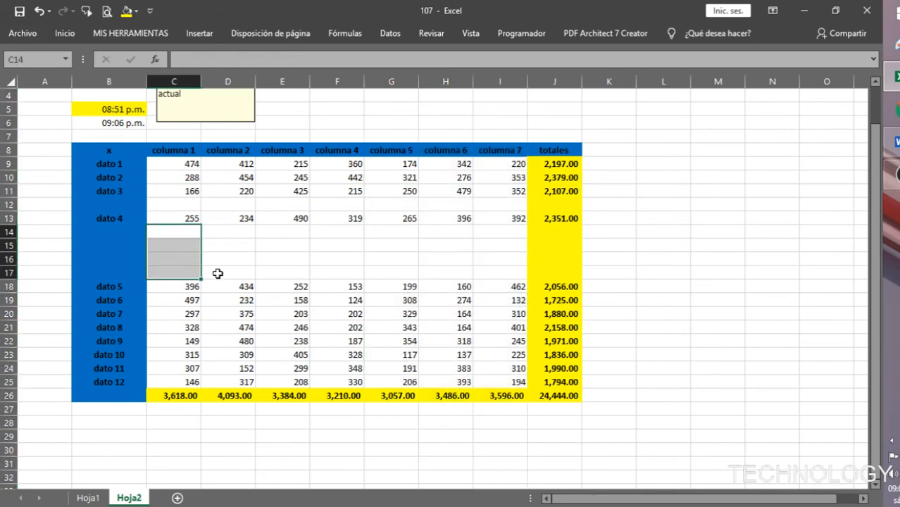
pyautogui.hotkey('shift', 'space')
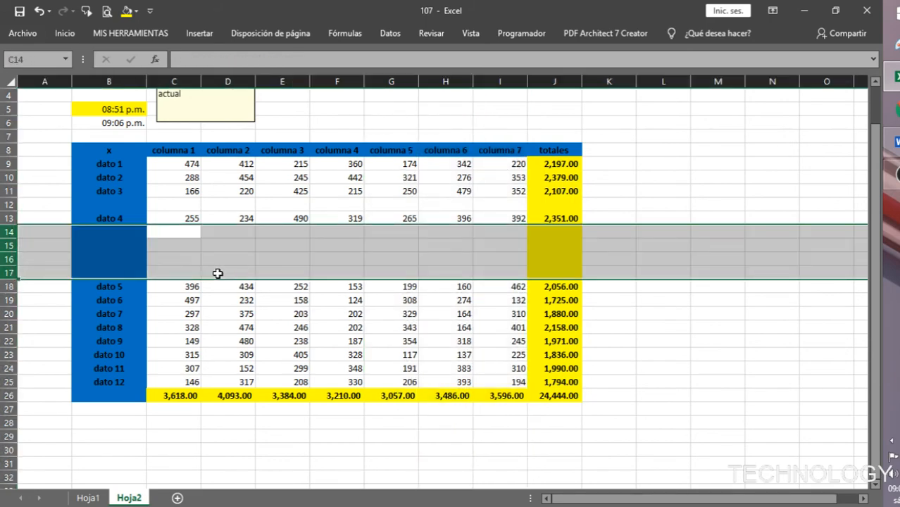
pyautogui.hotkey('ctrl', '-')
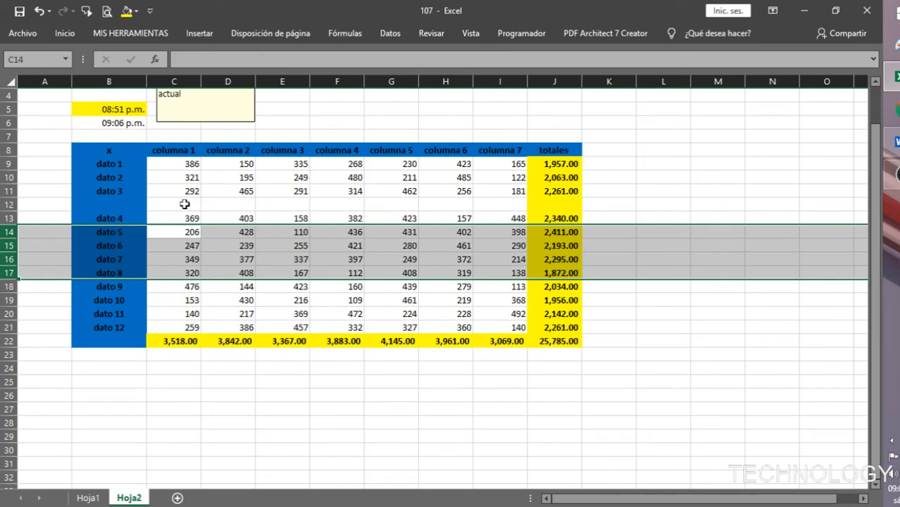
# Step: Delete the empty row 12 between the dato 3 and dato 4 rows
pyautogui.click(183, 205)
pyautogui.hotkey('shift', 'space')
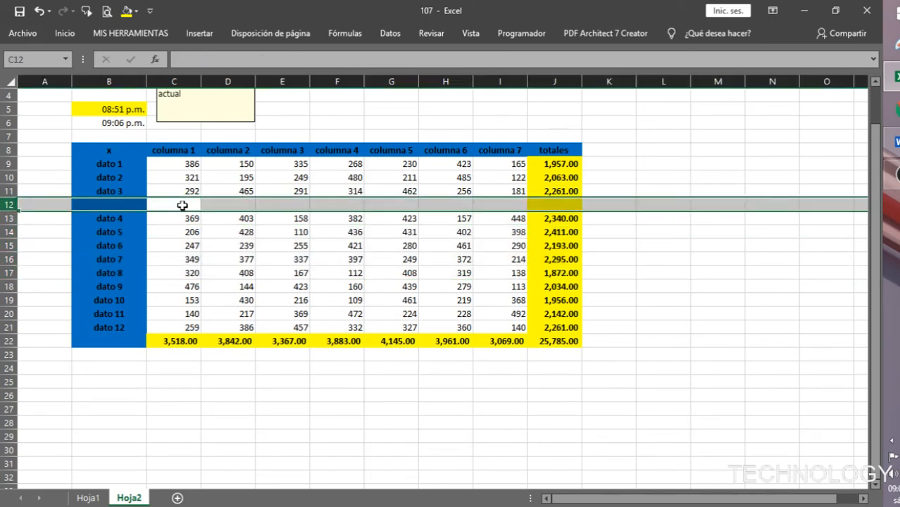
pyautogui.hotkey('ctrl', '-')
pyautogui.click(326, 420)
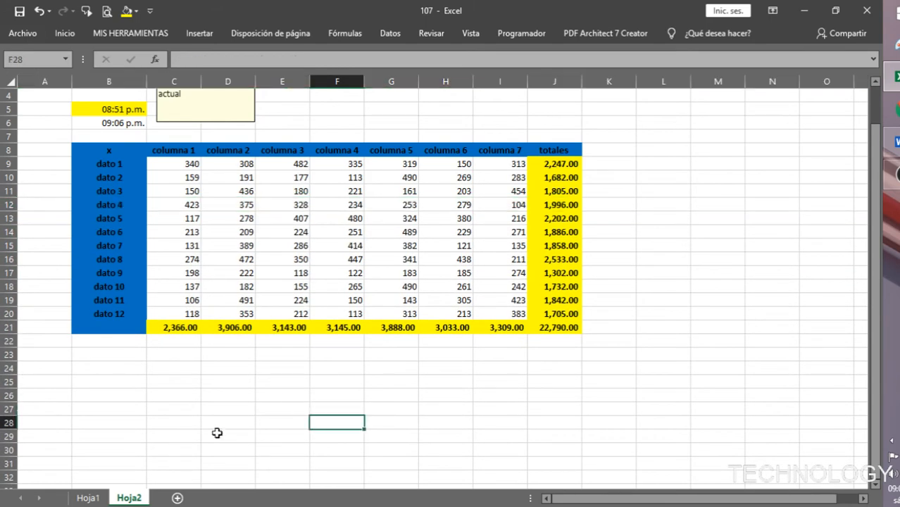
# Step: Review the delete shortcut and the two F5 entries, Pegar nombres and Ir a, in the Hoja1 shortcut list against the Hoja2 table
pyautogui.click(92, 498)
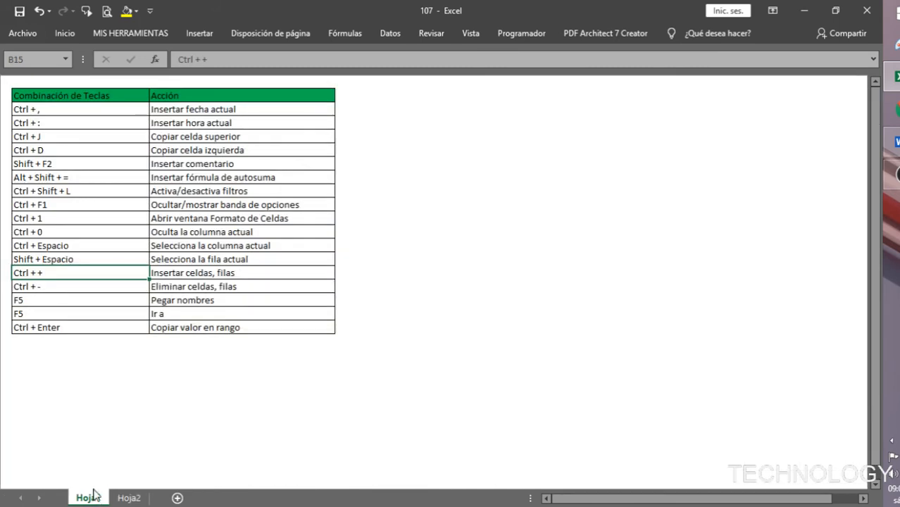
pyautogui.click(99, 288)
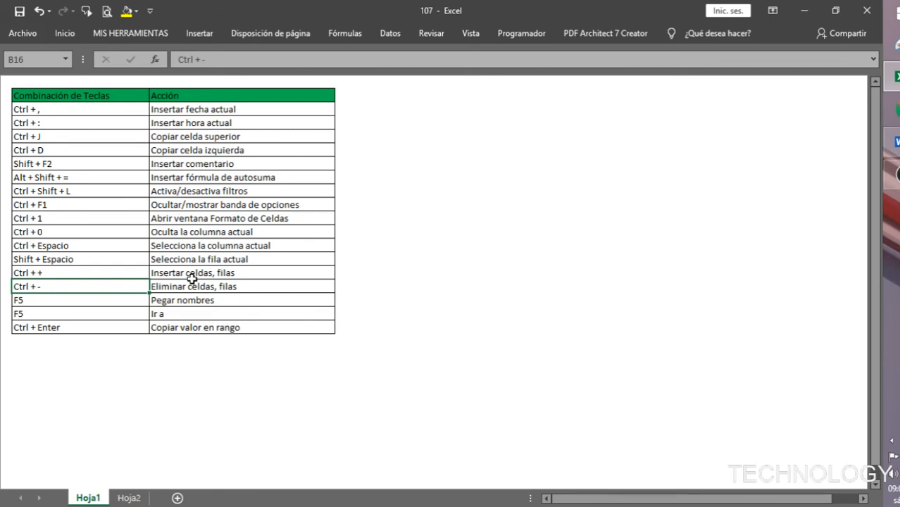
pyautogui.click(70, 301)
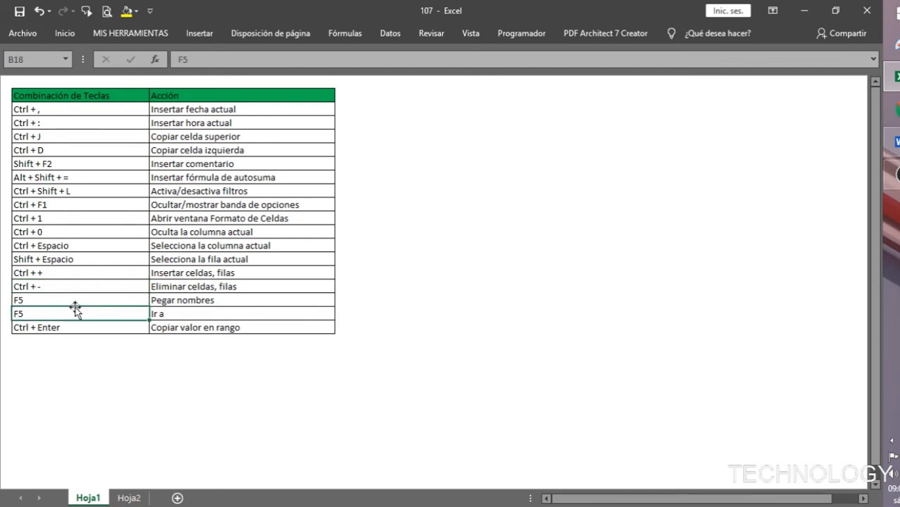
pyautogui.moveTo(85, 301); pyautogui.dragTo(94, 313)
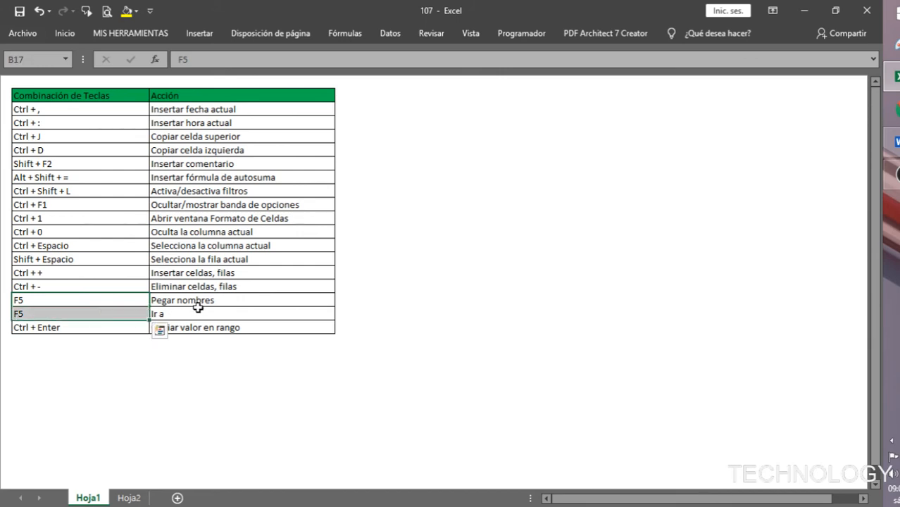
pyautogui.moveTo(203, 304); pyautogui.dragTo(206, 316)
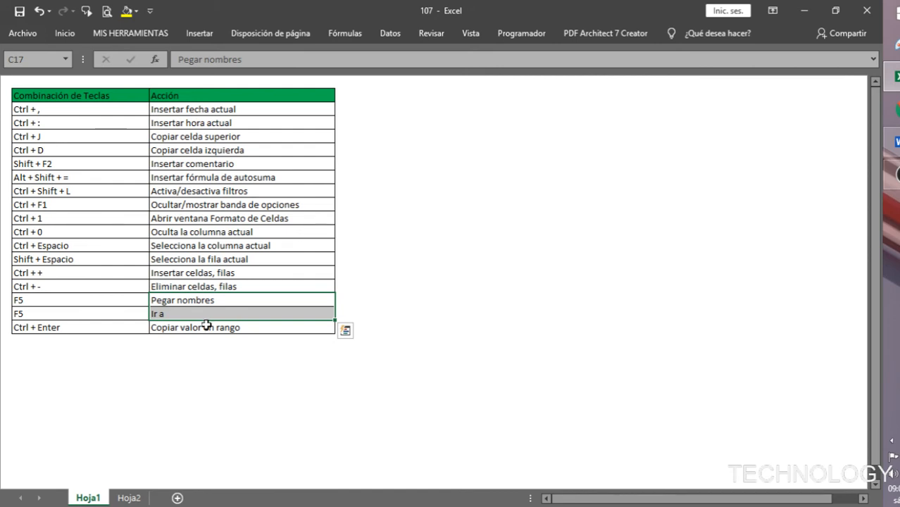
pyautogui.click(129, 498)
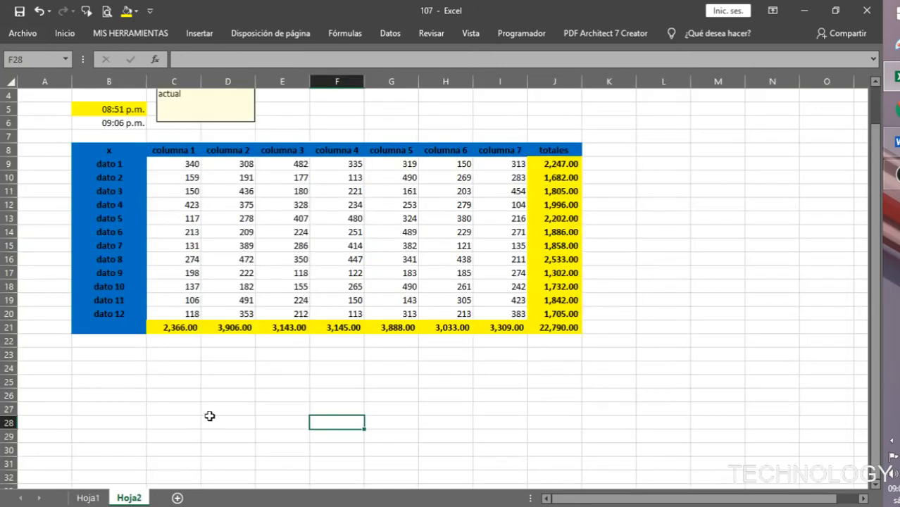
pyautogui.scroll(1, 218, 415)
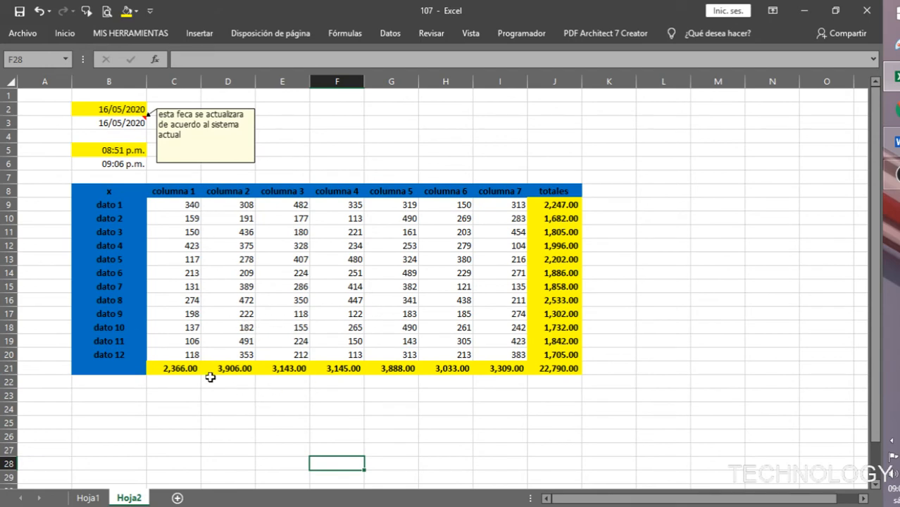
pyautogui.click(164, 193)
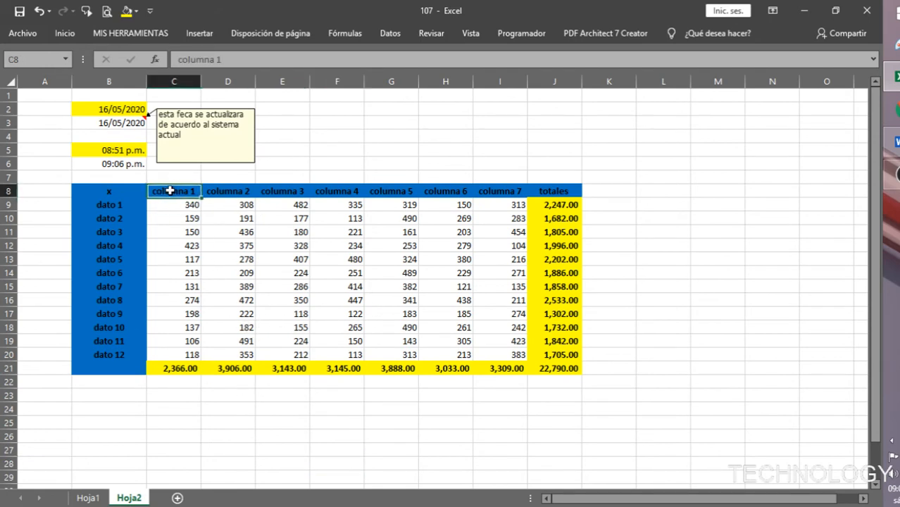
pyautogui.click(102, 500)
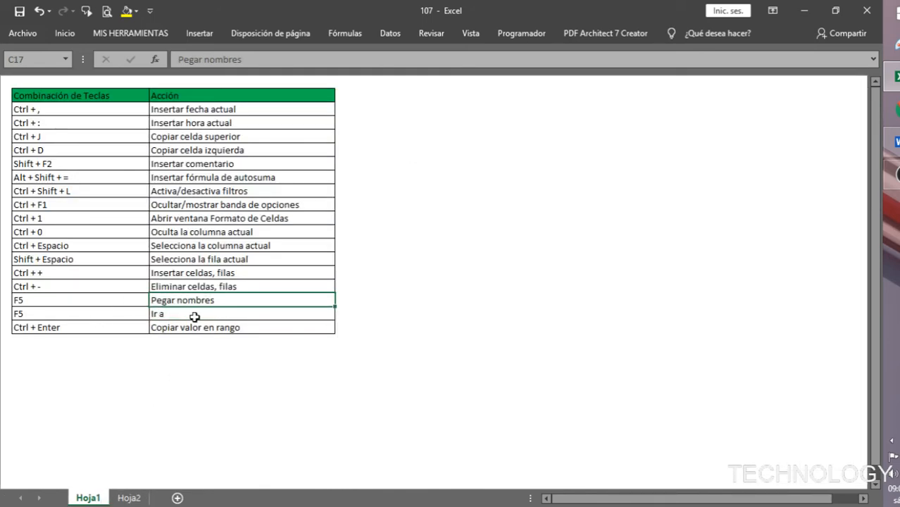
pyautogui.click(129, 498)
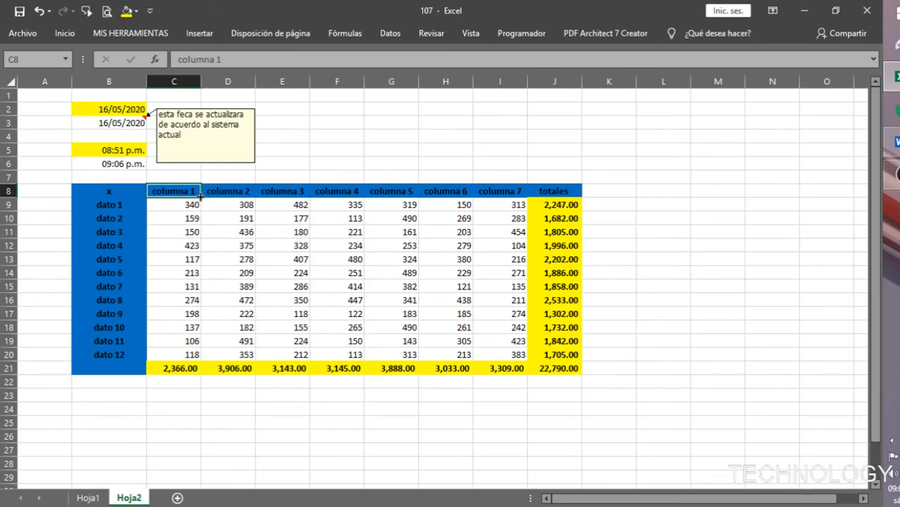
# Step: Create range names from the selection C8:I20 on Hoja2, replacing the existing definitions of columna_1 through columna_7
pyautogui.moveTo(182, 190); pyautogui.dragTo(500, 355)
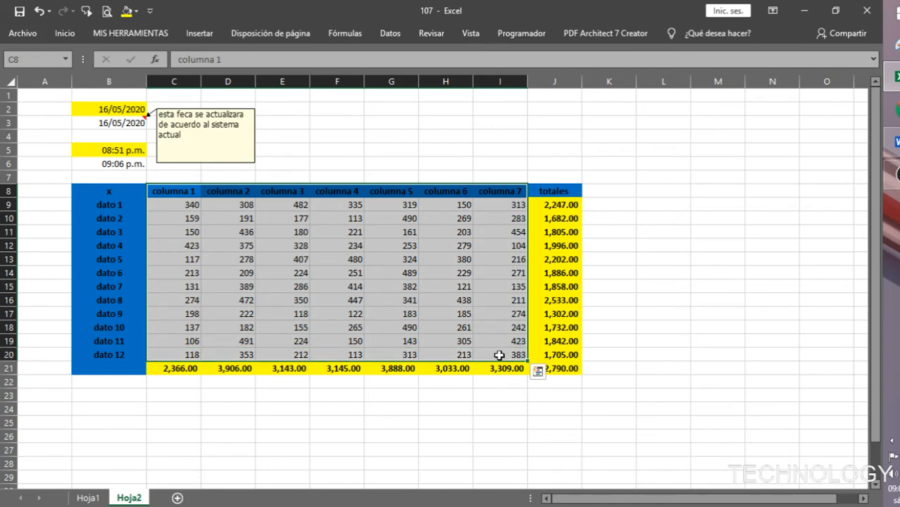
pyautogui.click(389, 33)
pyautogui.click(356, 37)
pyautogui.click(446, 86)
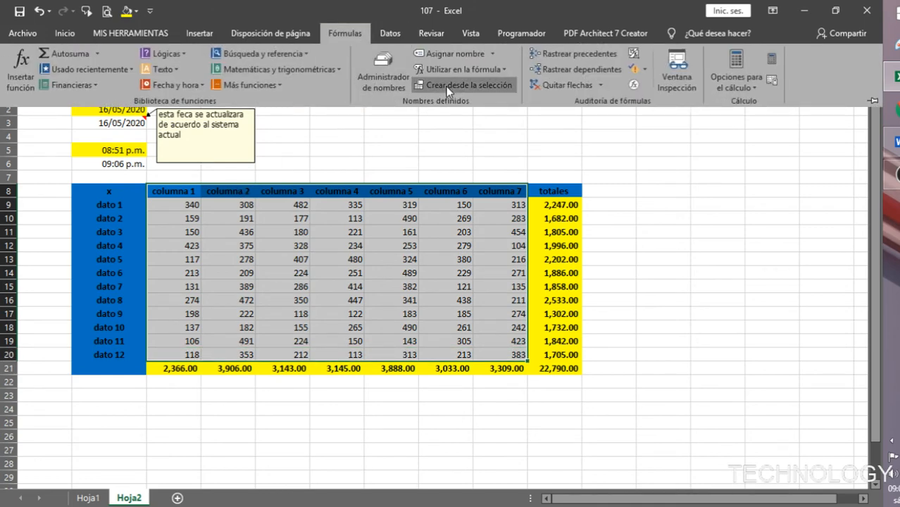
pyautogui.click(563, 271)
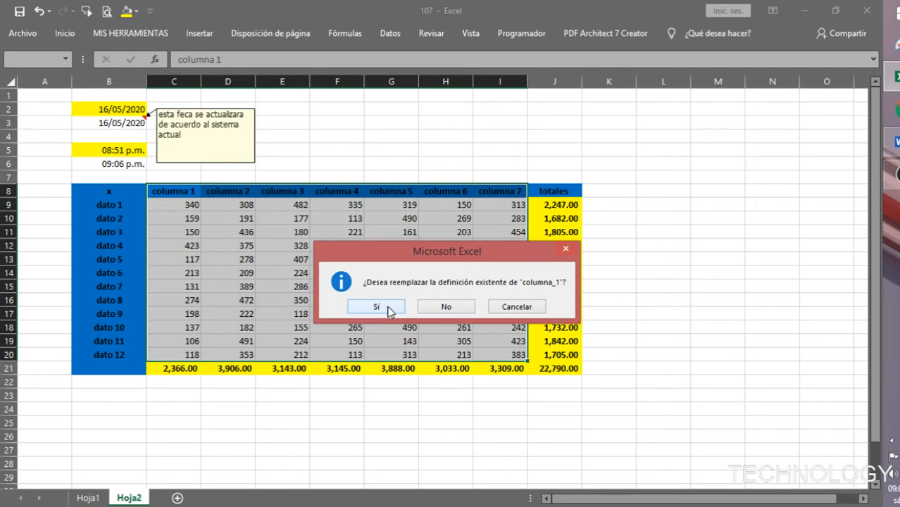
pyautogui.click(376, 307)
pyautogui.click(377, 306)
pyautogui.click(376, 307)
pyautogui.click(377, 307)
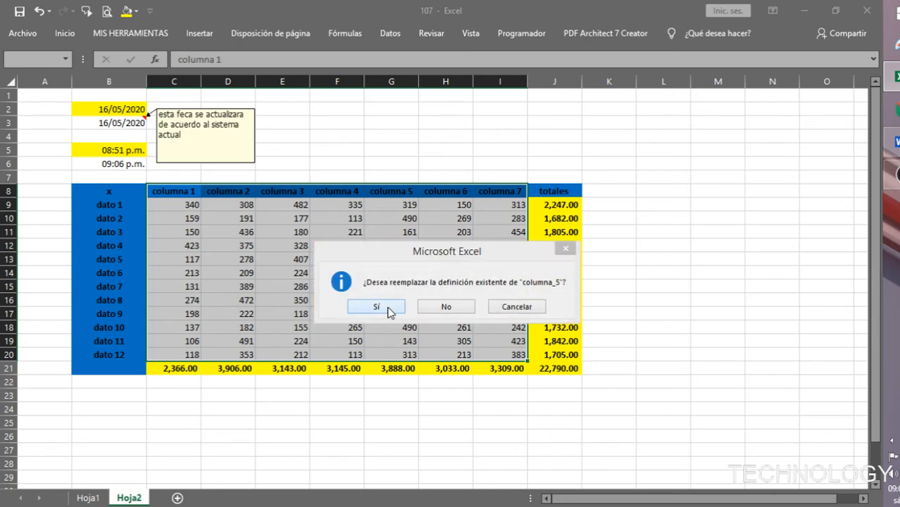
pyautogui.click(376, 306)
pyautogui.click(376, 306)
pyautogui.click(390, 310)
pyautogui.click(386, 311)
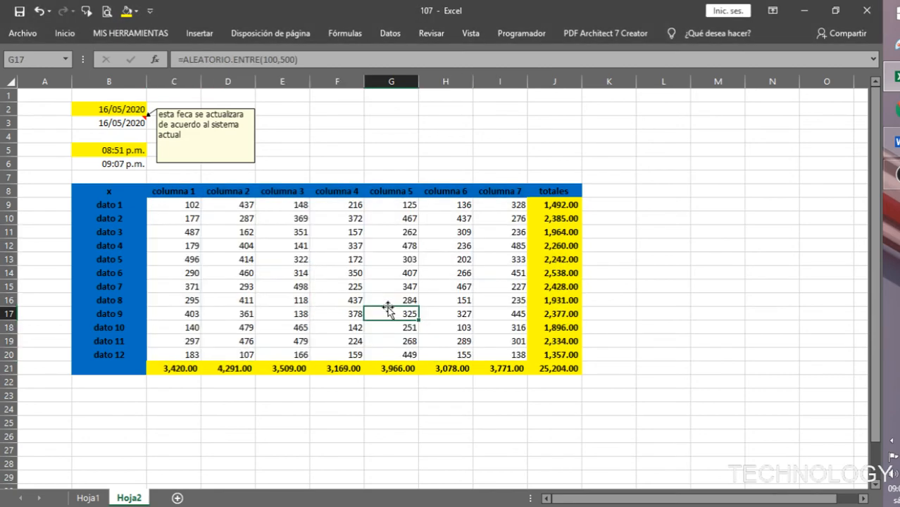
# Step: Check the ranges that the defined names columna_2 and columna_3 refer to
pyautogui.click(410, 112)
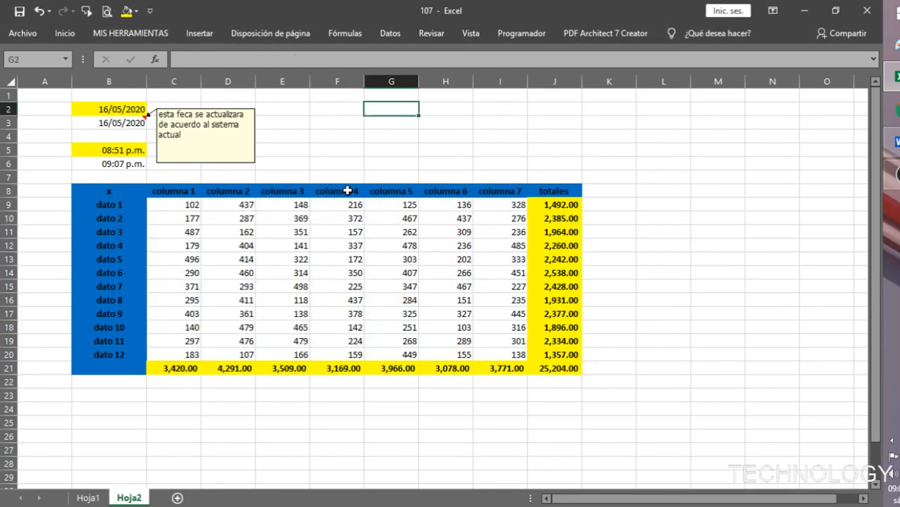
pyautogui.click(64, 59)
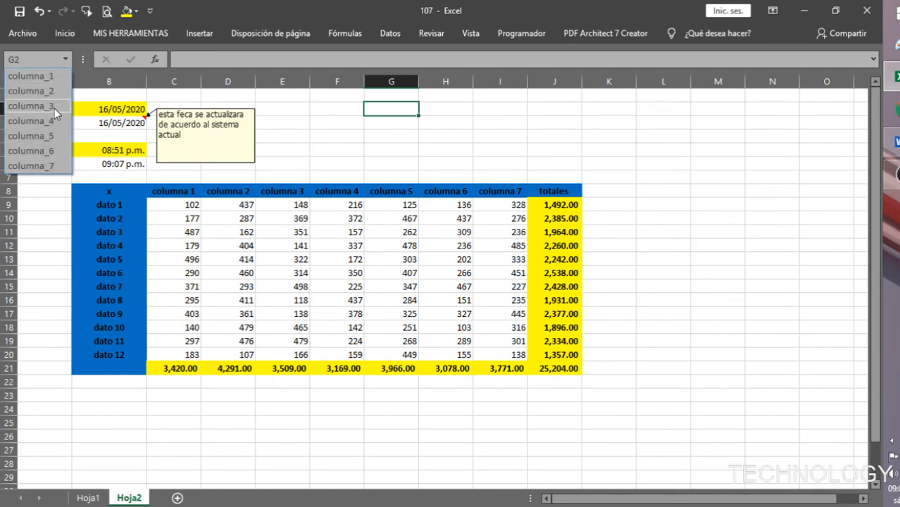
pyautogui.click(32, 91)
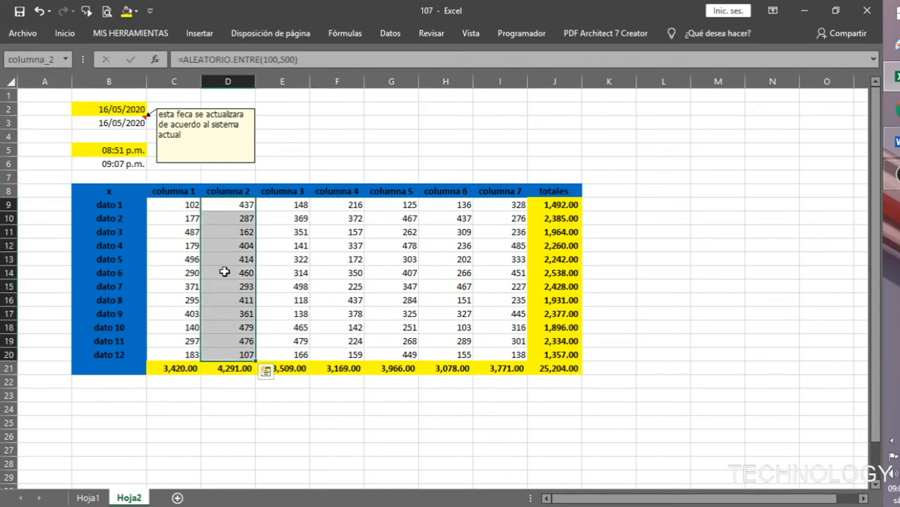
pyautogui.click(65, 59)
pyautogui.click(45, 105)
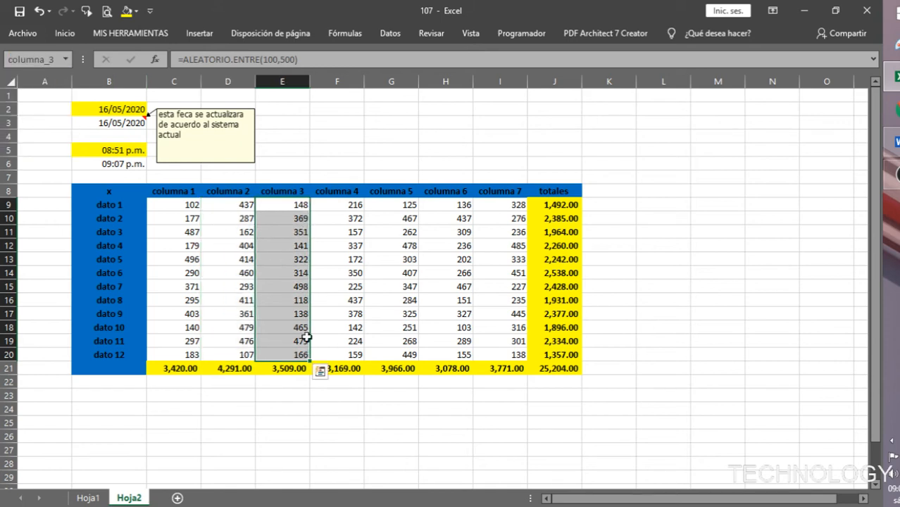
pyautogui.click(322, 425)
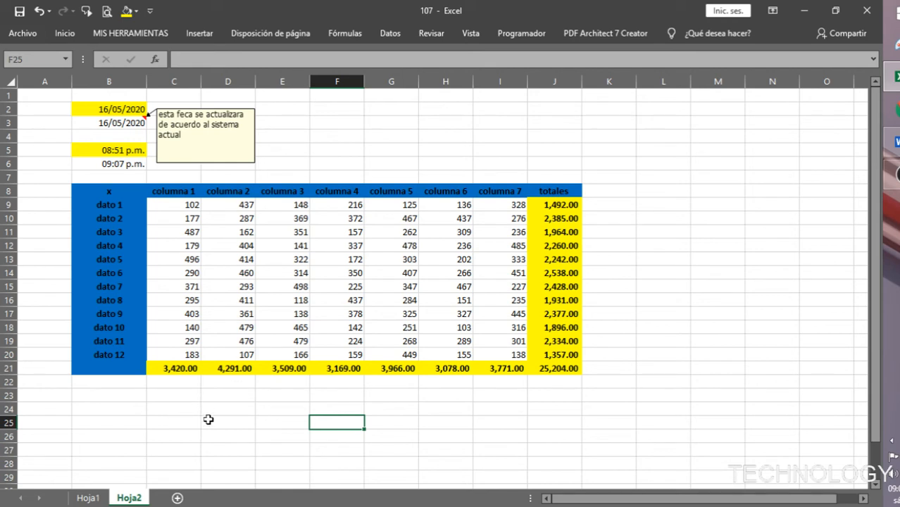
# Step: Enter the label "suma" in cell D26 below the table
pyautogui.click(232, 413)
pyautogui.click(178, 398)
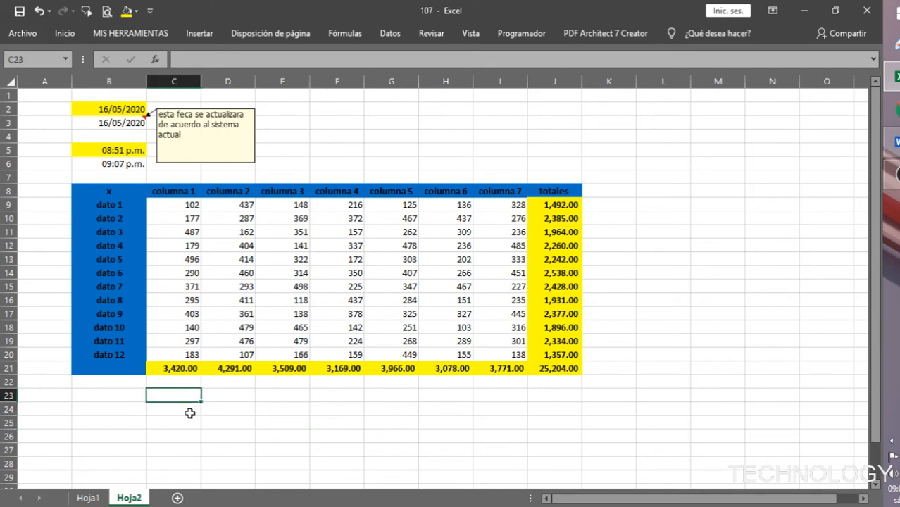
pyautogui.click(184, 423)
pyautogui.click(234, 437)
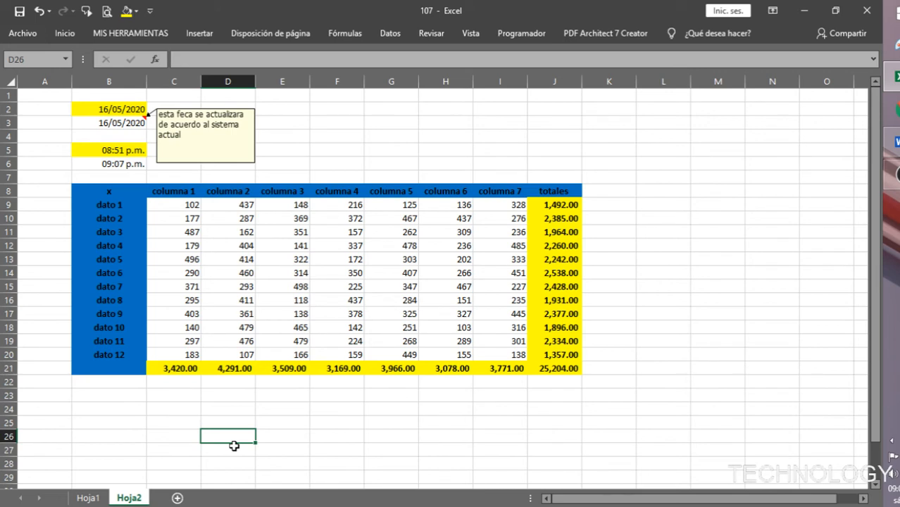
pyautogui.write('suma')
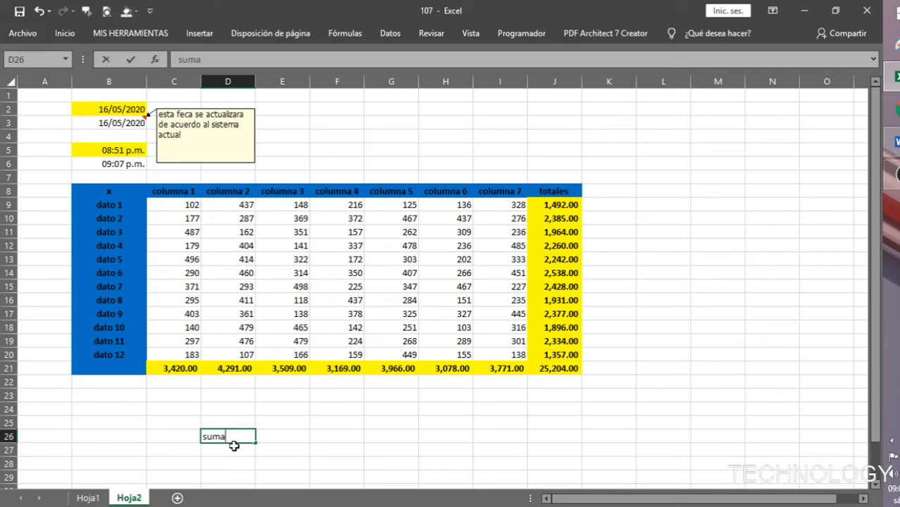
pyautogui.press('Return')
pyautogui.press('Right')
pyautogui.press('Up')
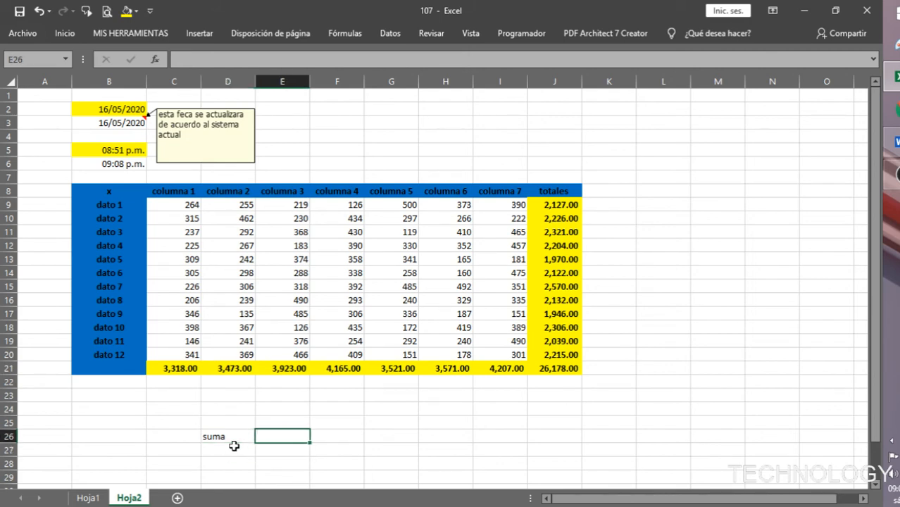
# Step: Enter the formula =SUMA(columna_5) in cell E26, picking the range name through the Ir a command
pyautogui.write('=suma')
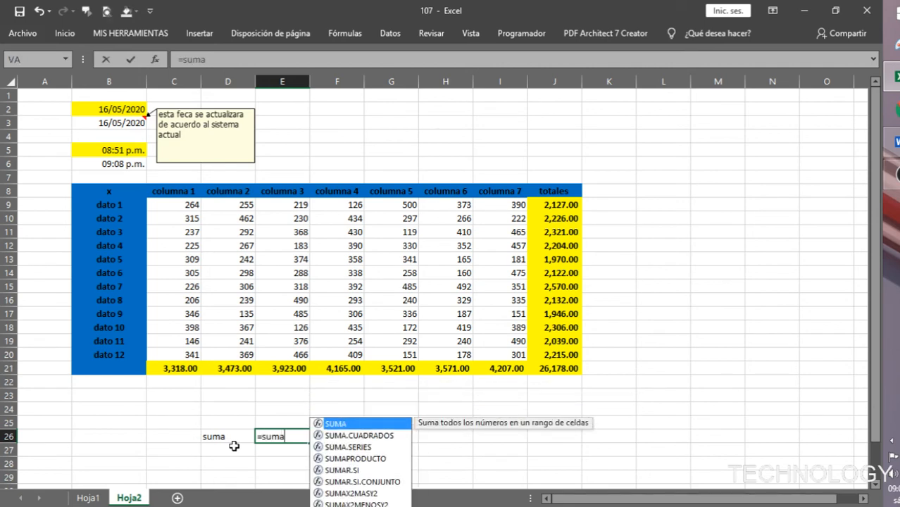
pyautogui.press('Tab')
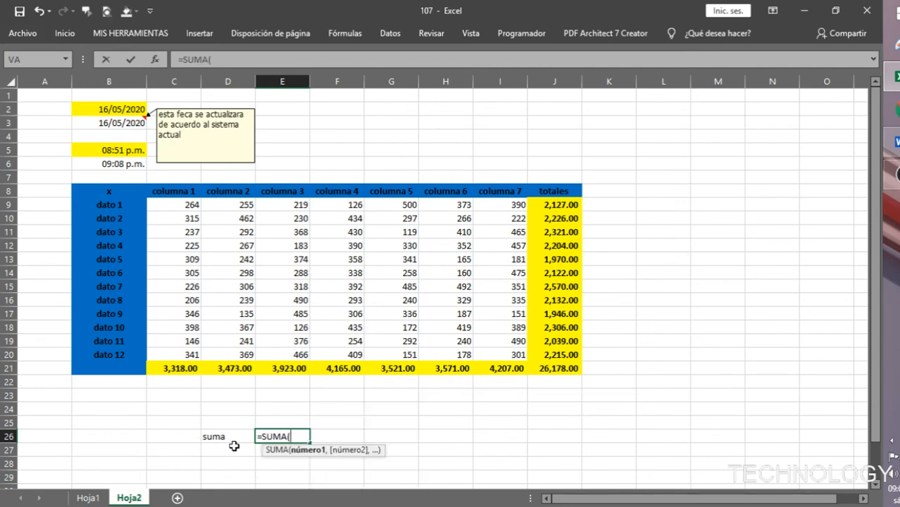
pyautogui.press('F5')
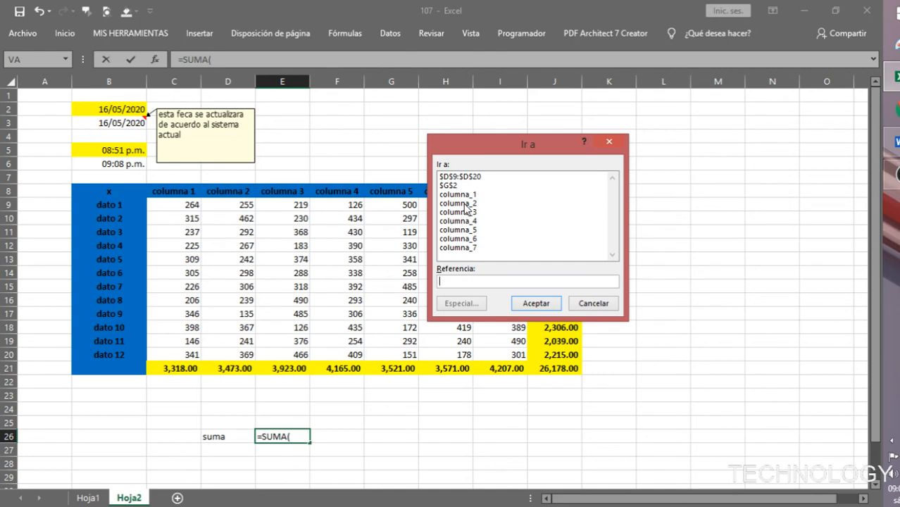
pyautogui.click(462, 230)
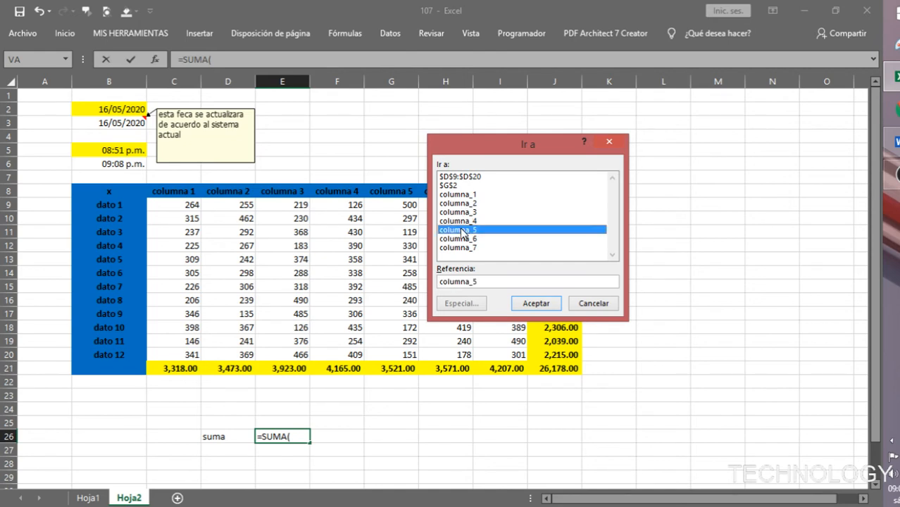
pyautogui.click(539, 304)
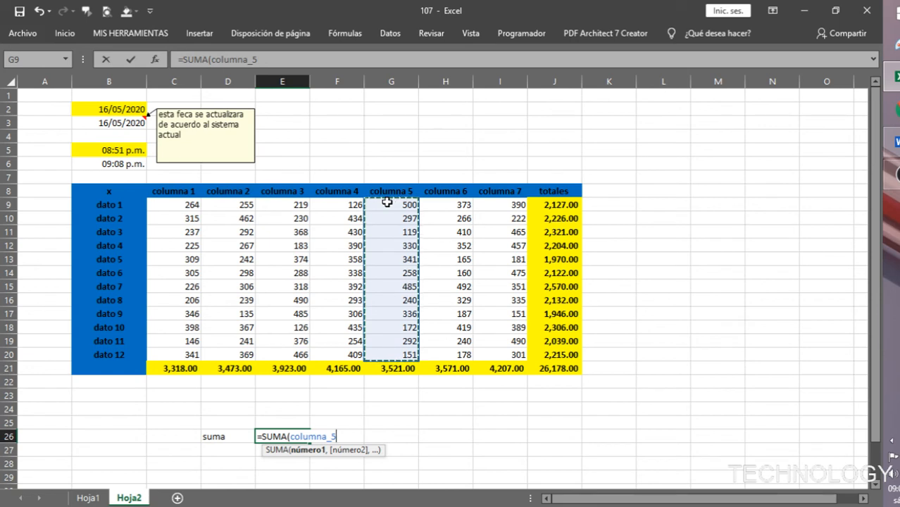
pyautogui.press('Return')
pyautogui.click(298, 434)
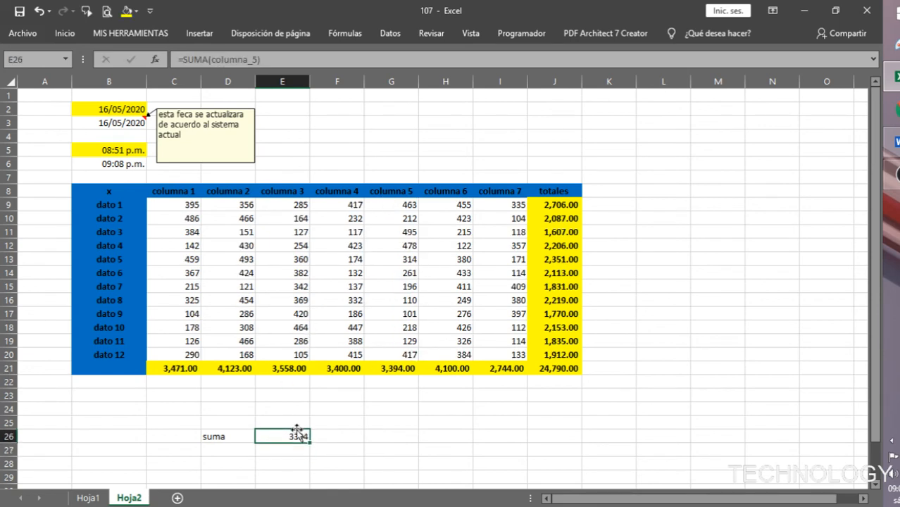
# Step: Enter the label "sumar" in cell D27, directly under the suma label
pyautogui.click(240, 449)
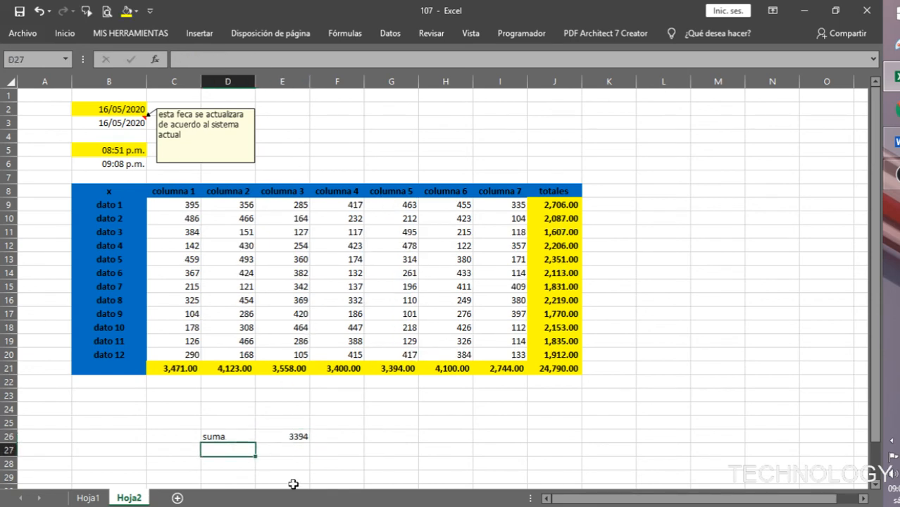
pyautogui.write('sumar')
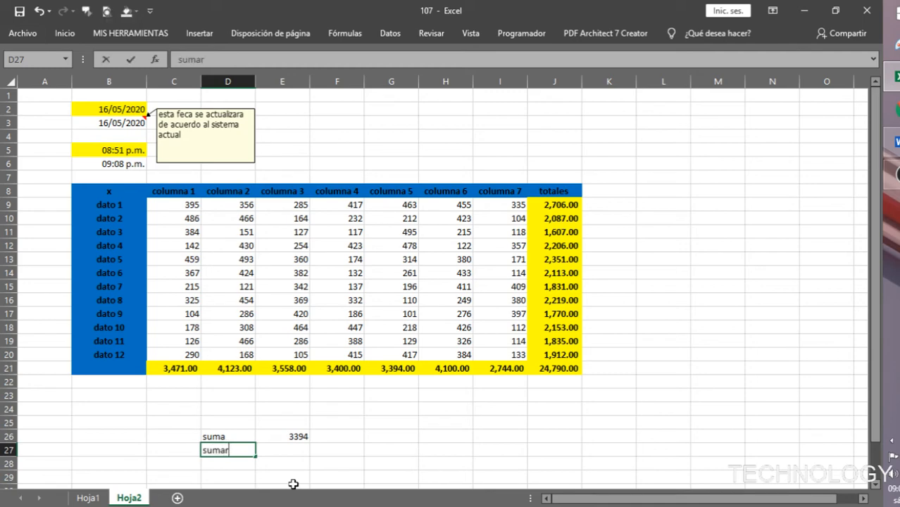
pyautogui.press('Tab')
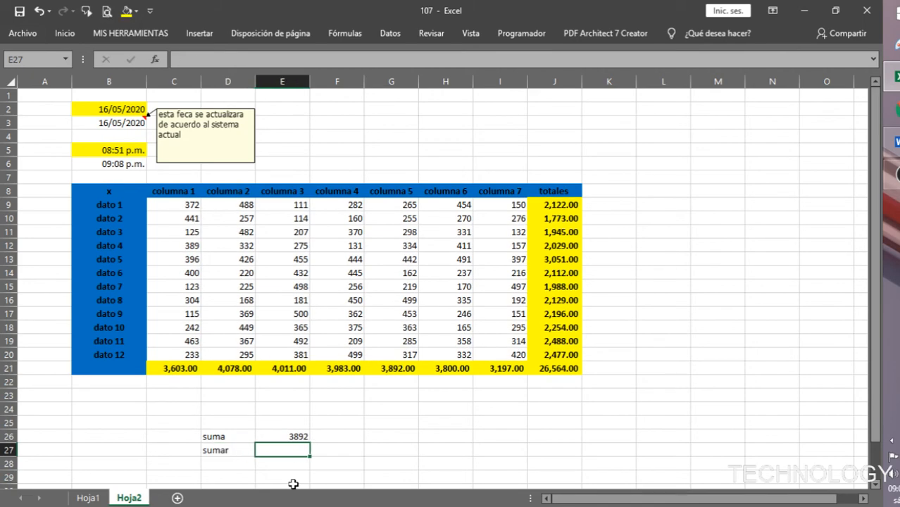
pyautogui.write('=suma')
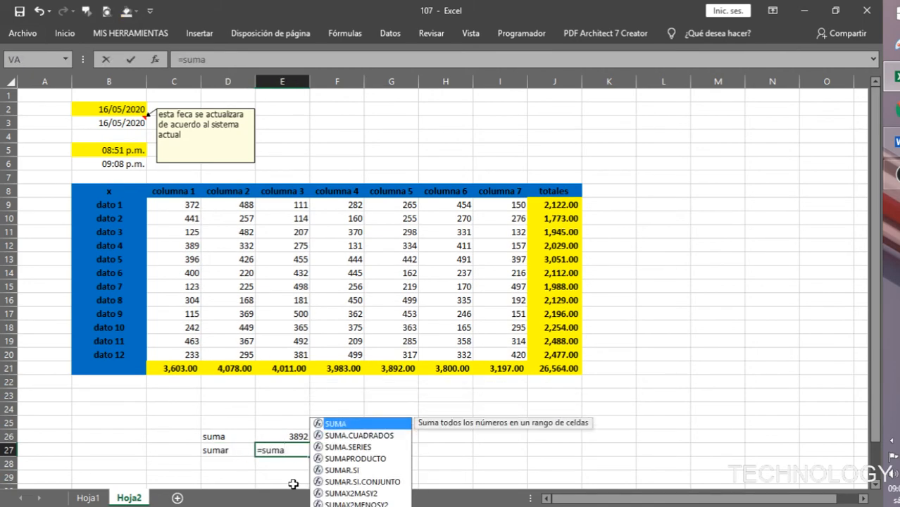
pyautogui.press('Tab')
pyautogui.press('F5')
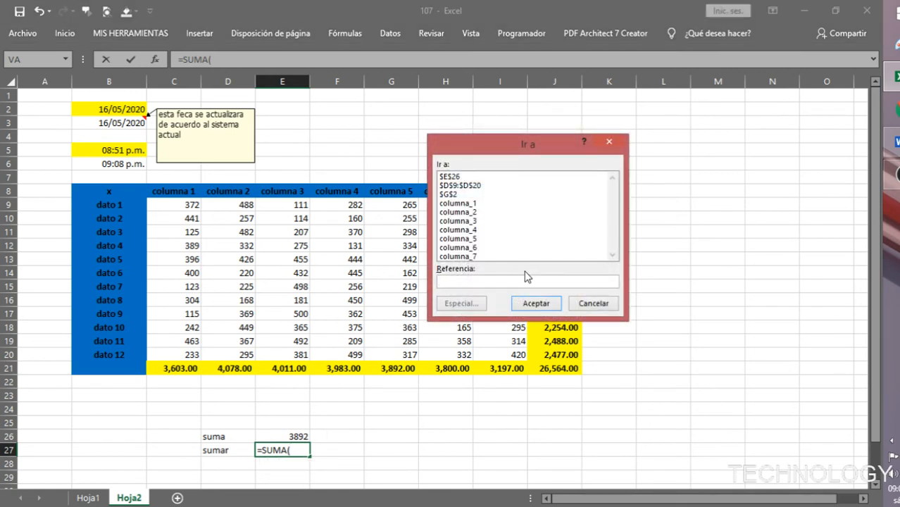
pyautogui.click(608, 142)
pyautogui.press('Escape')
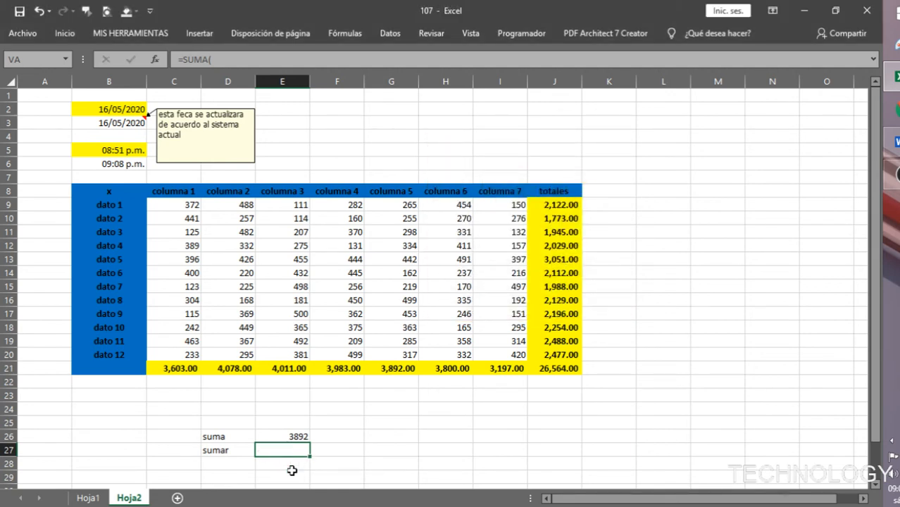
# Step: Clear the sumar label from cell D27
pyautogui.click(235, 446)
pyautogui.press('Delete')
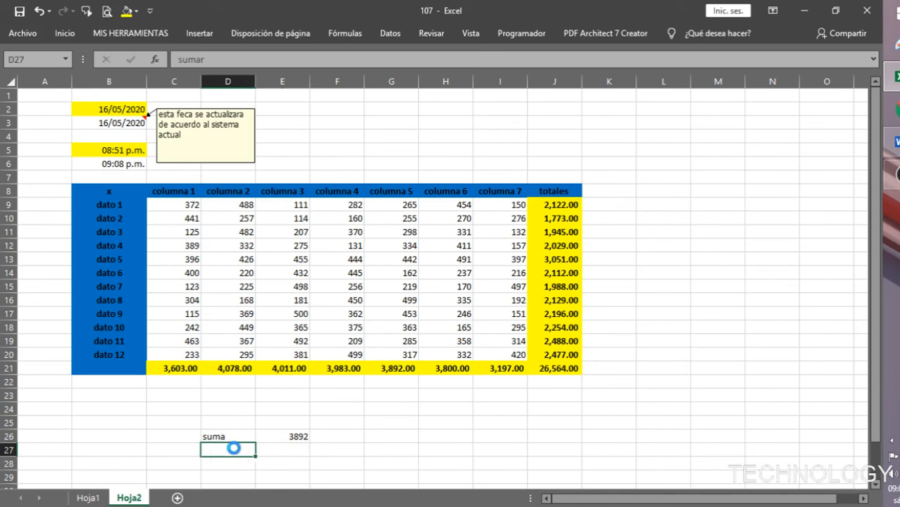
# Step: Add a new sheet and enter =SUMA(columna_3) in its cell C7, picking the range name through the Ir a command
pyautogui.click(177, 498)
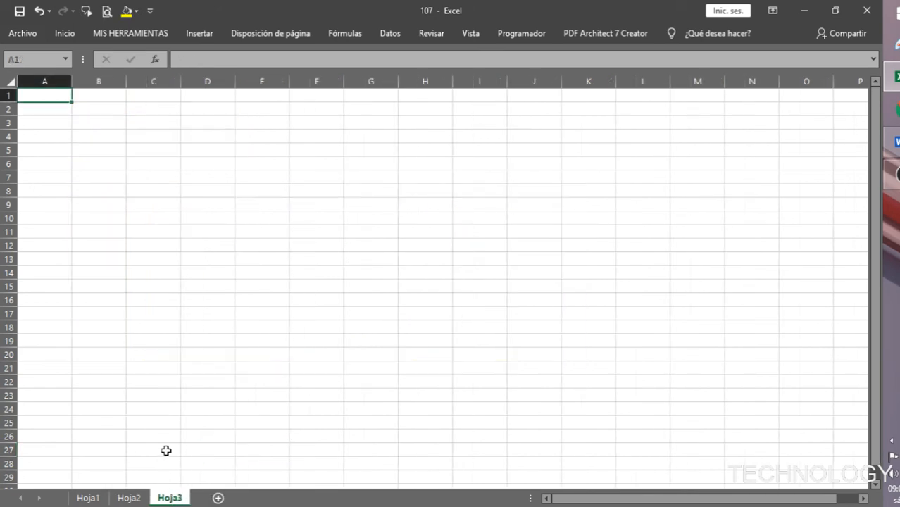
pyautogui.click(163, 176)
pyautogui.write('=suma')
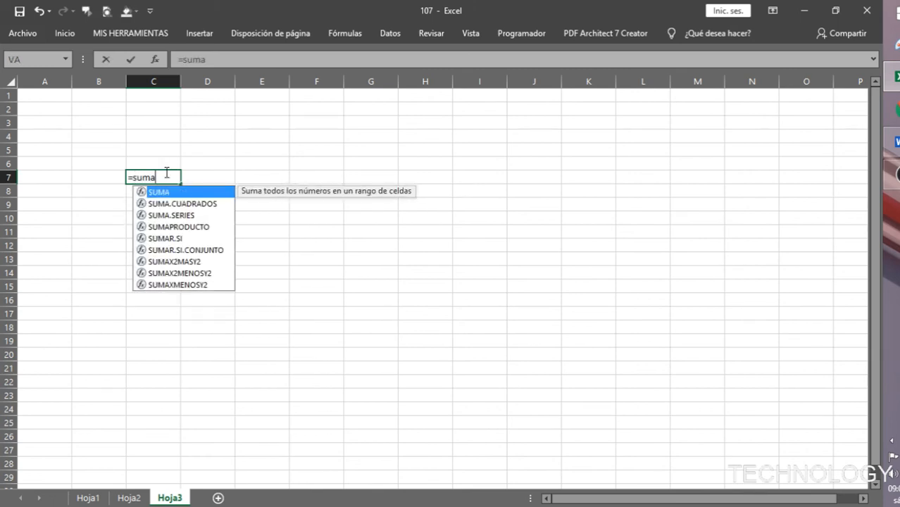
pyautogui.press('Tab')
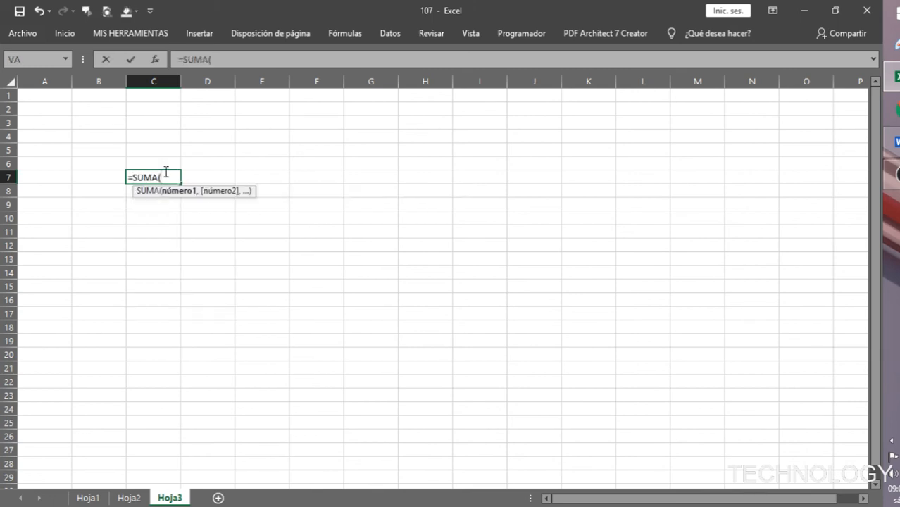
pyautogui.press('F5')
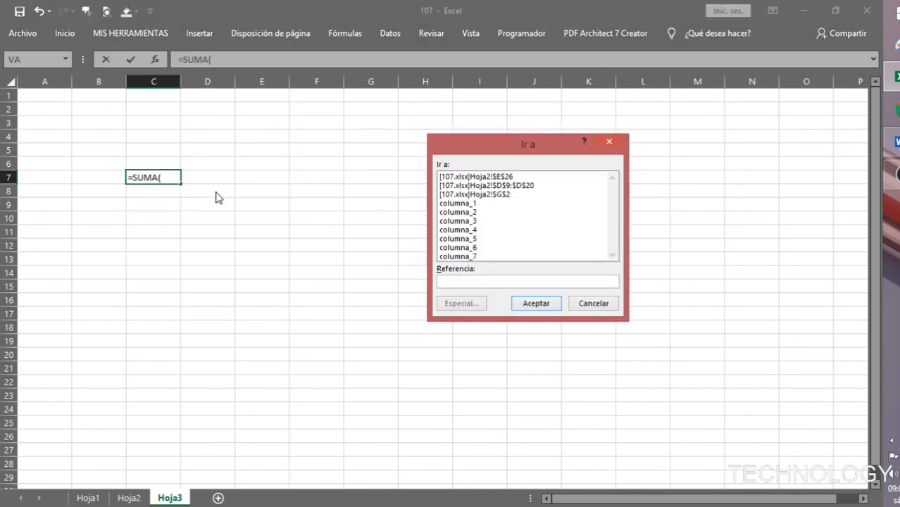
pyautogui.click(458, 220)
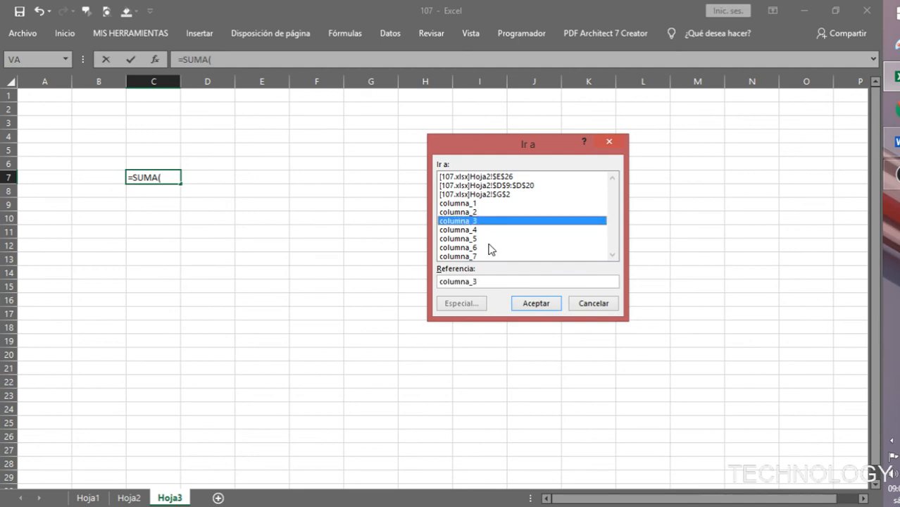
pyautogui.press('Return')
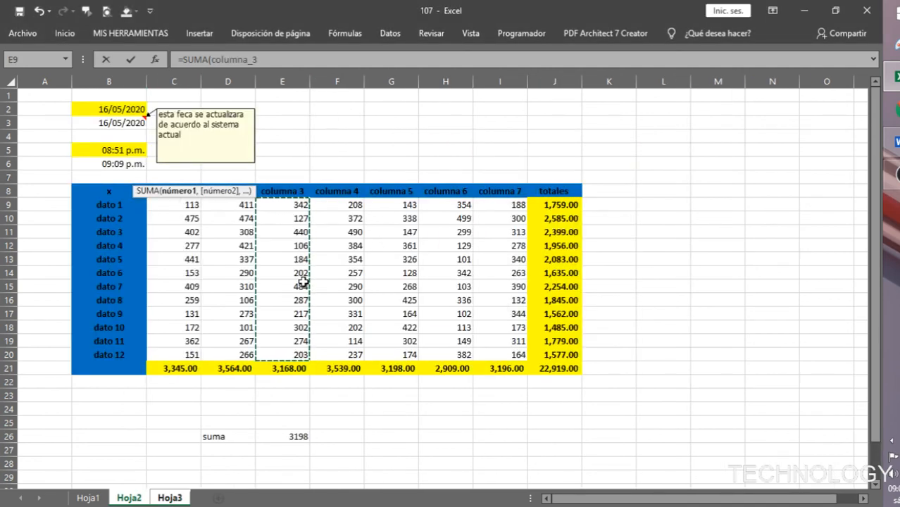
pyautogui.press('Return')
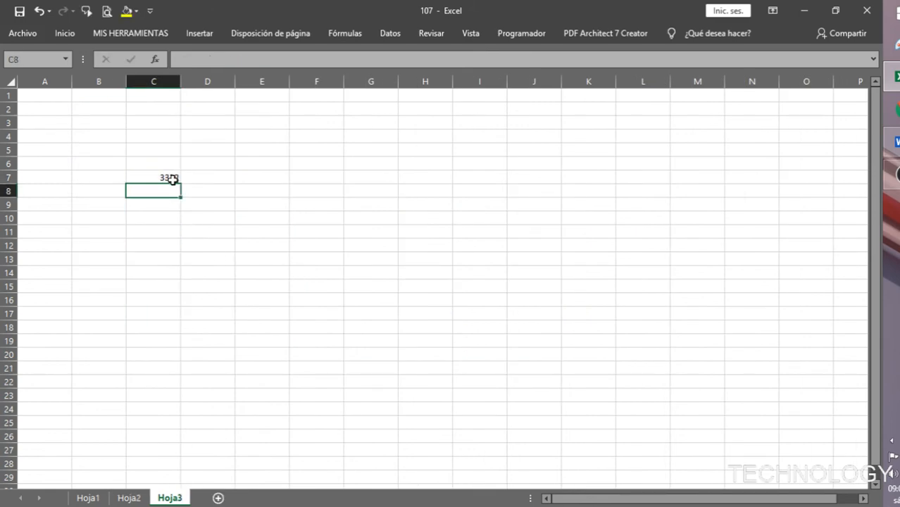
# Step: Review the suma formula in cell E26 of Hoja2 and the shortcut list on Hoja1, ending back on Hoja2
pyautogui.click(128, 498)
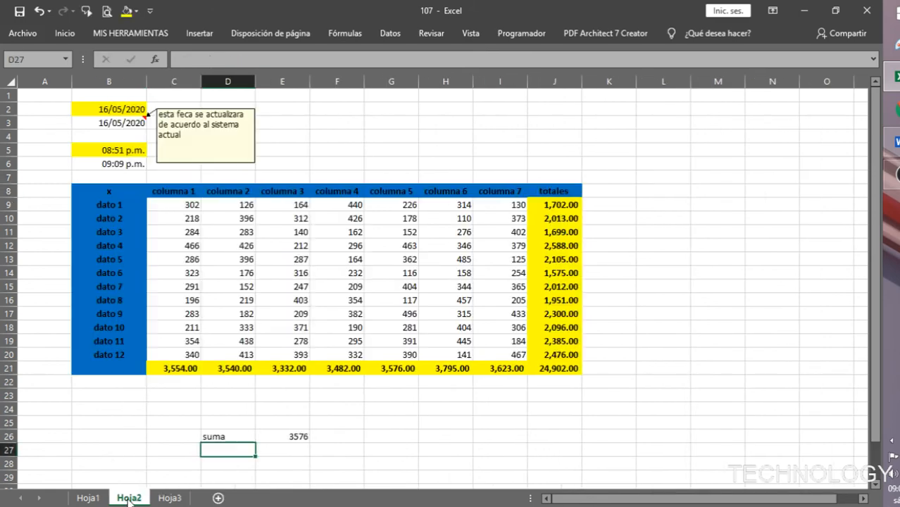
pyautogui.click(390, 421)
pyautogui.click(291, 435)
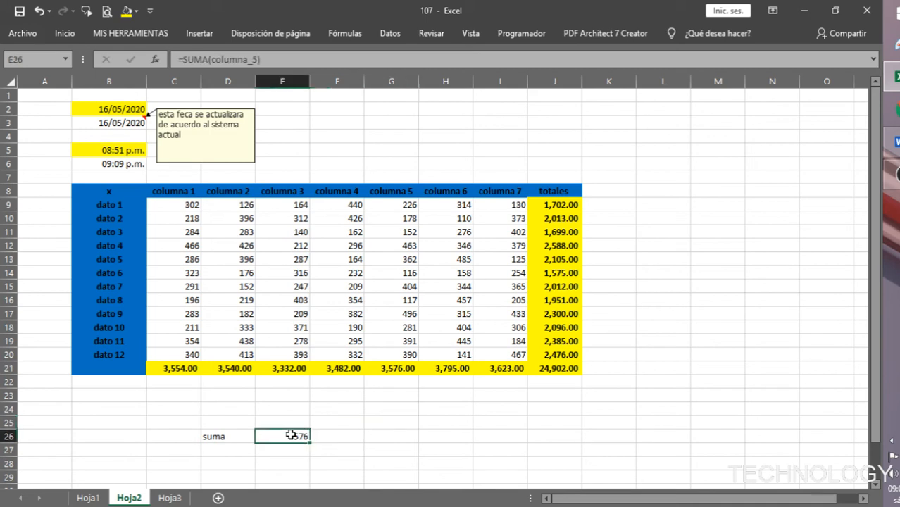
pyautogui.moveTo(235, 436); pyautogui.dragTo(279, 437)
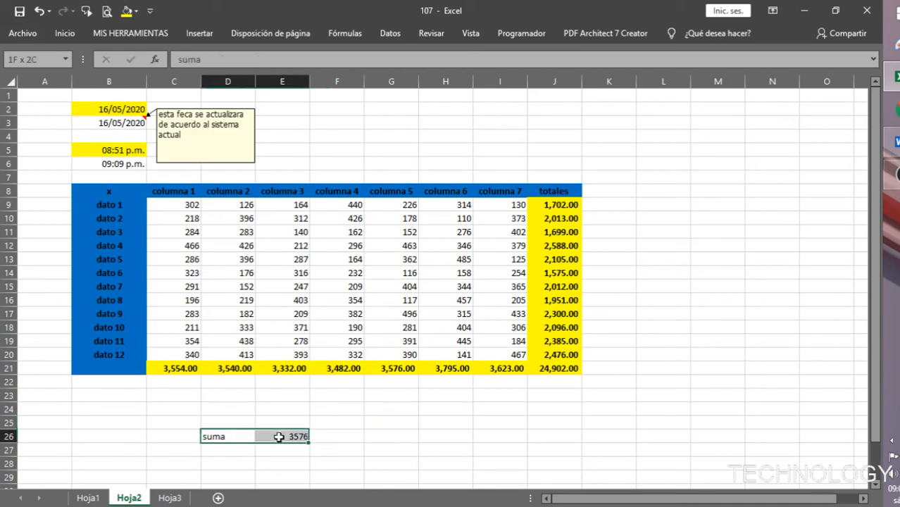
pyautogui.click(88, 497)
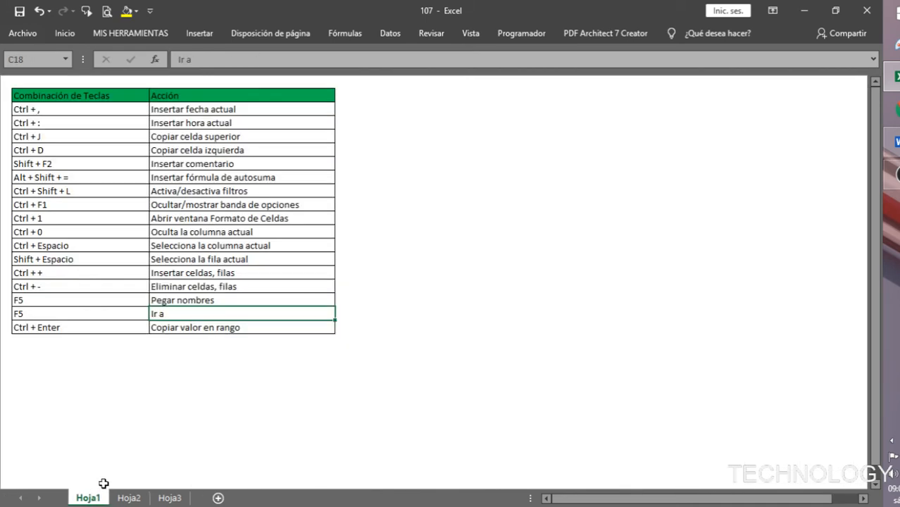
pyautogui.click(139, 498)
pyautogui.click(285, 409)
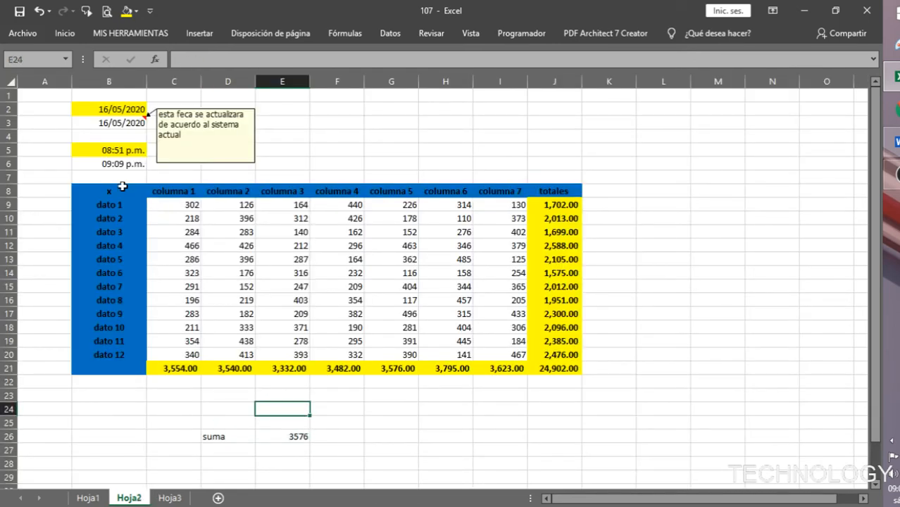
# Step: Select the table range C8:I21 and examine the selection options of Ir a Especial, closing the dialog without applying any
pyautogui.moveTo(183, 204); pyautogui.dragTo(516, 357)
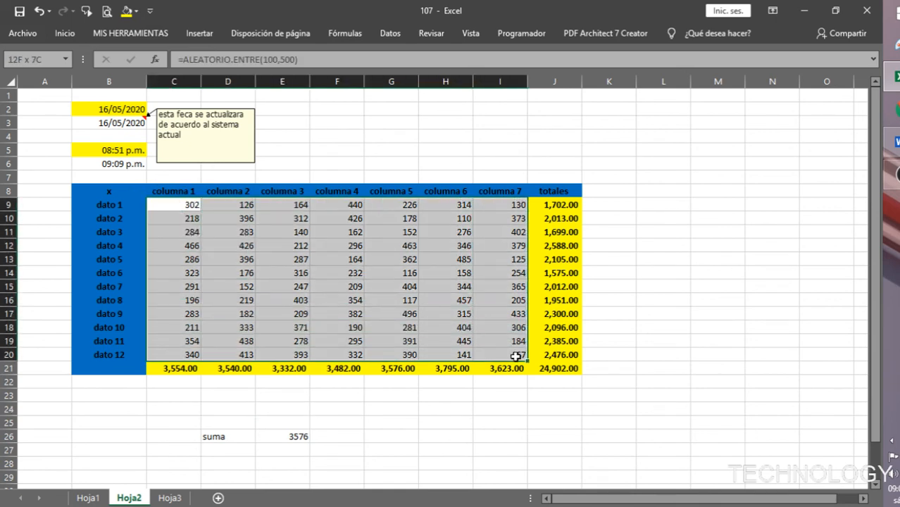
pyautogui.click(397, 433)
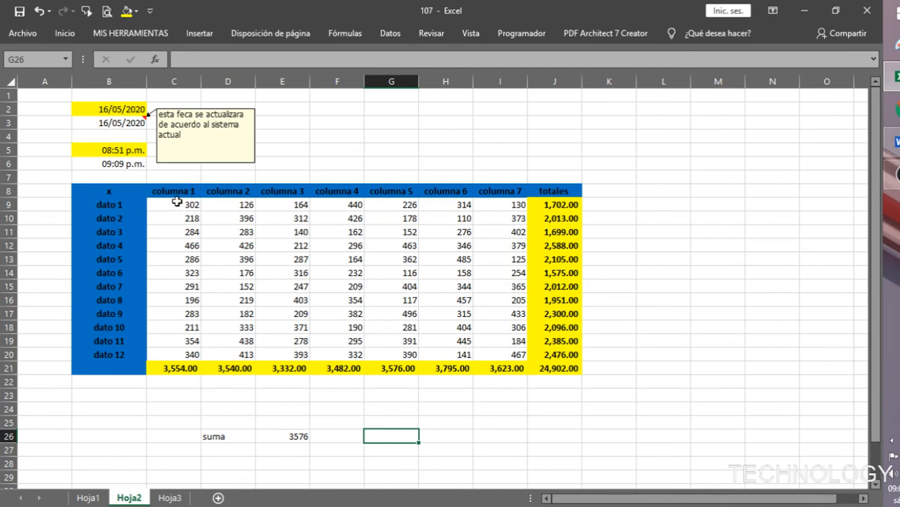
pyautogui.moveTo(179, 187); pyautogui.dragTo(522, 371)
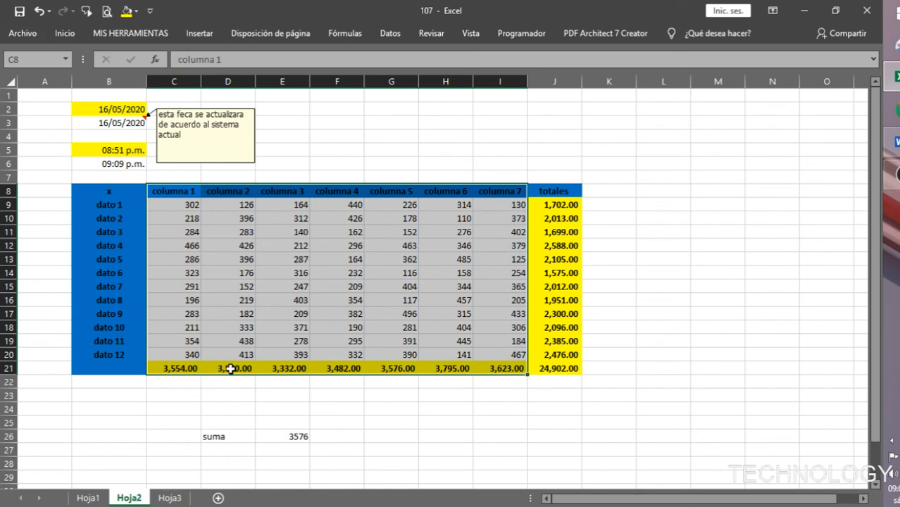
pyautogui.press('F5')
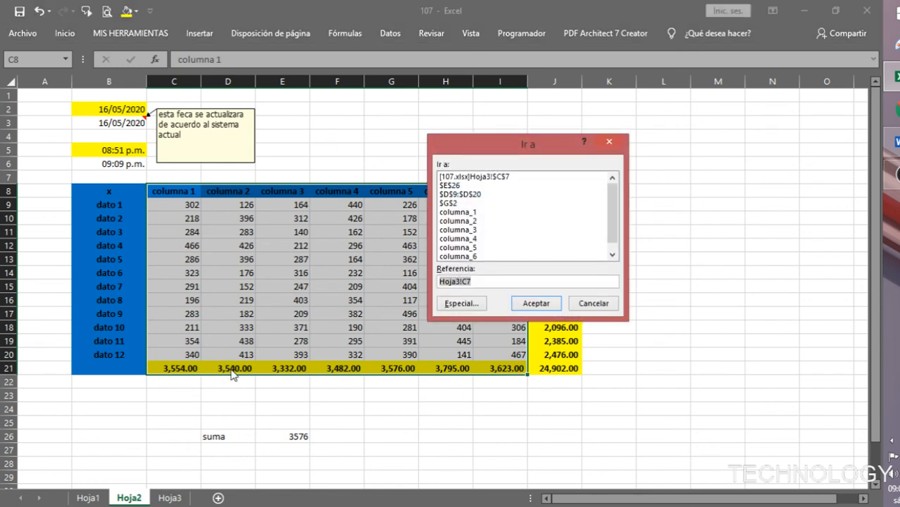
pyautogui.click(472, 303)
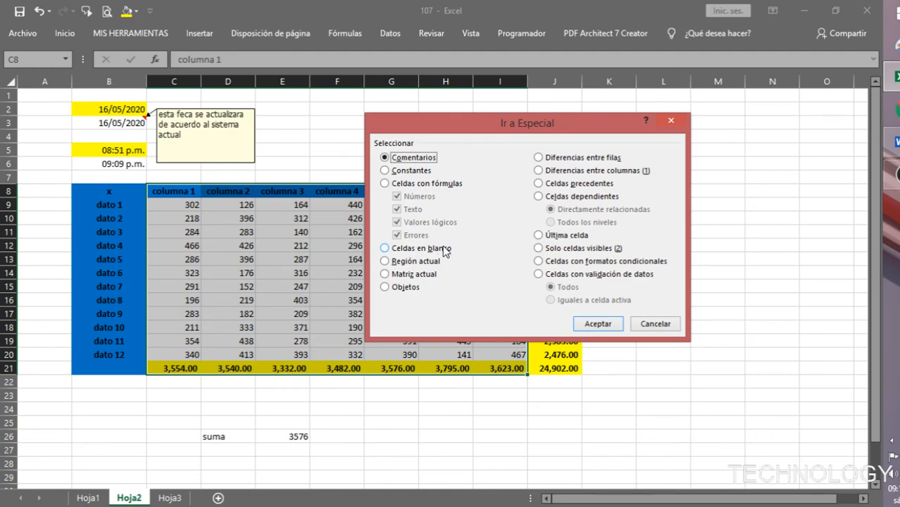
pyautogui.click(671, 121)
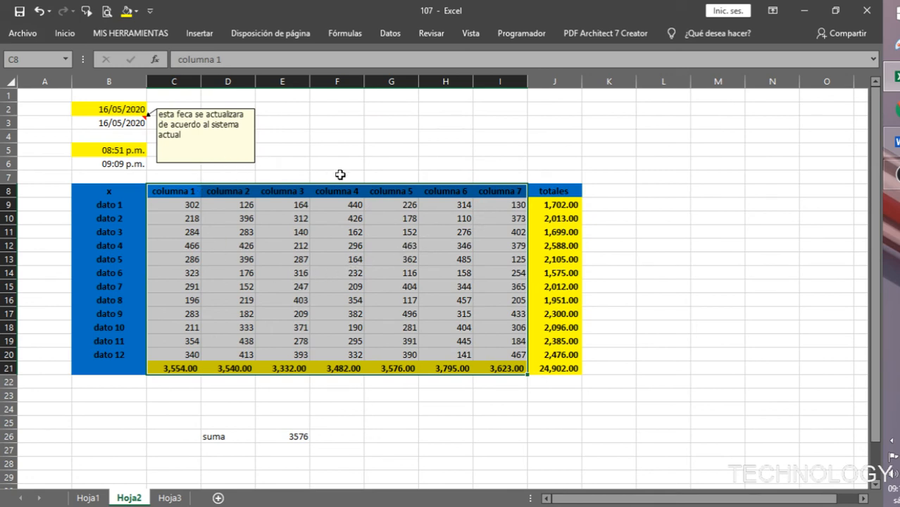
# Step: Clear the contents of the scattered table cells C10, E13, G14, F17:F18, D18, I12, H11 and C16
pyautogui.click(439, 285)
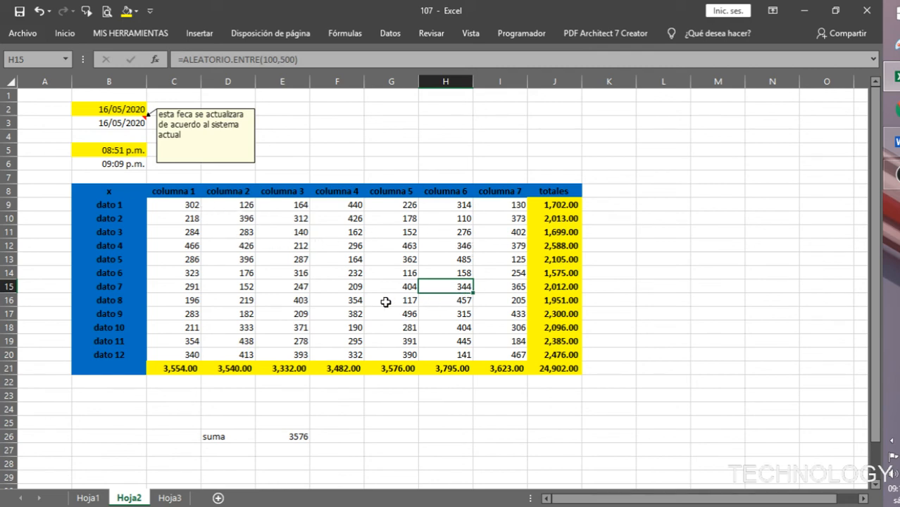
pyautogui.click(177, 195)
pyautogui.click(199, 216)
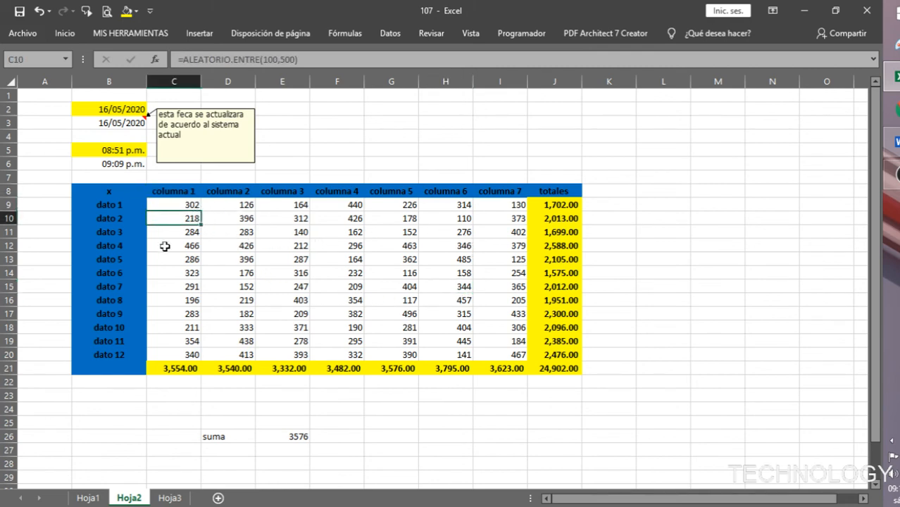
pyautogui.press('Delete')
pyautogui.click(257, 258)
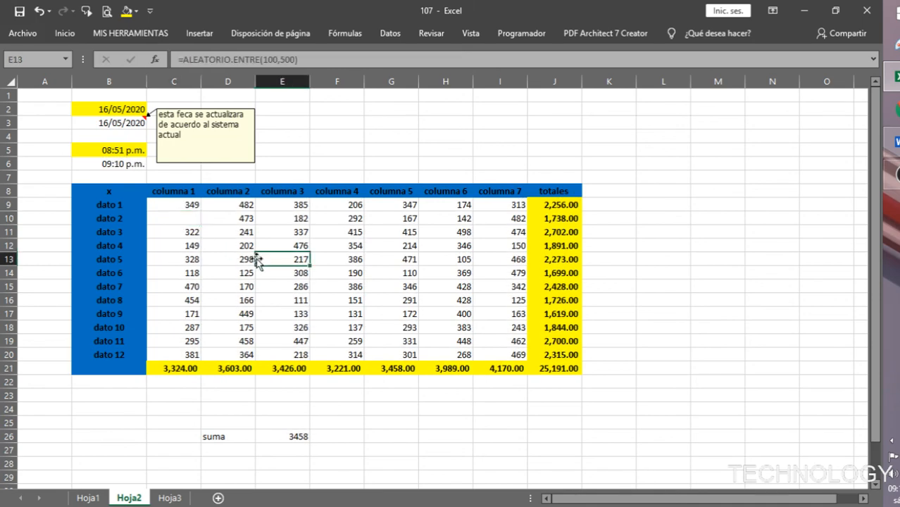
pyautogui.press('Delete')
pyautogui.click(373, 274)
pyautogui.press('Delete')
pyautogui.click(361, 320)
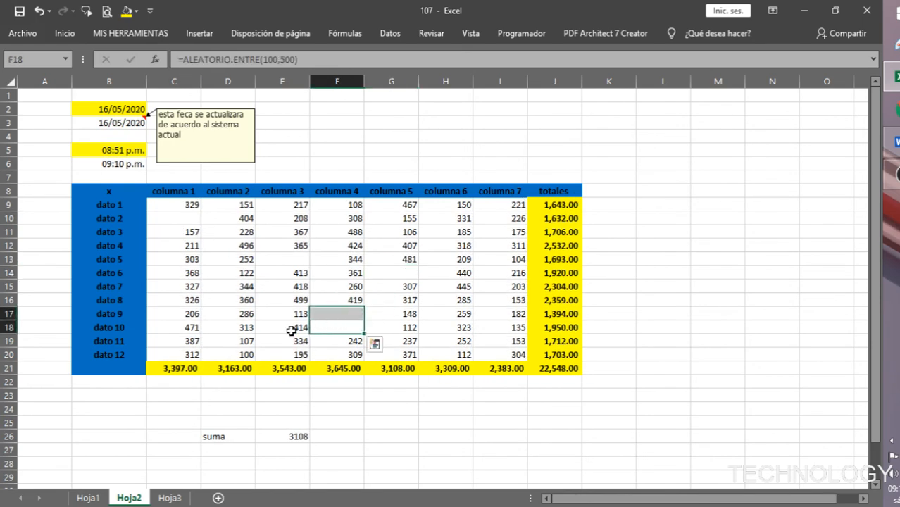
pyautogui.press('Delete')
pyautogui.click(285, 329)
pyautogui.click(230, 331)
pyautogui.press('Delete')
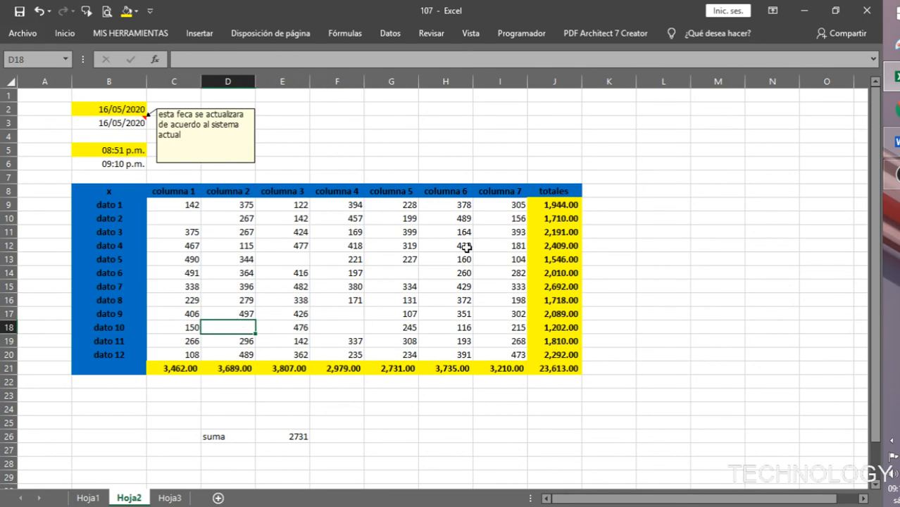
pyautogui.click(480, 243)
pyautogui.press('Delete')
pyautogui.click(454, 231)
pyautogui.press('Delete')
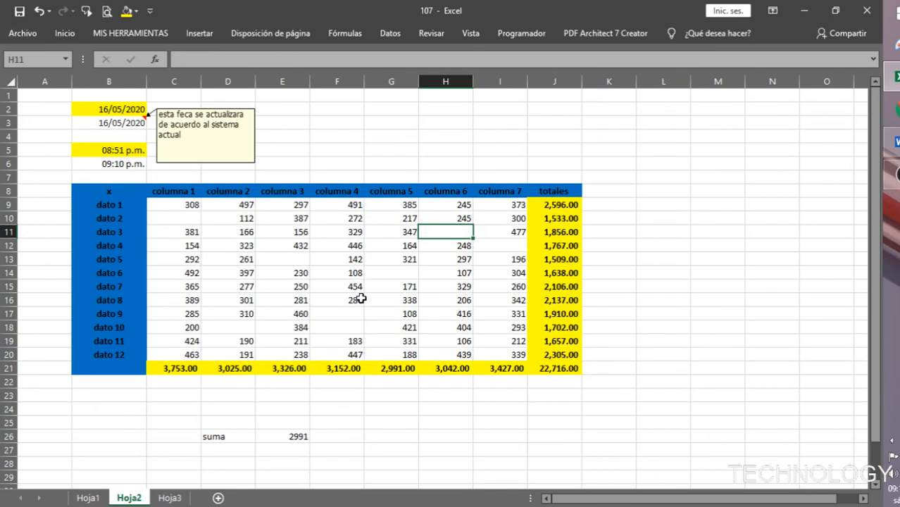
pyautogui.click(186, 301)
pyautogui.press('Delete')
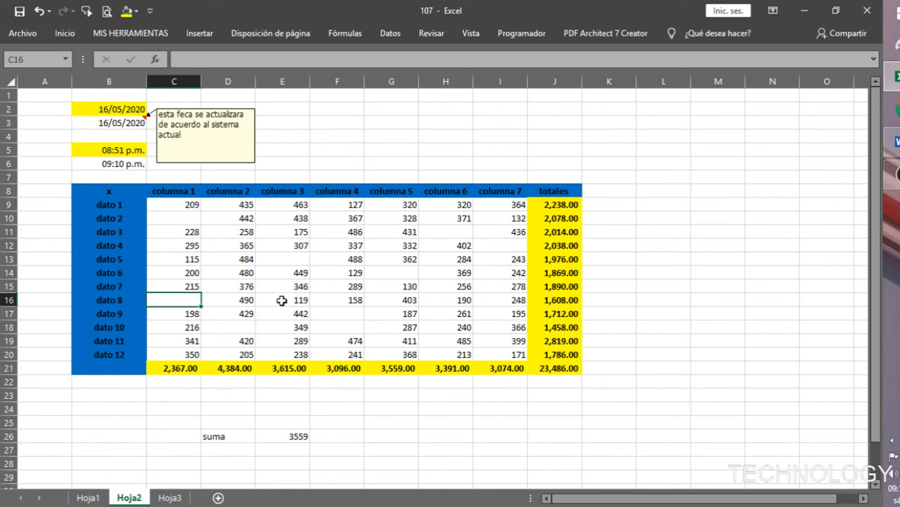
pyautogui.click(176, 210)
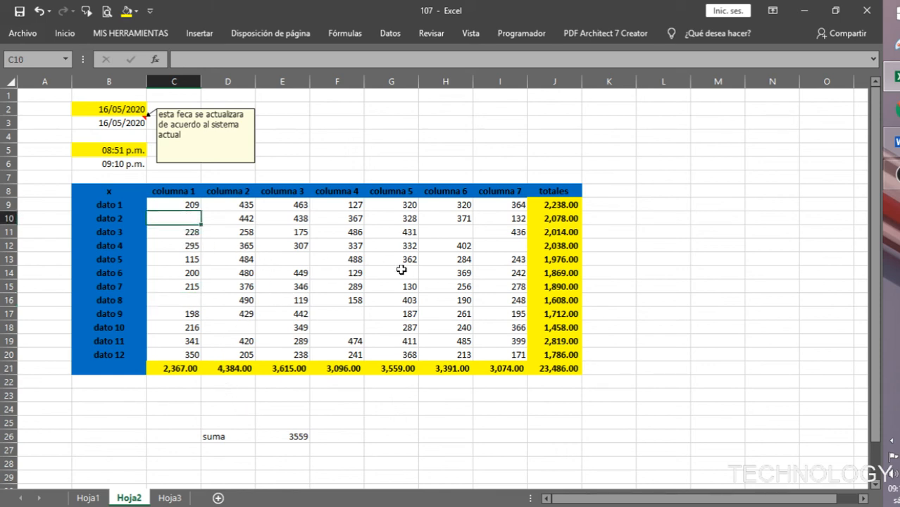
pyautogui.click(435, 287)
pyautogui.click(352, 276)
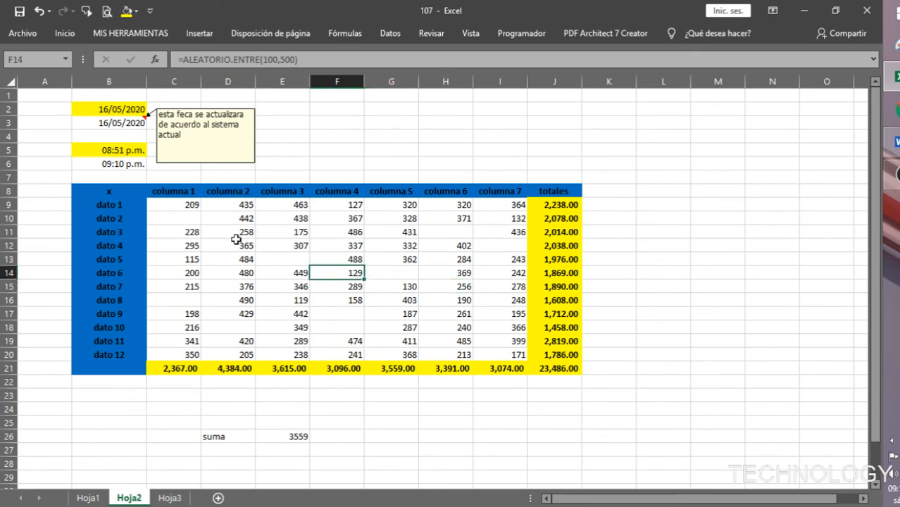
pyautogui.click(182, 219)
# Step: Clear the suma label and its formula from row 26 below the table, covering cells D26:F26
pyautogui.click(368, 412)
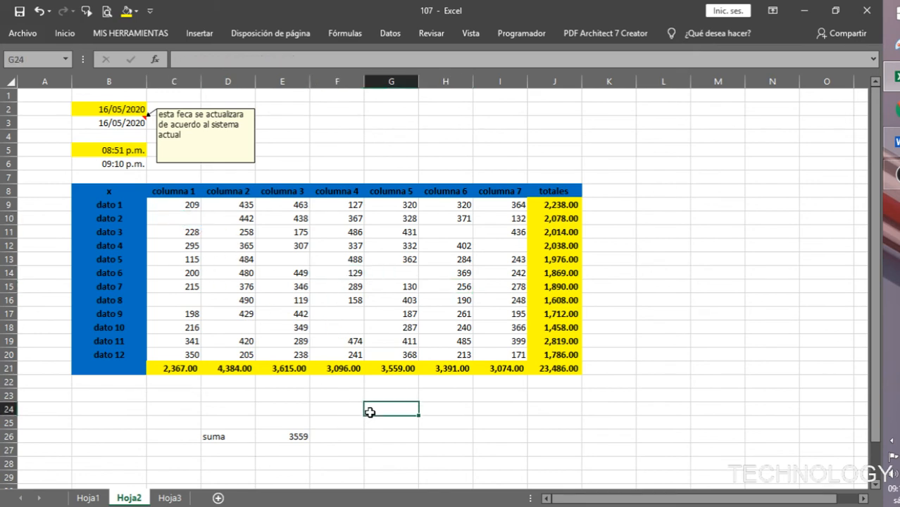
pyautogui.moveTo(230, 438); pyautogui.dragTo(311, 433)
pyautogui.press('Delete')
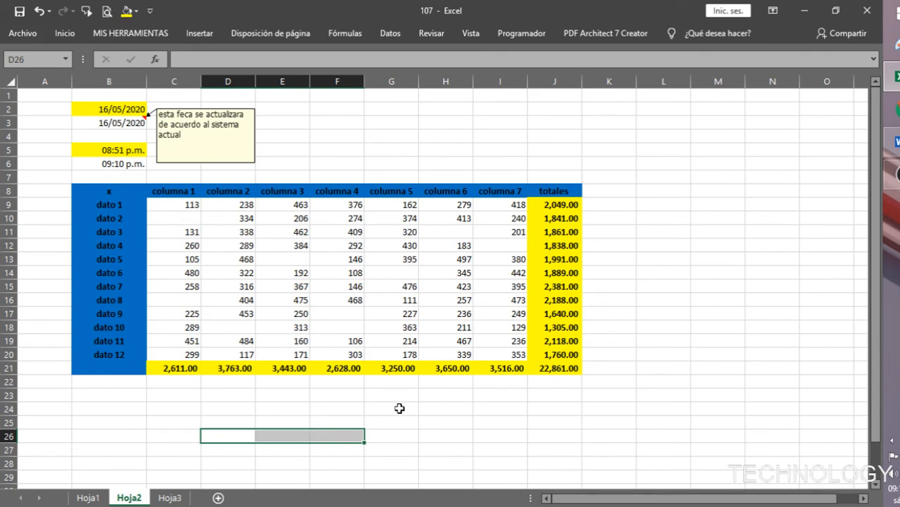
# Step: Select only the blank cells inside the table data C9:I20 using the Celdas en blanco option of Ir a Especial, then deselect them
pyautogui.click(186, 220)
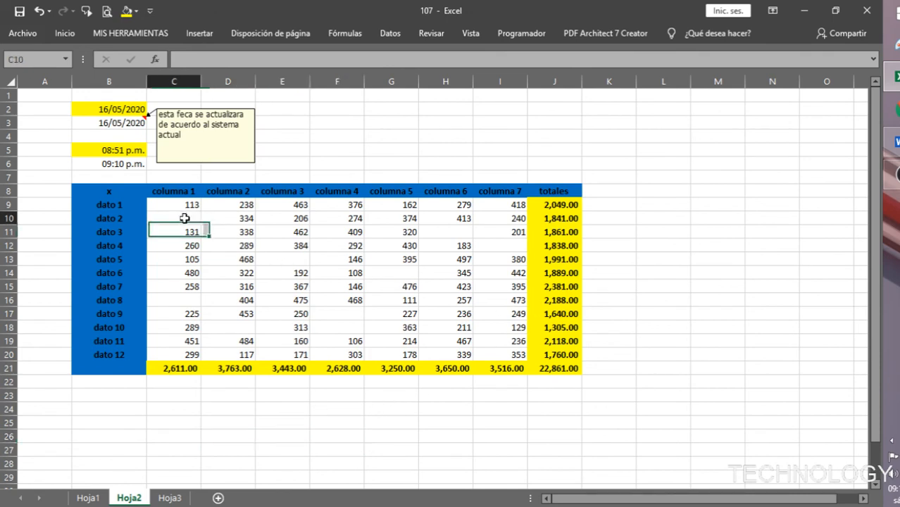
pyautogui.moveTo(391, 340); pyautogui.dragTo(498, 356)
pyautogui.press('F5')
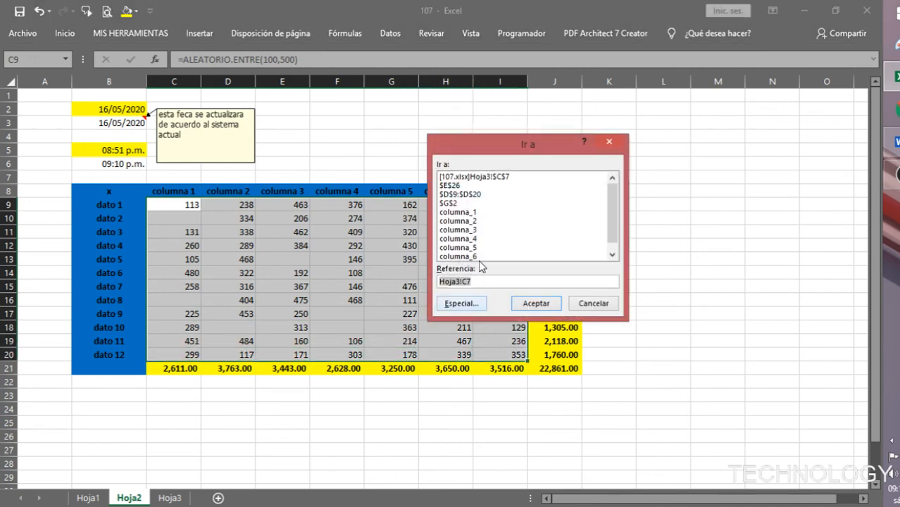
pyautogui.click(461, 304)
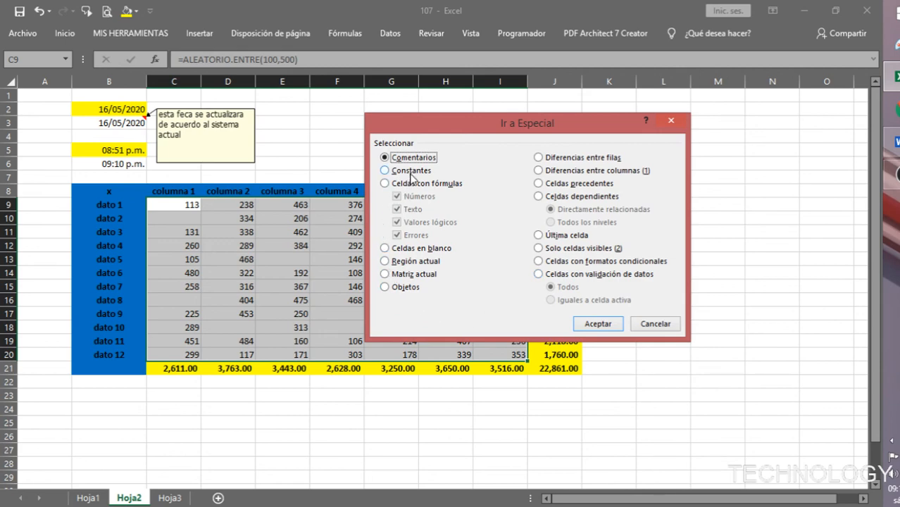
pyautogui.click(428, 251)
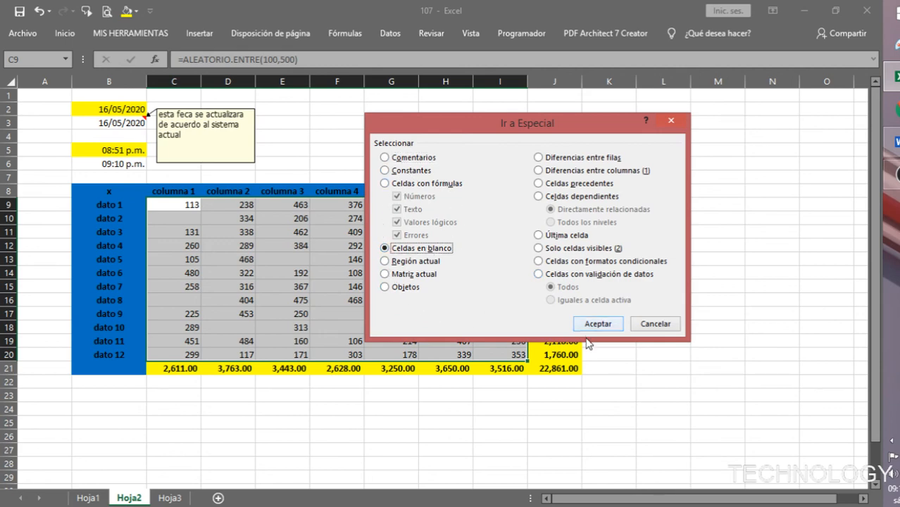
pyautogui.click(603, 325)
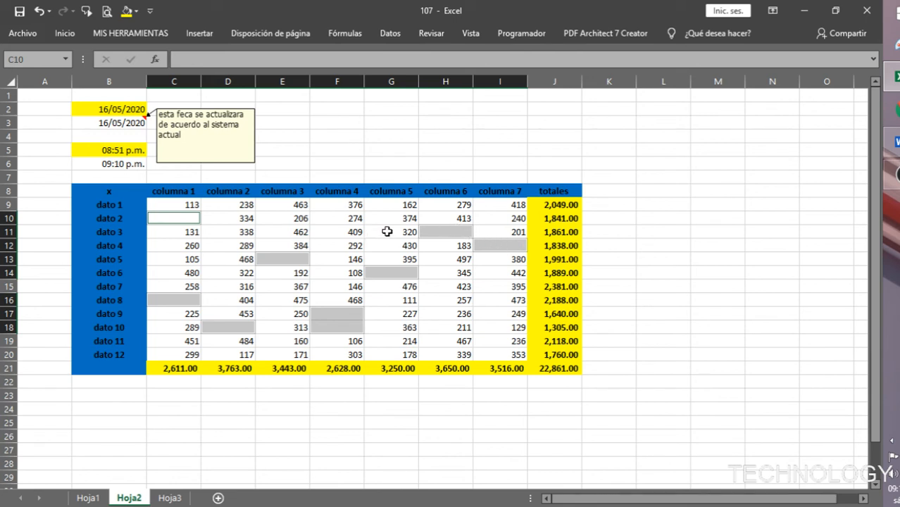
pyautogui.click(667, 271)
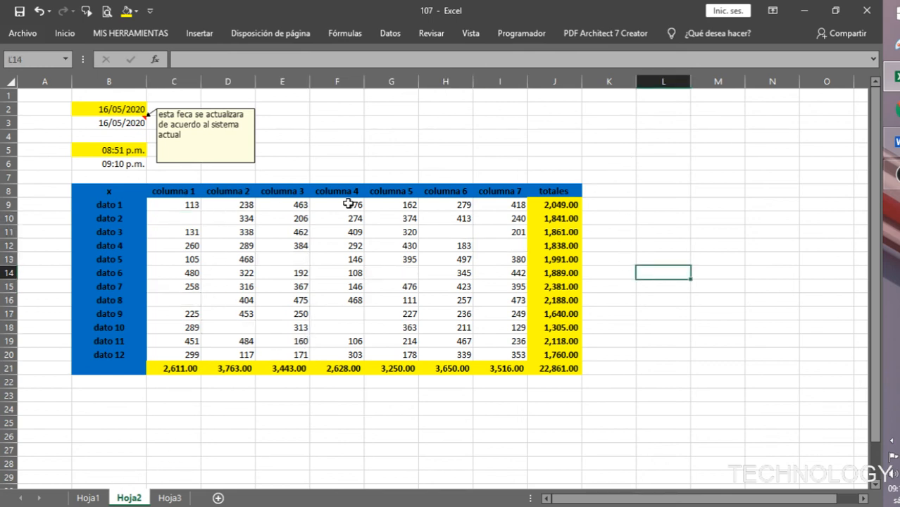
pyautogui.moveTo(613, 123); pyautogui.dragTo(651, 177)
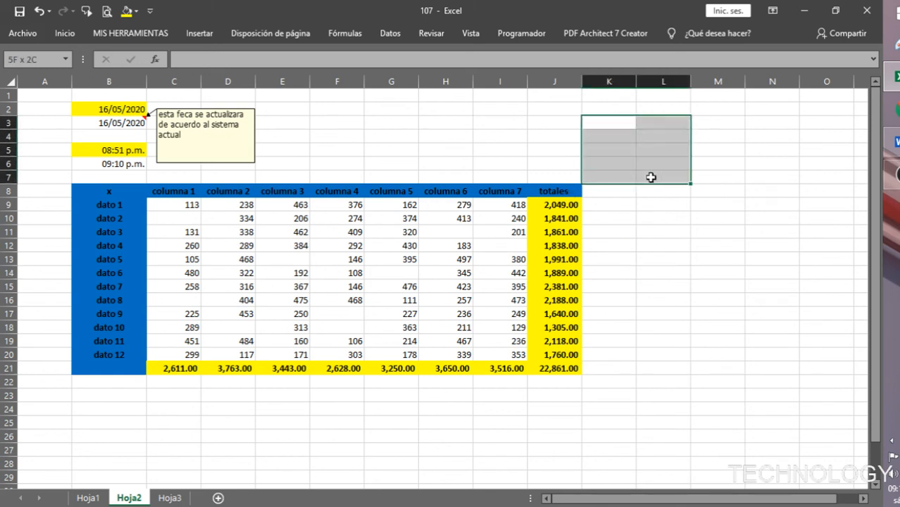
pyautogui.click(649, 258)
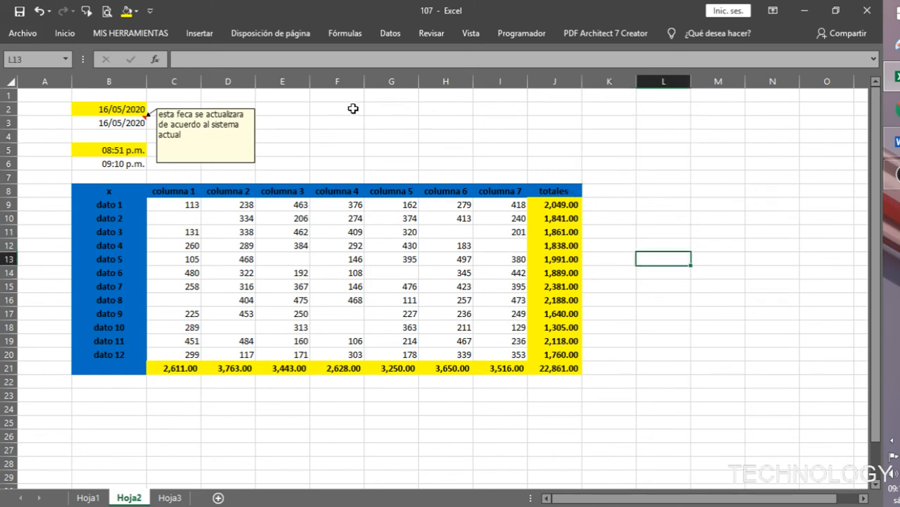
pyautogui.moveTo(353, 109); pyautogui.dragTo(353, 124)
pyautogui.moveTo(490, 115); pyautogui.dragTo(510, 135)
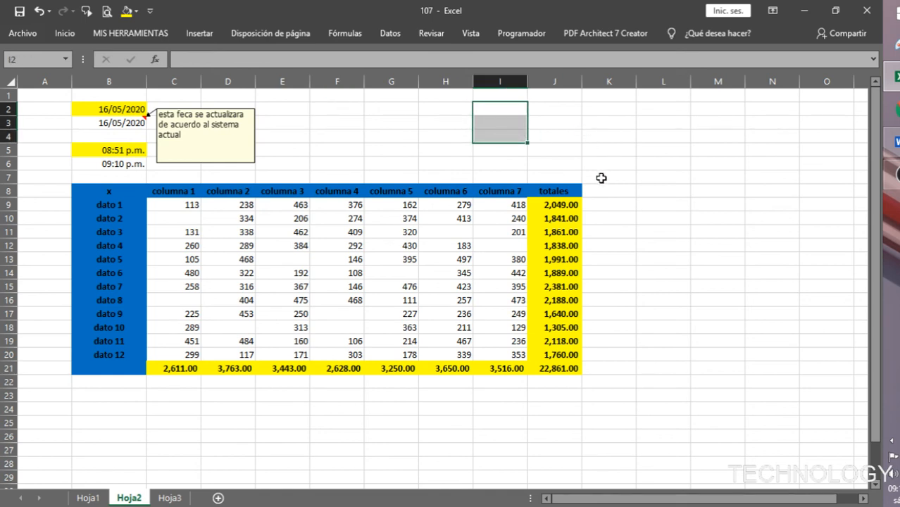
pyautogui.click(577, 134)
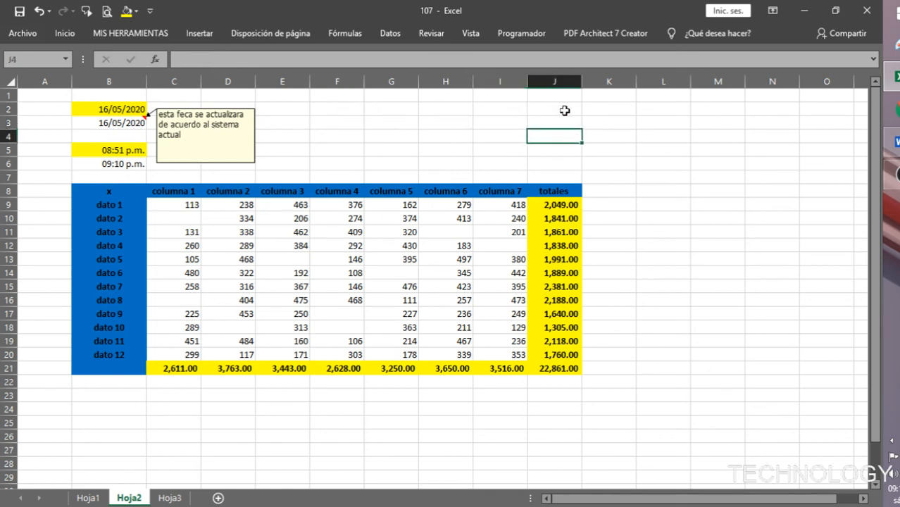
# Step: Fill the separate ranges J2:L5, L8:N13 and L17:N22 with ok in a single entry, then clear their contents
pyautogui.moveTo(566, 106); pyautogui.dragTo(653, 150)
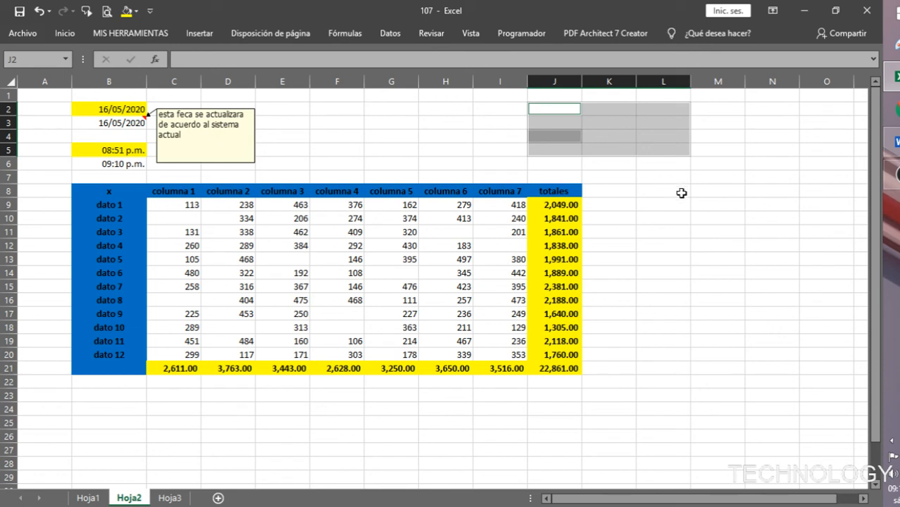
pyautogui.moveTo(681, 193); pyautogui.dragTo(780, 255)
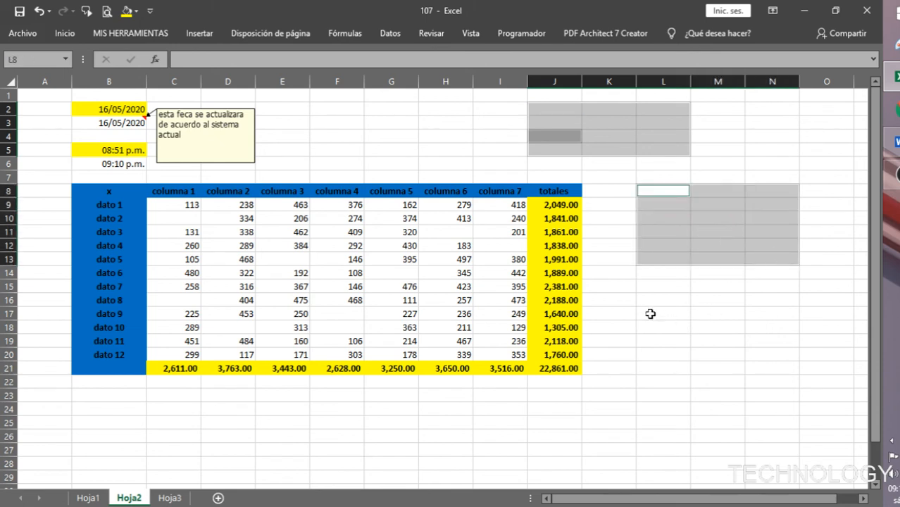
pyautogui.moveTo(651, 313); pyautogui.dragTo(790, 380)
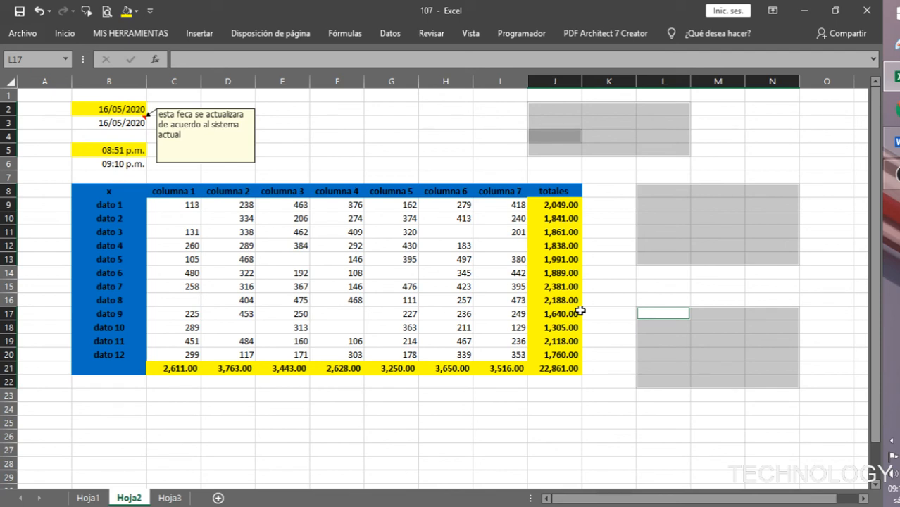
pyautogui.write('ok')
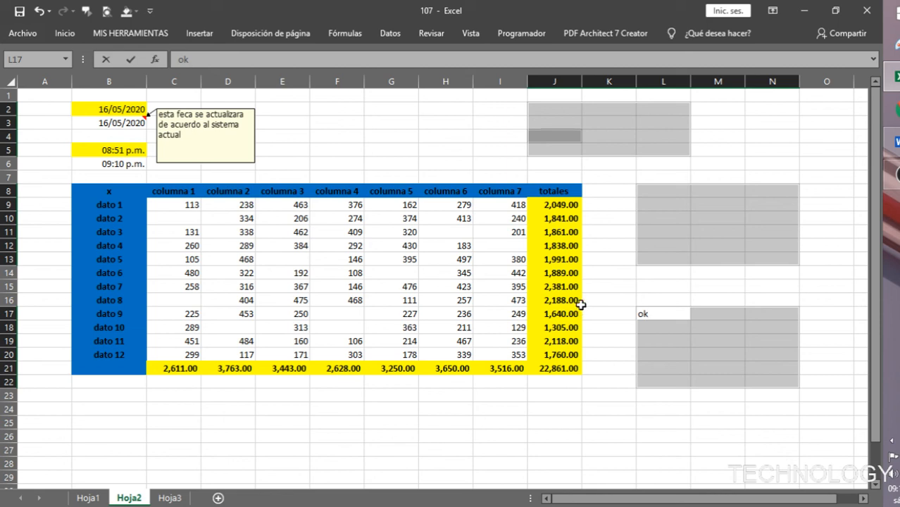
pyautogui.hotkey('ctrl', 'Return')
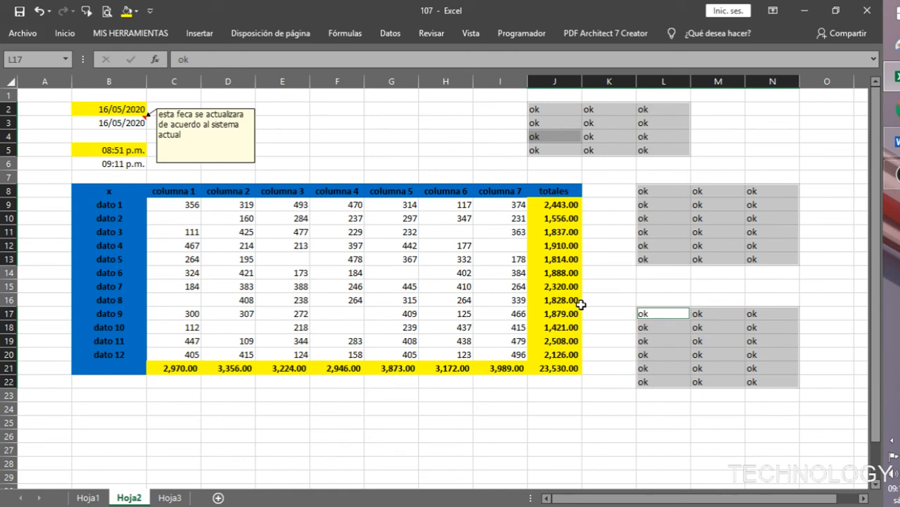
pyautogui.press('Delete')
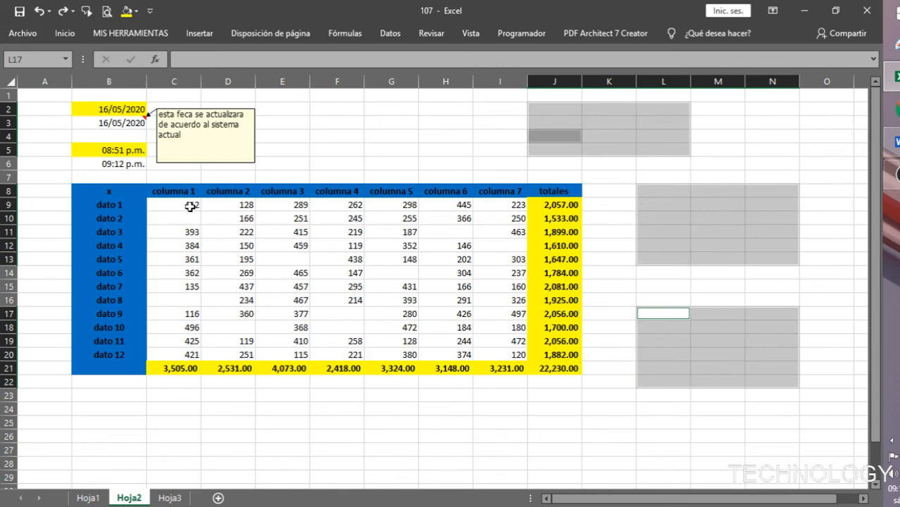
# Step: Select the blank cells within C9:I20 through Ir a Especial and fill all of them with 50 in one entry
pyautogui.moveTo(190, 206); pyautogui.dragTo(511, 354)
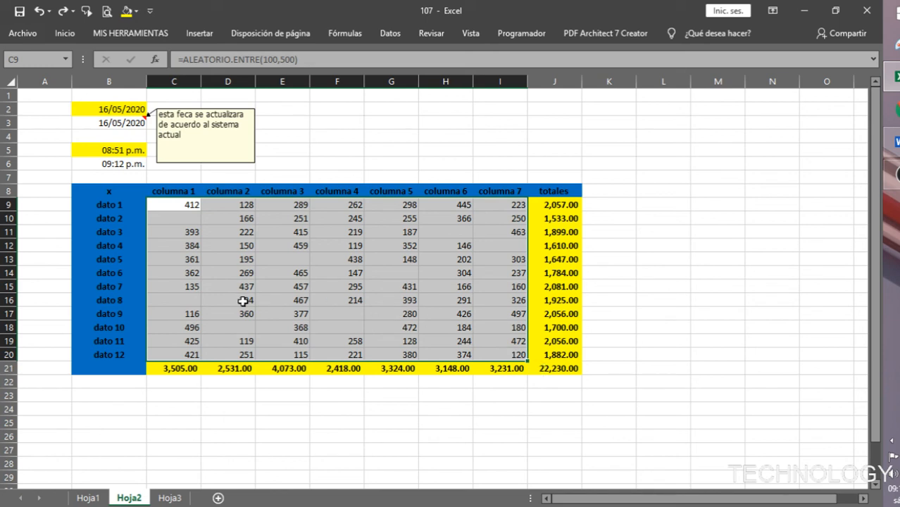
pyautogui.press('F5')
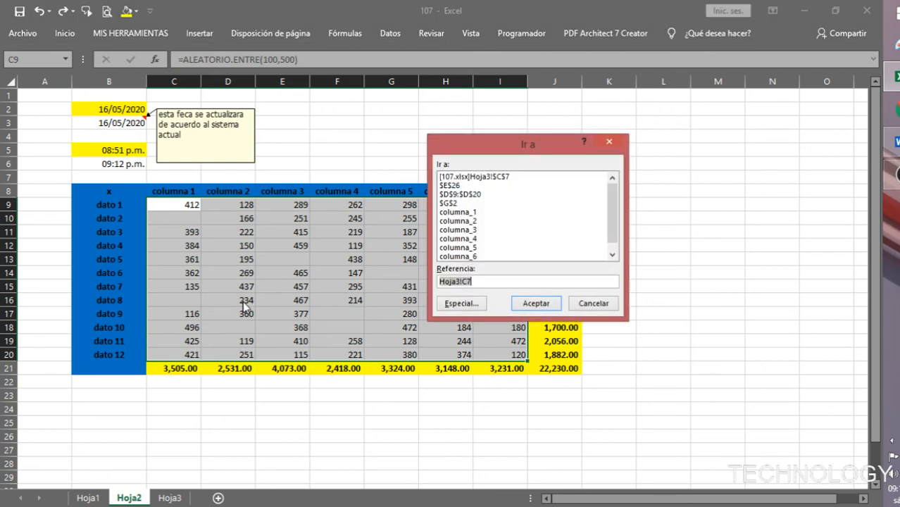
pyautogui.click(459, 304)
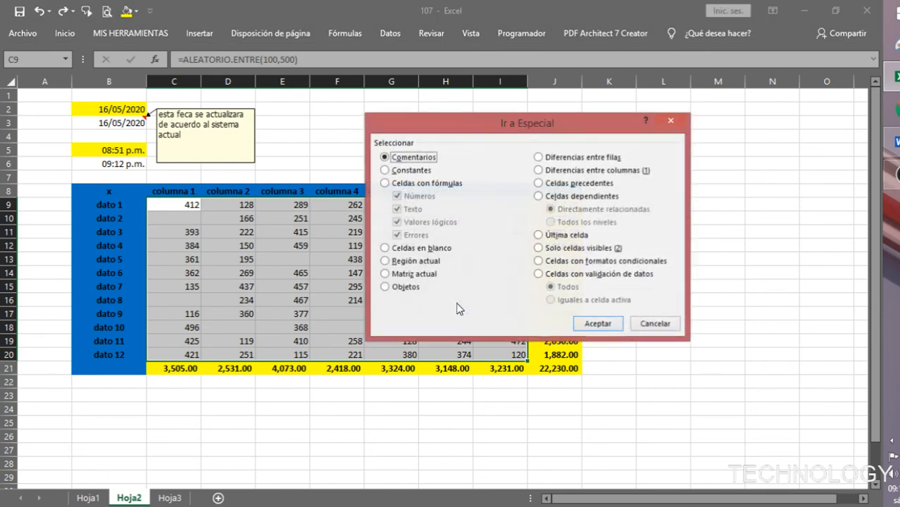
pyautogui.click(417, 255)
pyautogui.click(599, 325)
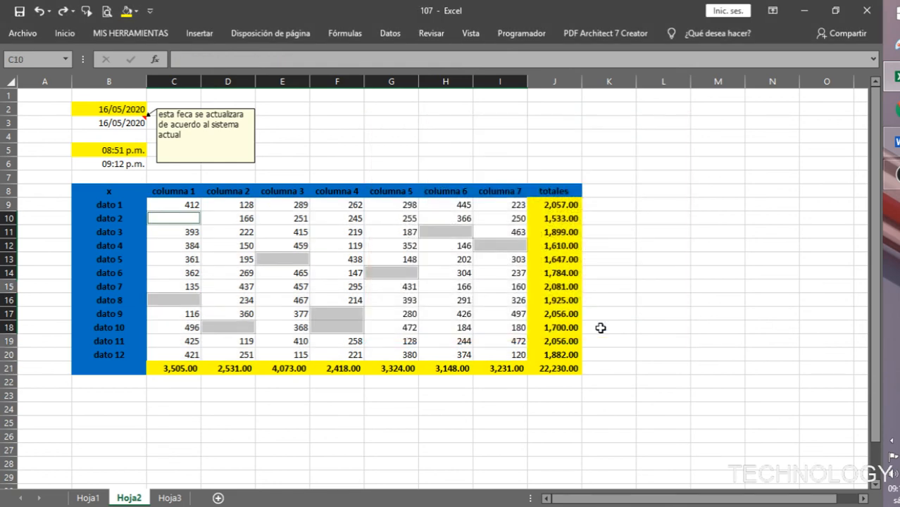
pyautogui.write('50')
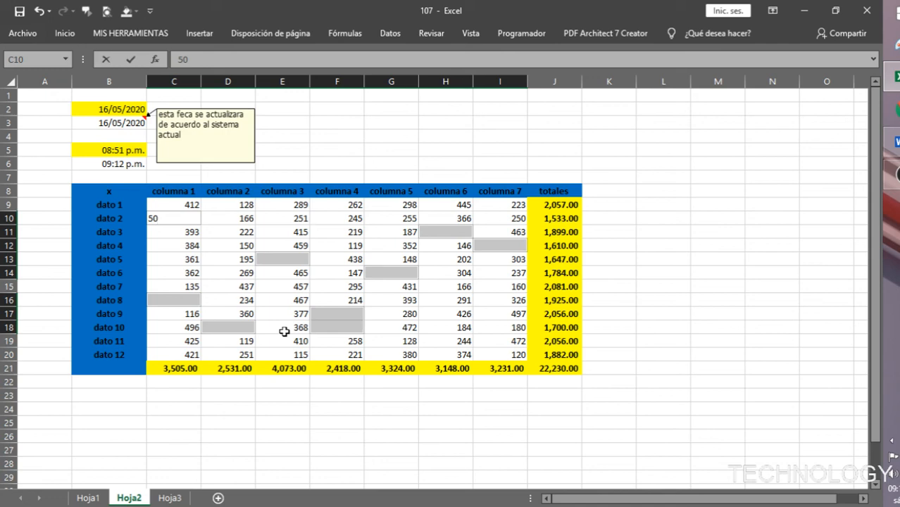
pyautogui.hotkey('ctrl', 'Return')
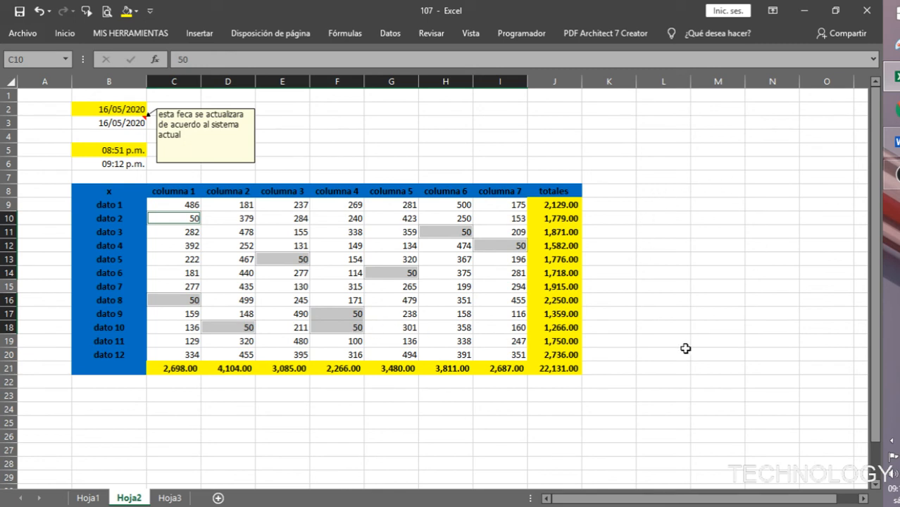
pyautogui.click(605, 407)
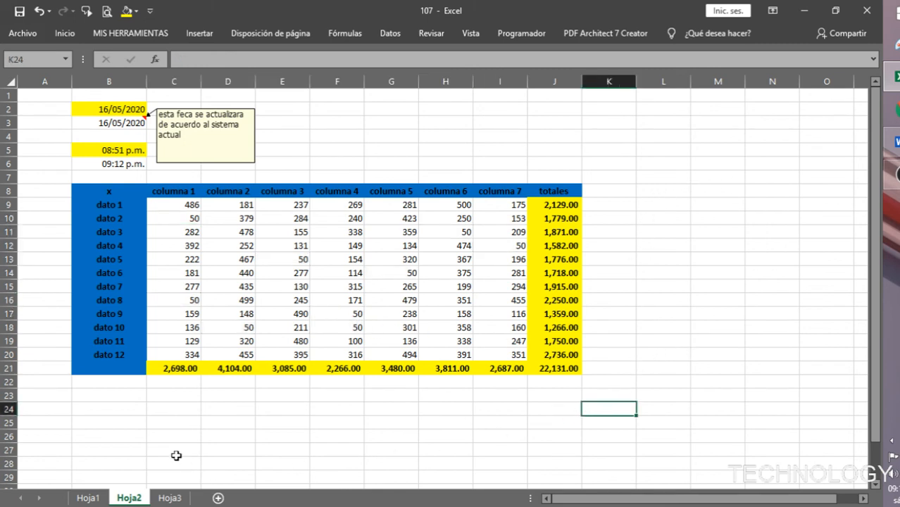
# Step: Review the Ctrl + Enter row of the shortcut list on Hoja1, ending back on Hoja2
pyautogui.click(97, 500)
pyautogui.click(274, 383)
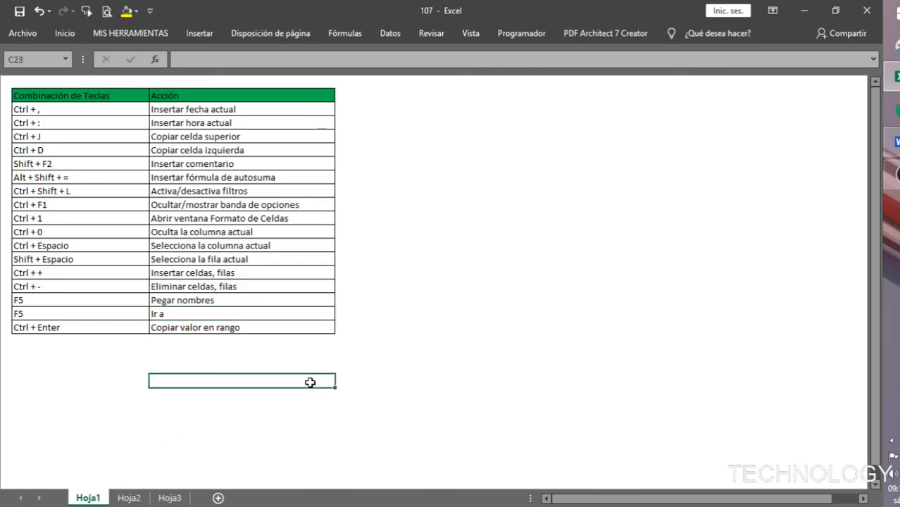
pyautogui.click(64, 324)
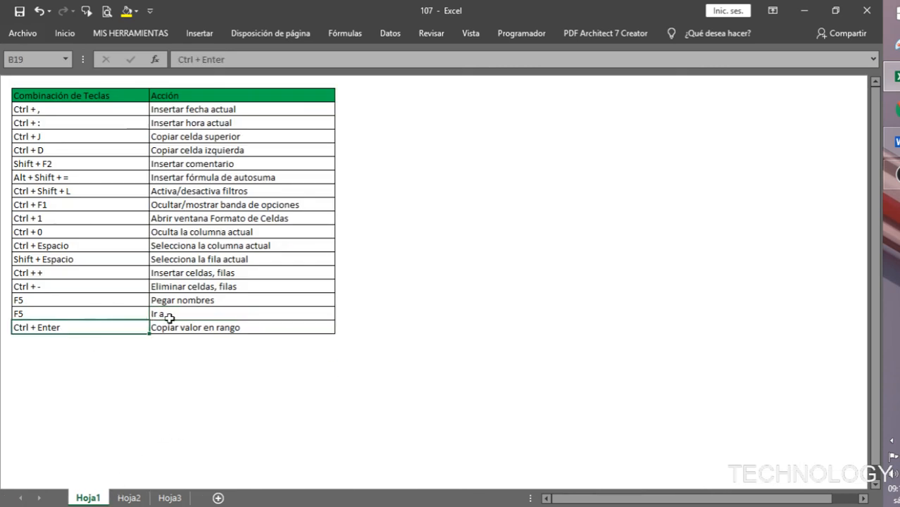
pyautogui.click(268, 327)
pyautogui.moveTo(86, 330); pyautogui.dragTo(188, 327)
pyautogui.click(197, 381)
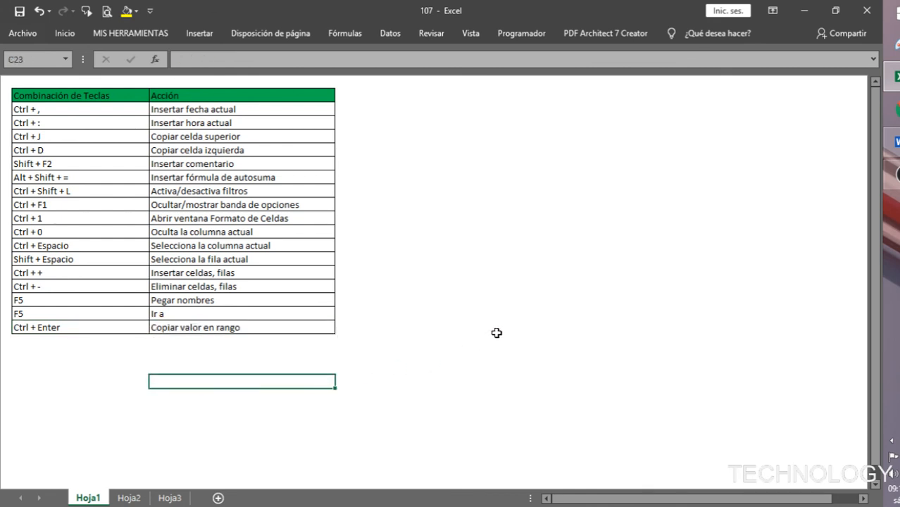
pyautogui.click(132, 497)
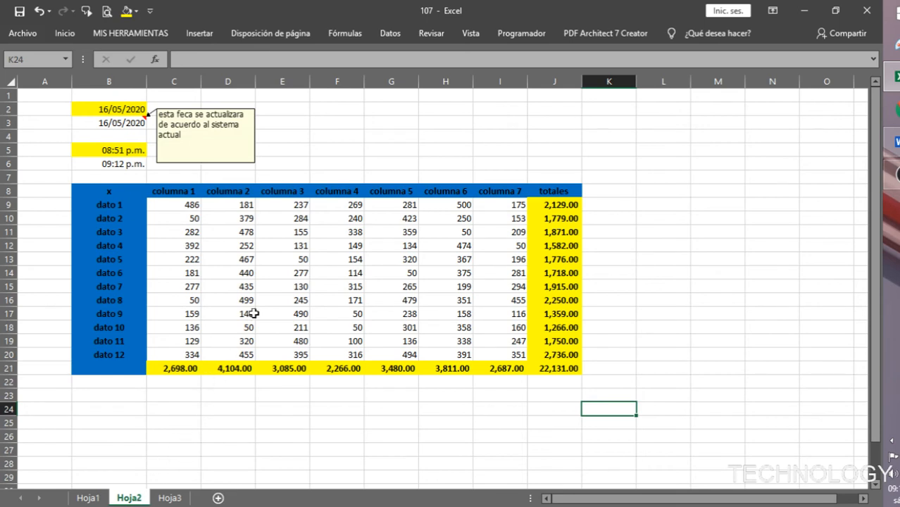
pyautogui.click(333, 121)
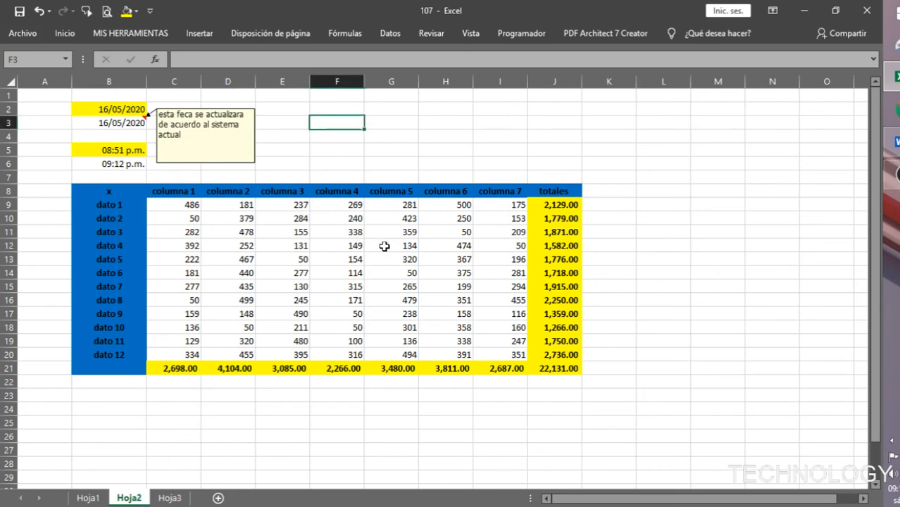